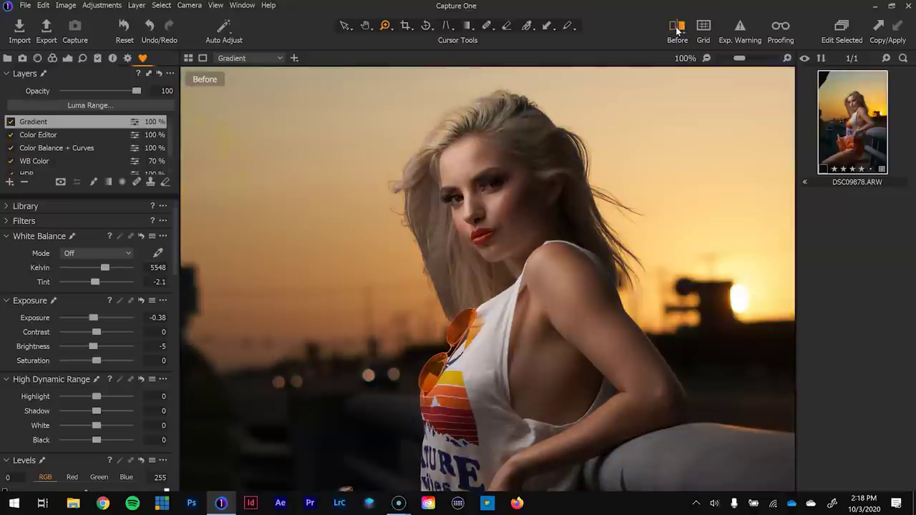
Preview the portrait's edits using the Before view, and switch to Photoshop to compare with the Selective Color 1 layer hidden and shown.
{"action": "left_click", "coordinate": [677, 30]}
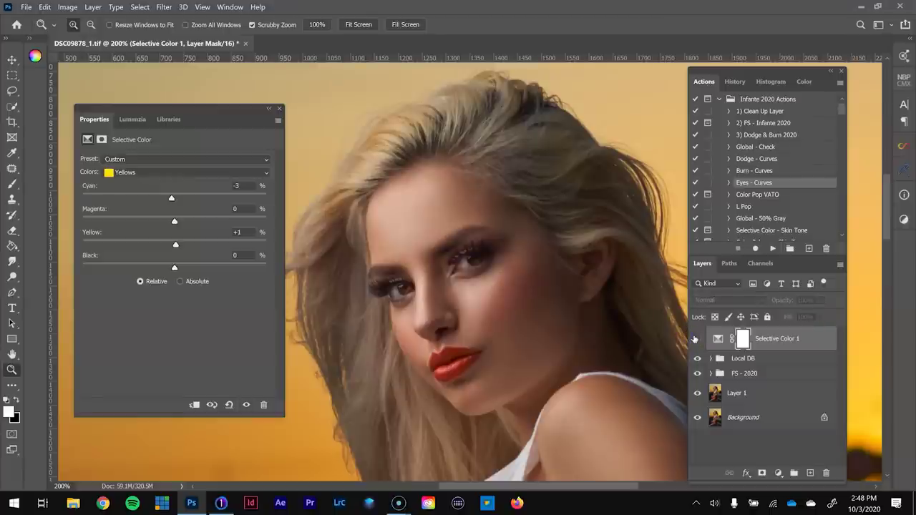
{"action": "left_click", "coordinate": [695, 338]}
{"action": "left_click", "coordinate": [695, 338]}
{"action": "left_click", "coordinate": [696, 338]}
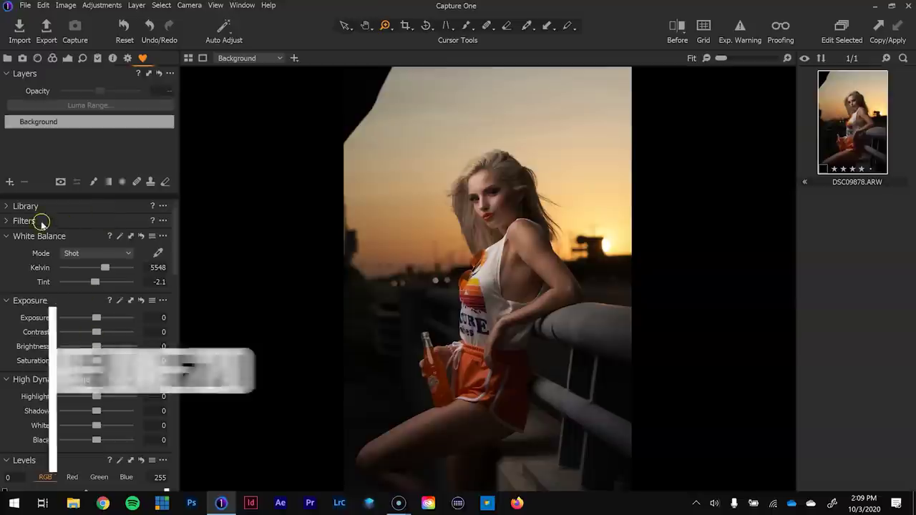
Add a new filled adjustment layer in Capture One and name it HDR.
{"action": "left_click", "coordinate": [10, 183]}
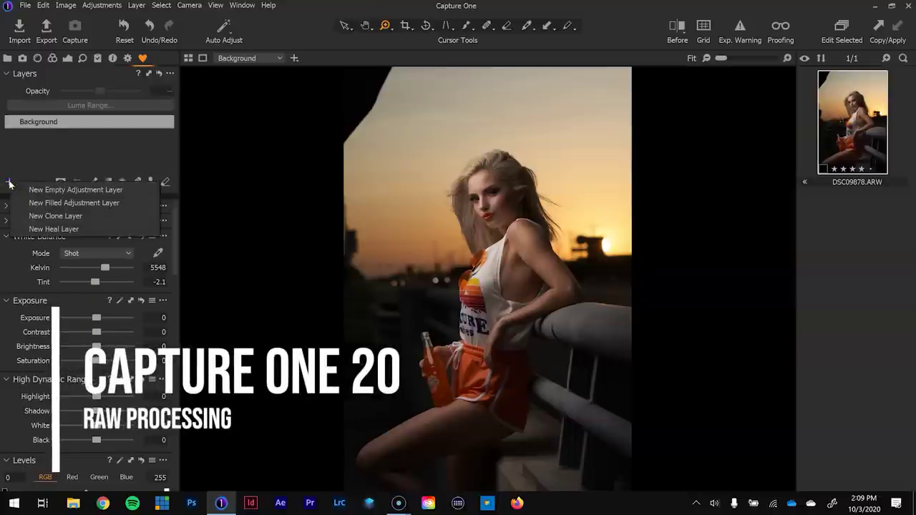
{"action": "left_click", "coordinate": [43, 203]}
{"action": "double_click", "coordinate": [47, 122]}
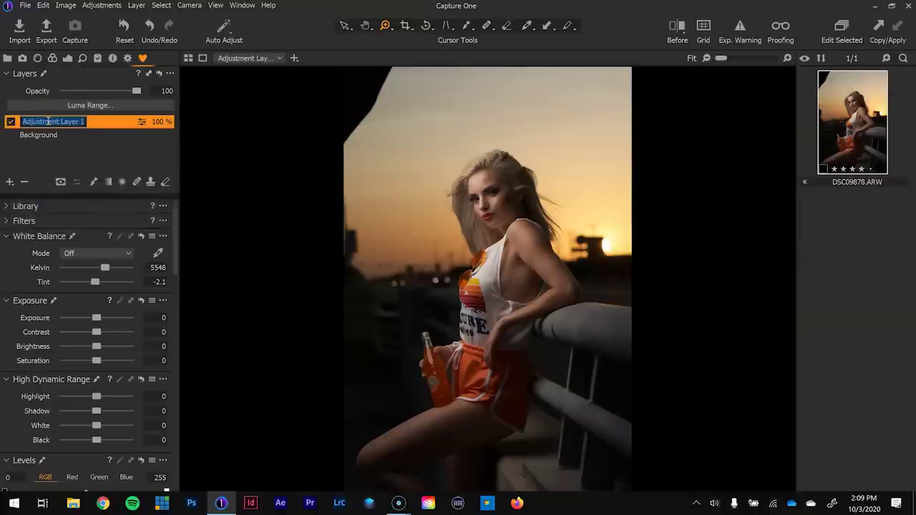
{"action": "type", "text": "HDR"}
{"action": "key", "text": "Return"}
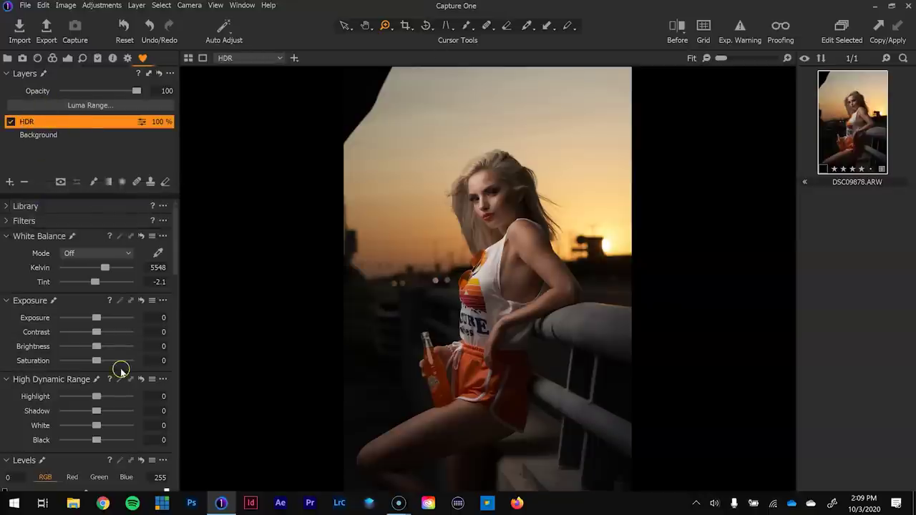
Set the HDR layer's Contrast to -3, and its High Dynamic Range Highlight to -42 and Shadow to 22.
{"action": "left_click_drag", "start_coordinate": [101, 332], "coordinate": [97, 332]}
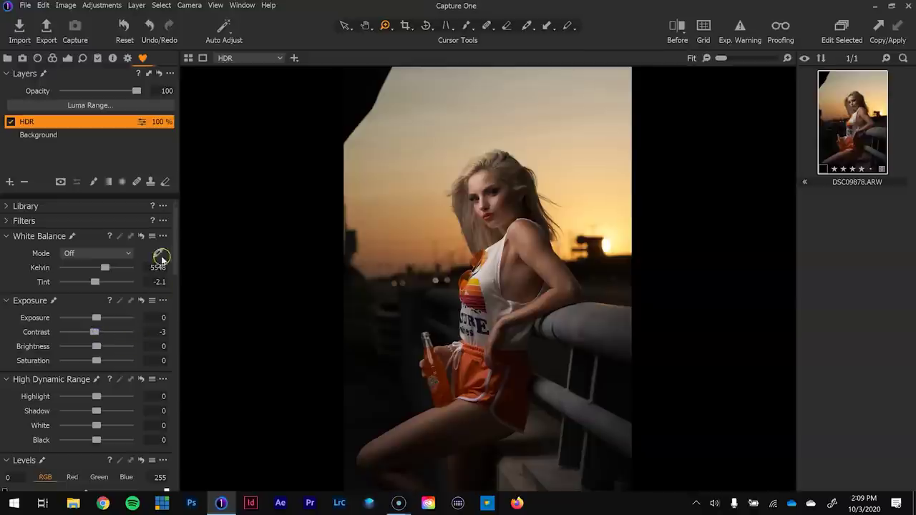
{"action": "left_click_drag", "start_coordinate": [176, 237], "coordinate": [177, 280]}
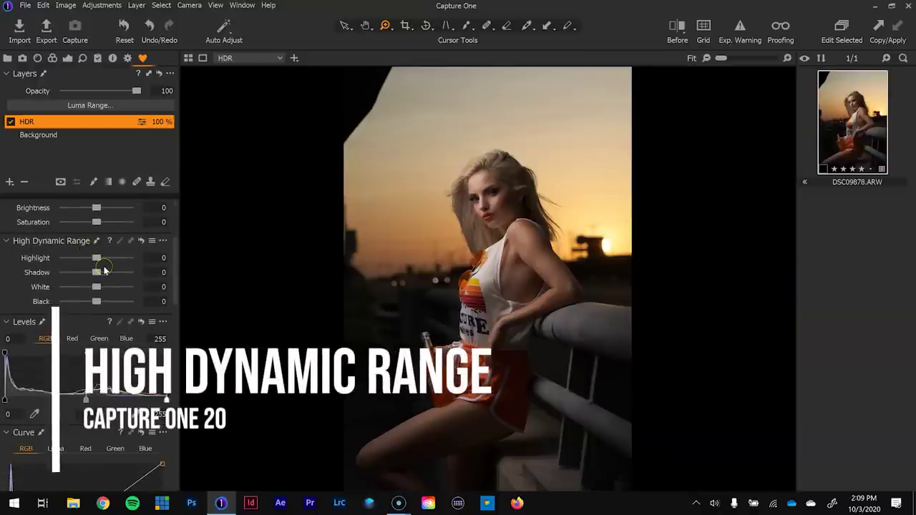
{"action": "left_click", "coordinate": [97, 259]}
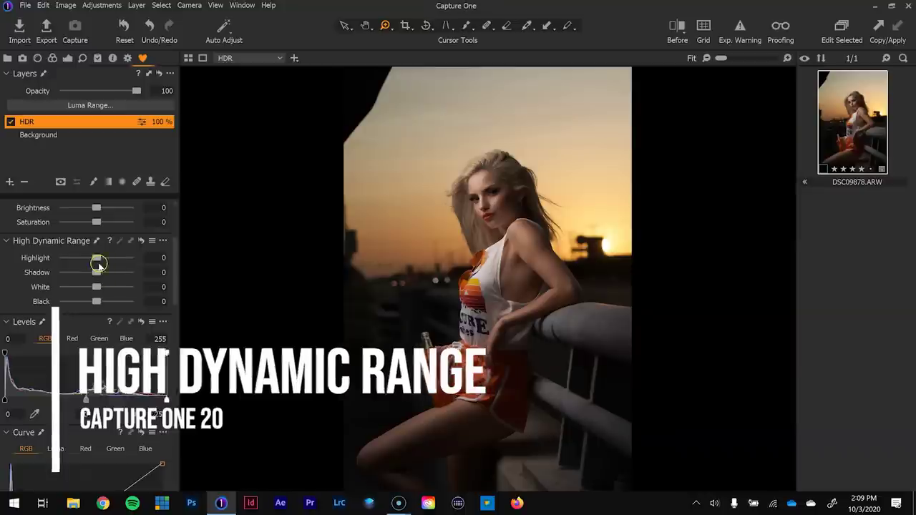
{"action": "left_click_drag", "start_coordinate": [98, 259], "coordinate": [82, 258]}
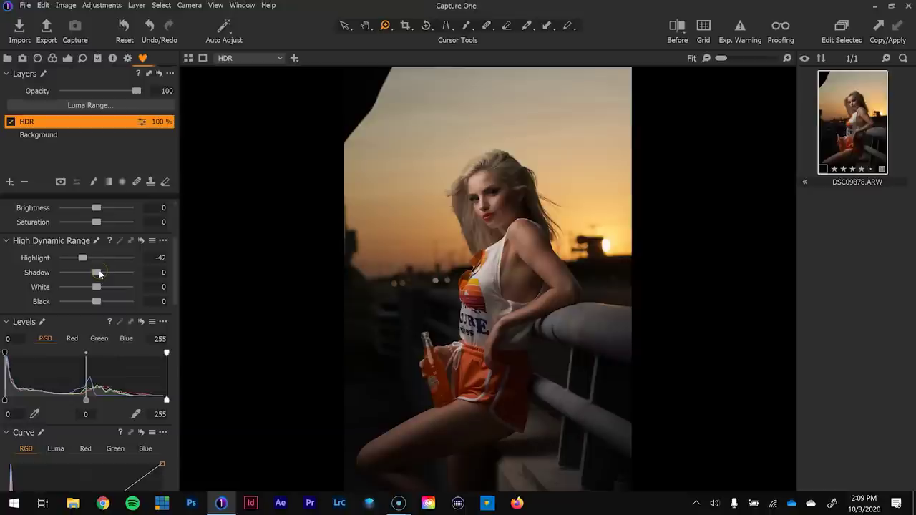
{"action": "left_click_drag", "start_coordinate": [99, 274], "coordinate": [106, 272]}
Set the HDR layer's High Dynamic Range White to 1 and Black to 10.
{"action": "left_click", "coordinate": [96, 287]}
{"action": "left_click_drag", "start_coordinate": [99, 289], "coordinate": [99, 288]}
{"action": "left_click", "coordinate": [162, 286]}
{"action": "type", "text": "1"}
{"action": "key", "text": "Return"}
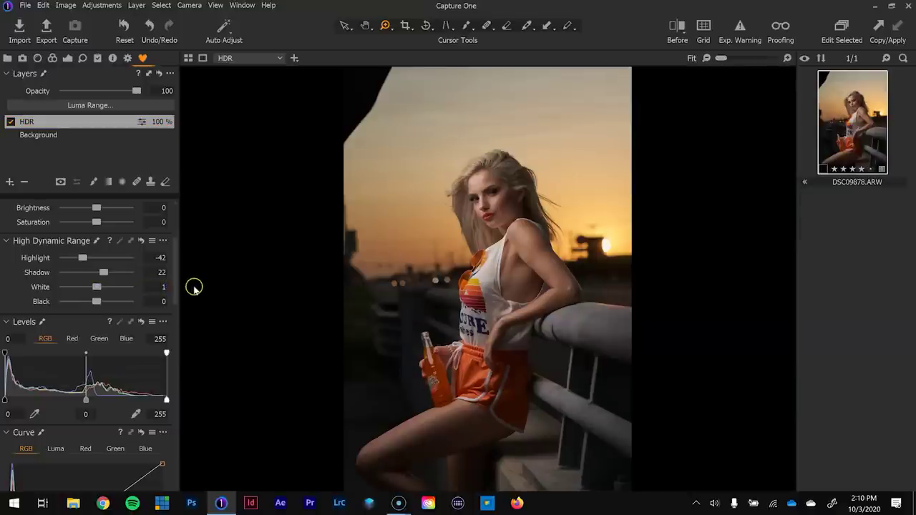
{"action": "left_click_drag", "start_coordinate": [98, 300], "coordinate": [101, 301]}
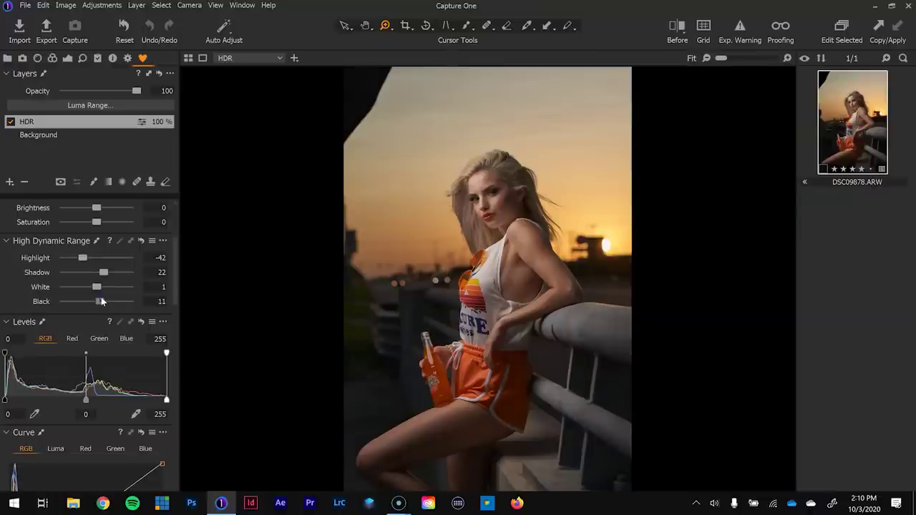
Turn the HDR layer off and on repeatedly to compare the photo with and without its adjustments.
{"action": "left_click", "coordinate": [11, 122]}
{"action": "left_click", "coordinate": [10, 123]}
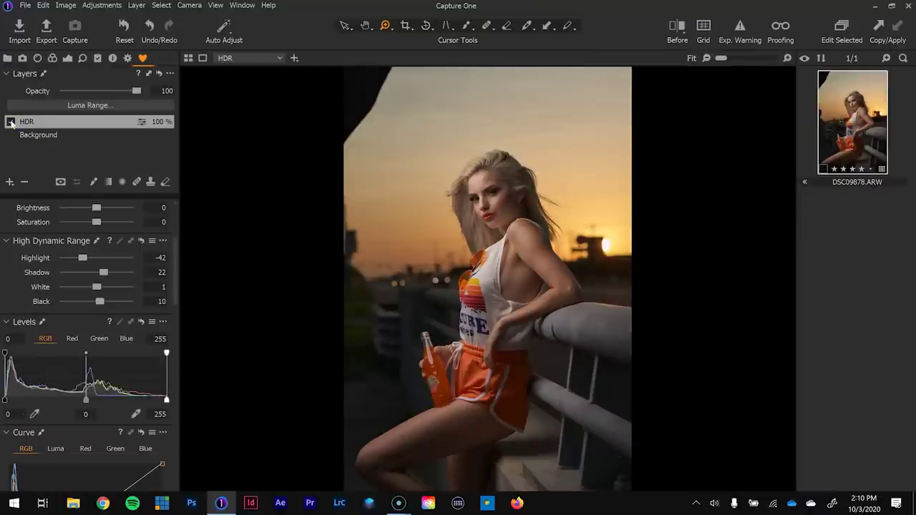
{"action": "left_click", "coordinate": [11, 123]}
{"action": "left_click", "coordinate": [10, 122]}
{"action": "left_click", "coordinate": [10, 123]}
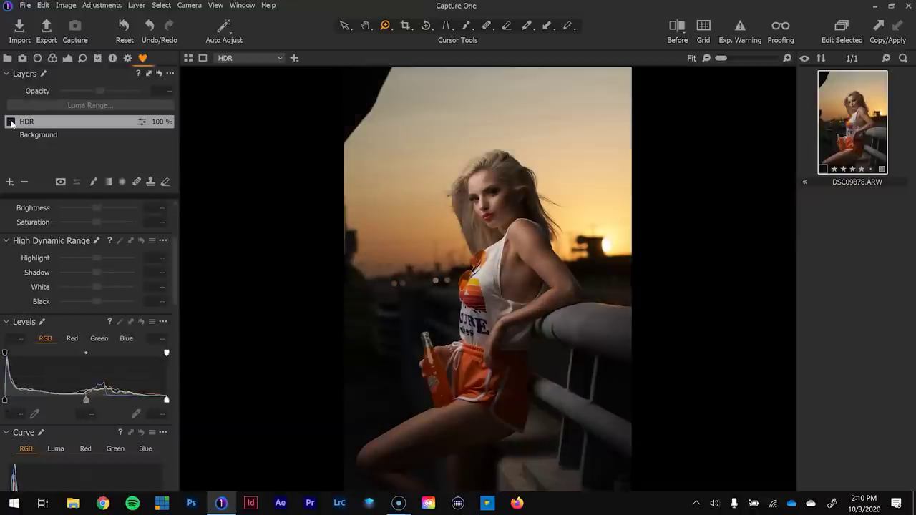
{"action": "left_click", "coordinate": [10, 122]}
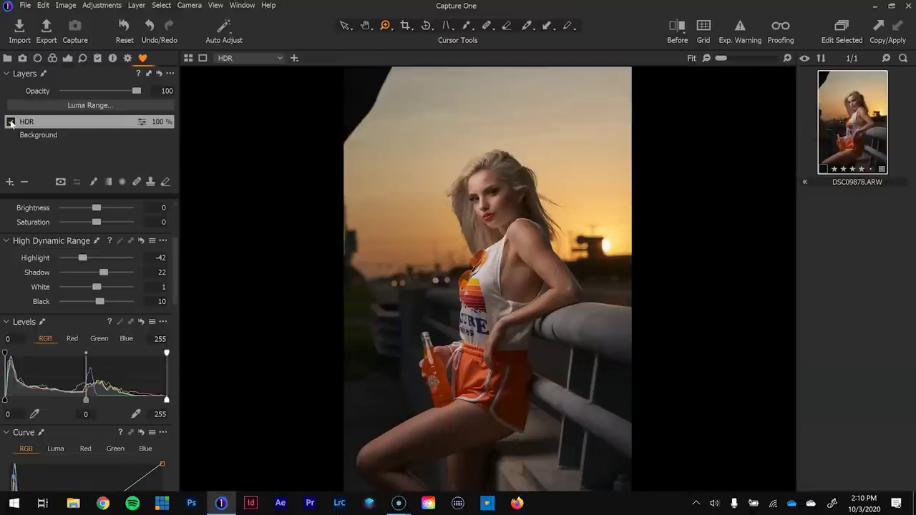
Add another filled adjustment layer above HDR and name it WB Color.
{"action": "left_click", "coordinate": [10, 182]}
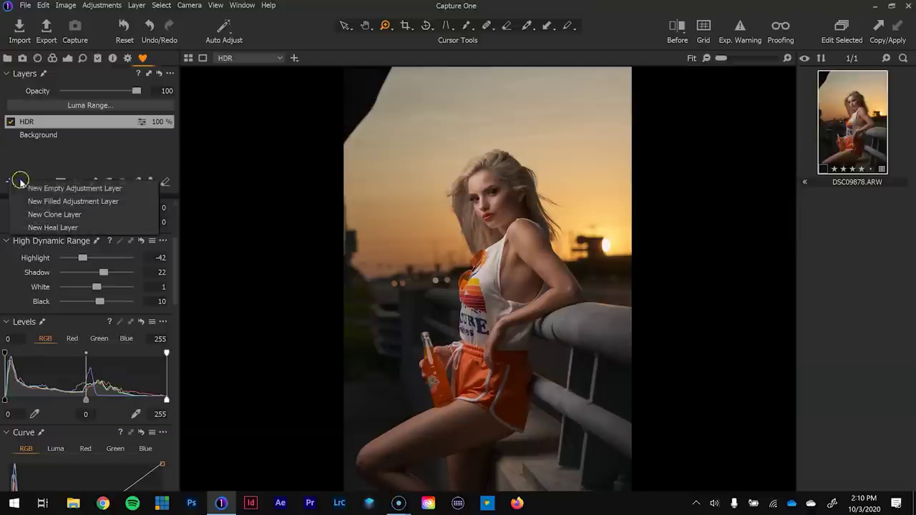
{"action": "left_click", "coordinate": [51, 201]}
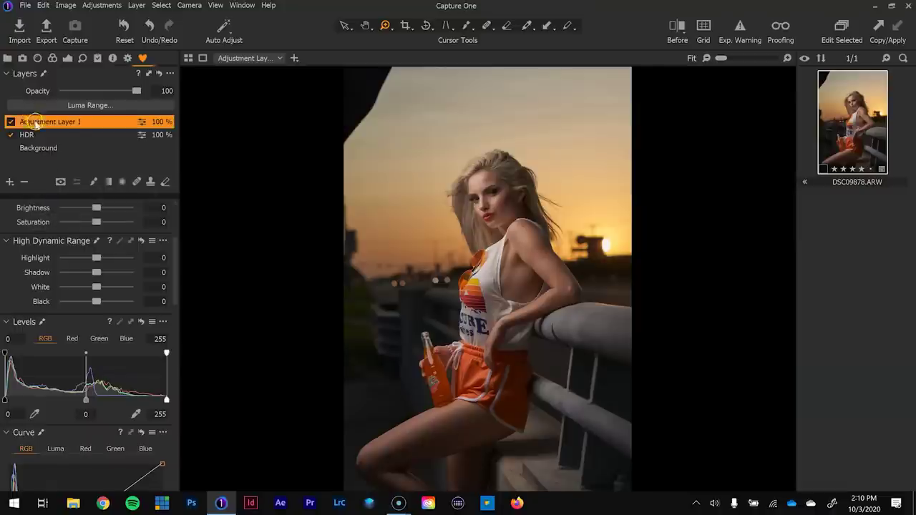
{"action": "double_click", "coordinate": [34, 122]}
{"action": "type", "text": "W"}
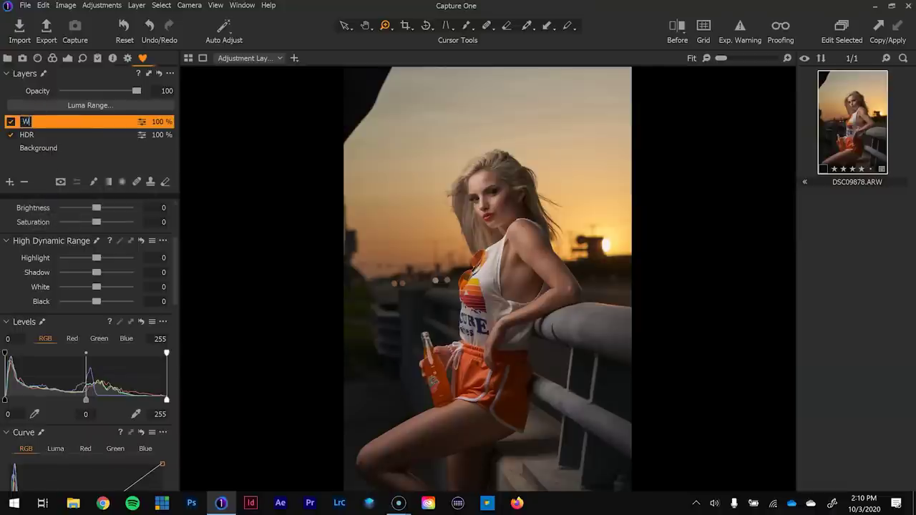
{"action": "type", "text": "B Color"}
{"action": "key", "text": "Return"}
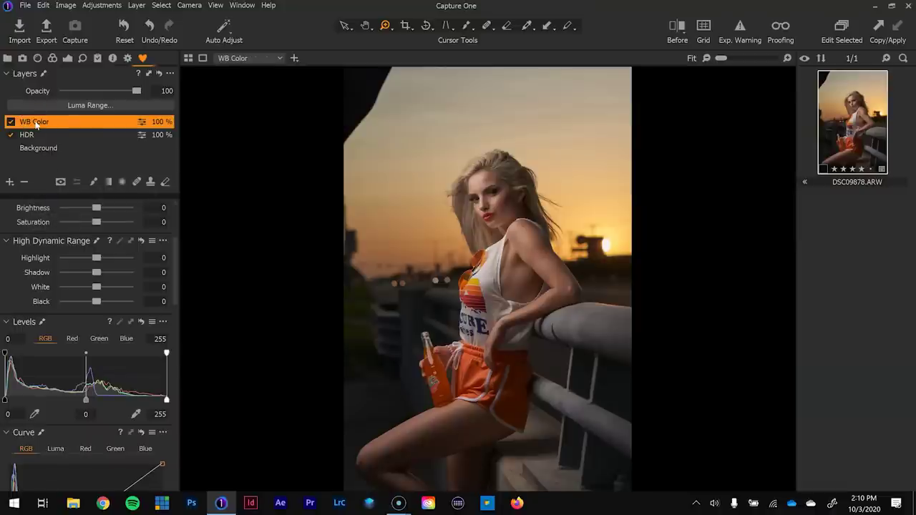
Set the WB Color layer's Saturation to 100 and cool its white balance to 4856 Kelvin, judging the change on the face at 100% zoom.
{"action": "scroll", "coordinate": [174, 280], "scroll_direction": "up", "scroll_amount": 4}
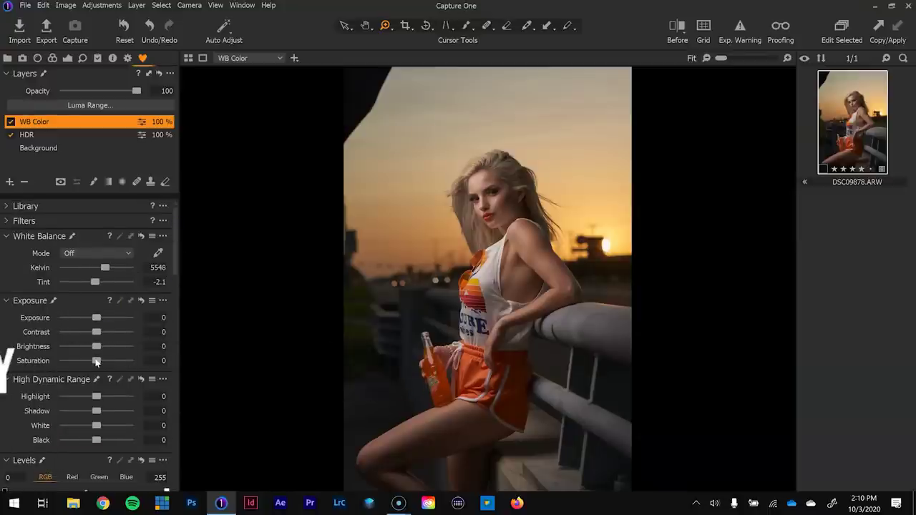
{"action": "left_click_drag", "start_coordinate": [97, 361], "coordinate": [194, 358]}
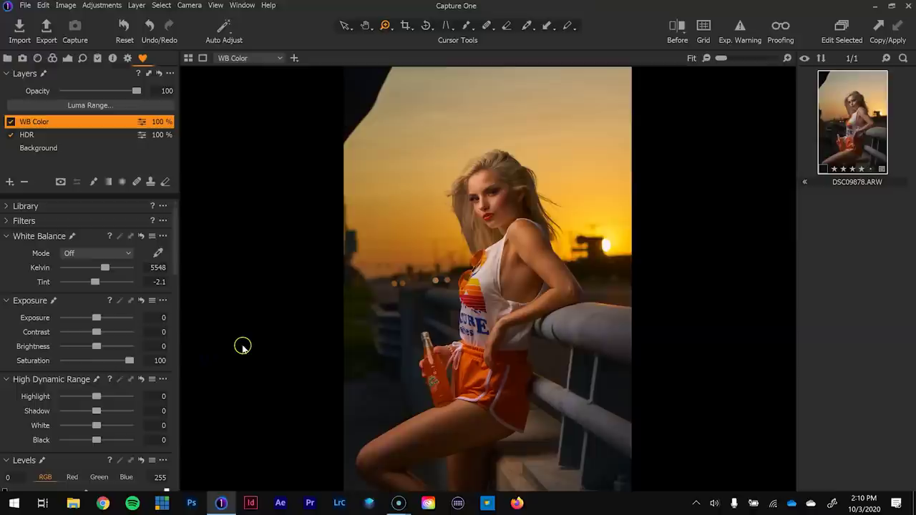
{"action": "left_click", "coordinate": [499, 199]}
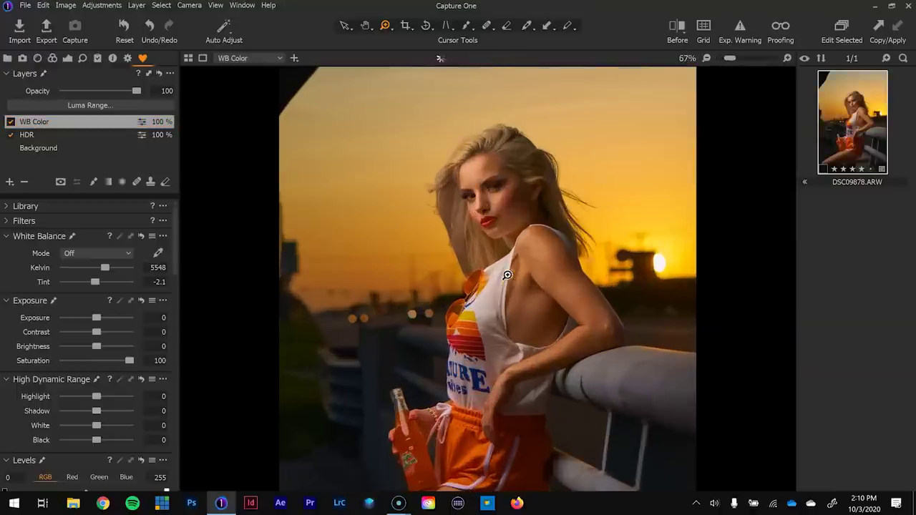
{"action": "left_click", "coordinate": [532, 198]}
{"action": "left_click_drag", "start_coordinate": [573, 327], "coordinate": [565, 326]}
{"action": "left_click_drag", "start_coordinate": [107, 268], "coordinate": [104, 269]}
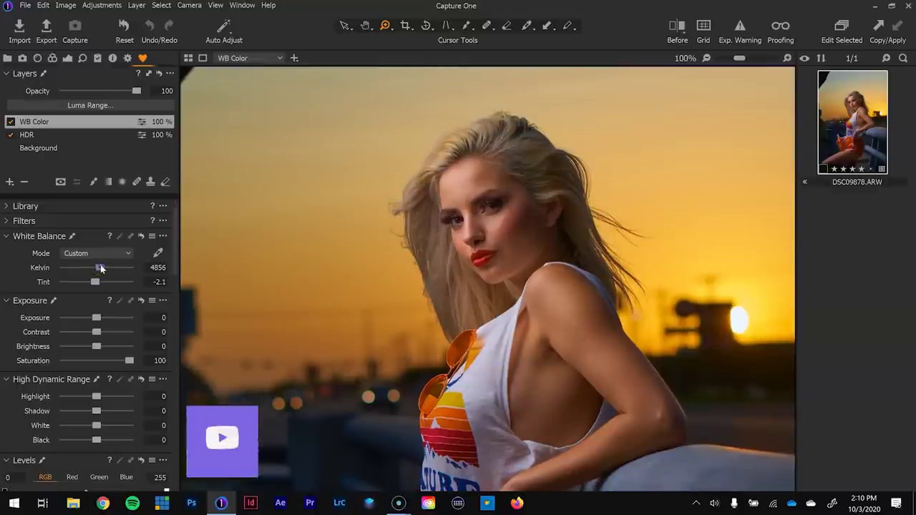
{"action": "left_click", "coordinate": [158, 268]}
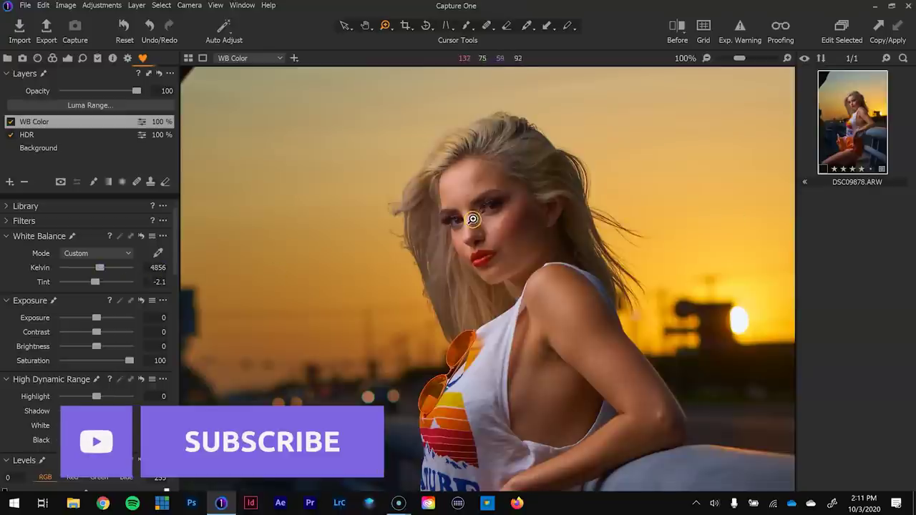
Compare the photo with and without the WB Color layer, and reduce the layer's Saturation to 49.
{"action": "left_click", "coordinate": [11, 122]}
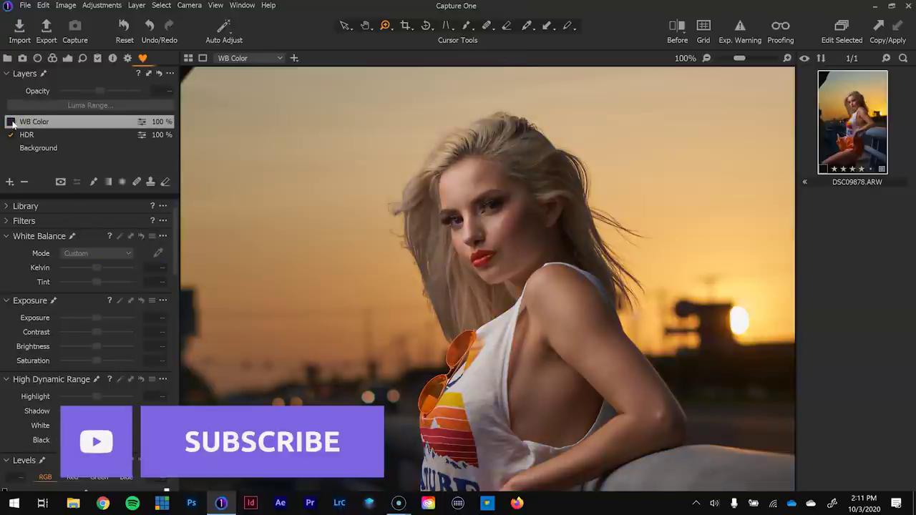
{"action": "left_click", "coordinate": [11, 122]}
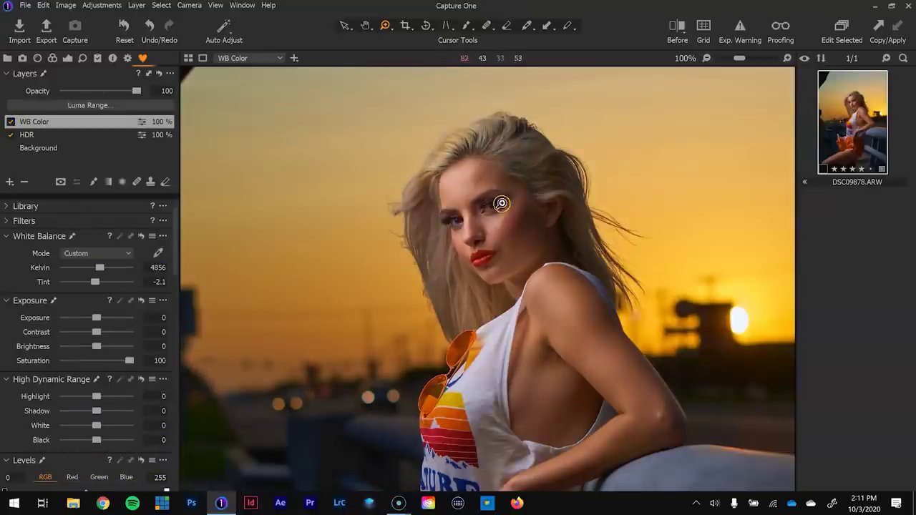
{"action": "left_click", "coordinate": [491, 227], "text": "alt"}
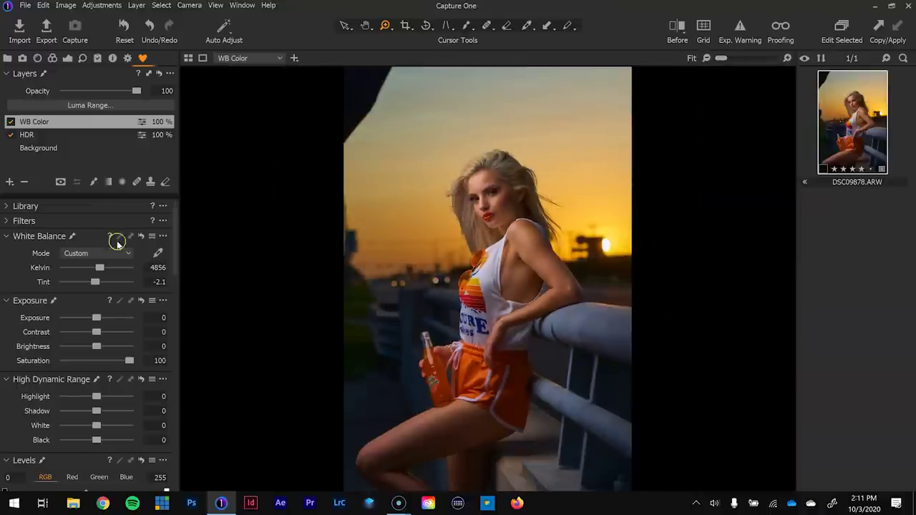
{"action": "left_click_drag", "start_coordinate": [129, 361], "coordinate": [124, 362]}
{"action": "left_click_drag", "start_coordinate": [112, 359], "coordinate": [110, 359]}
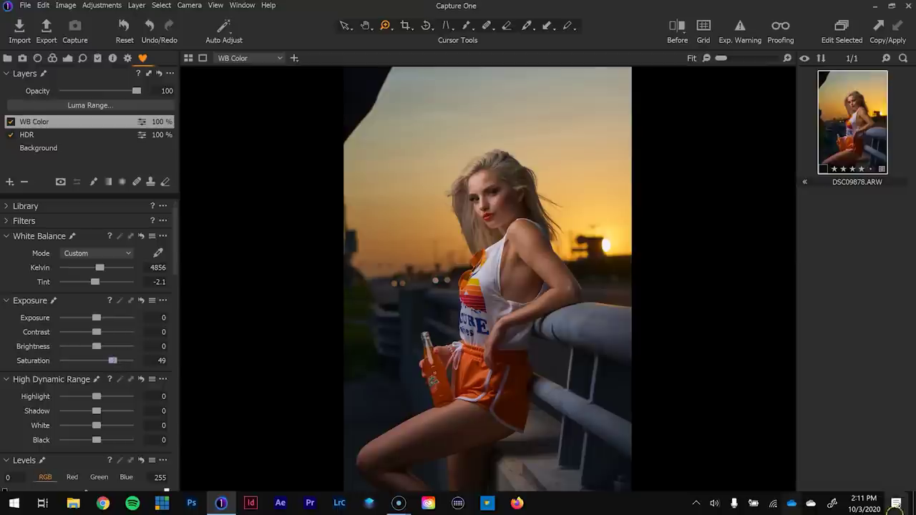
Check the WB Color layer's effect on the whole image by toggling it, and lower its opacity to 50.
{"action": "left_click", "coordinate": [11, 122]}
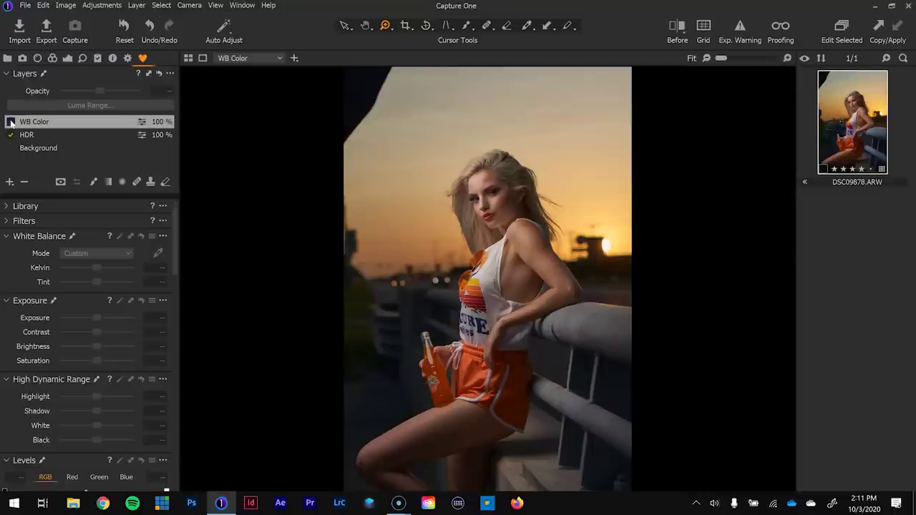
{"action": "left_click", "coordinate": [11, 122]}
{"action": "left_click", "coordinate": [11, 122]}
{"action": "left_click", "coordinate": [10, 121]}
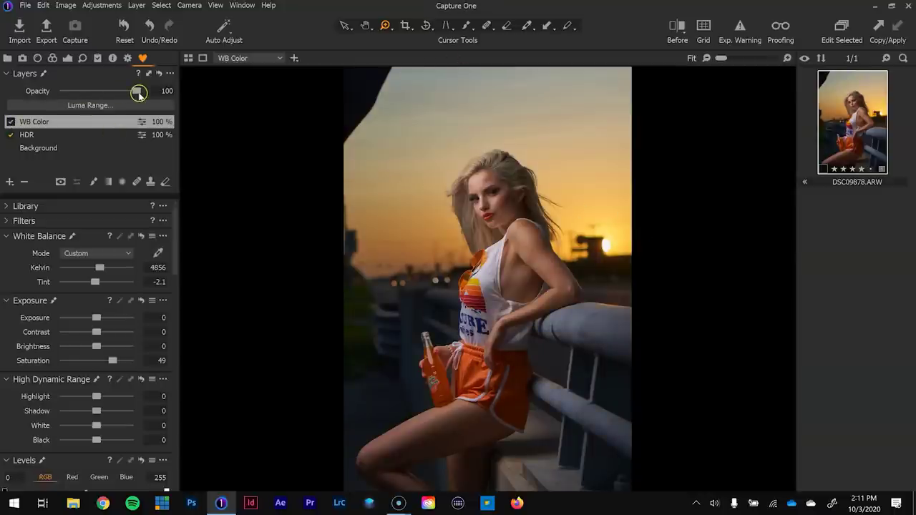
{"action": "left_click_drag", "start_coordinate": [134, 93], "coordinate": [110, 91]}
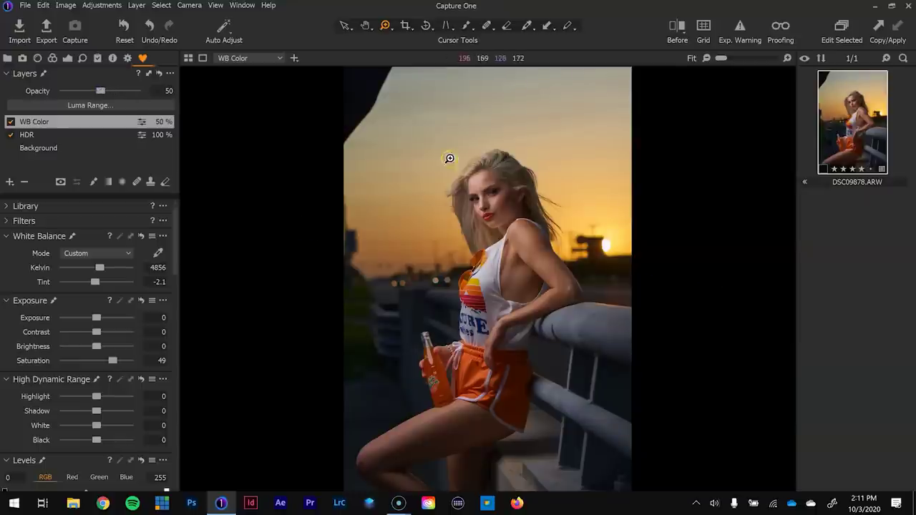
Compare the WB Color layer on and off, including close up on the face, and raise its opacity to 70.
{"action": "left_click", "coordinate": [11, 123]}
{"action": "left_click", "coordinate": [10, 122]}
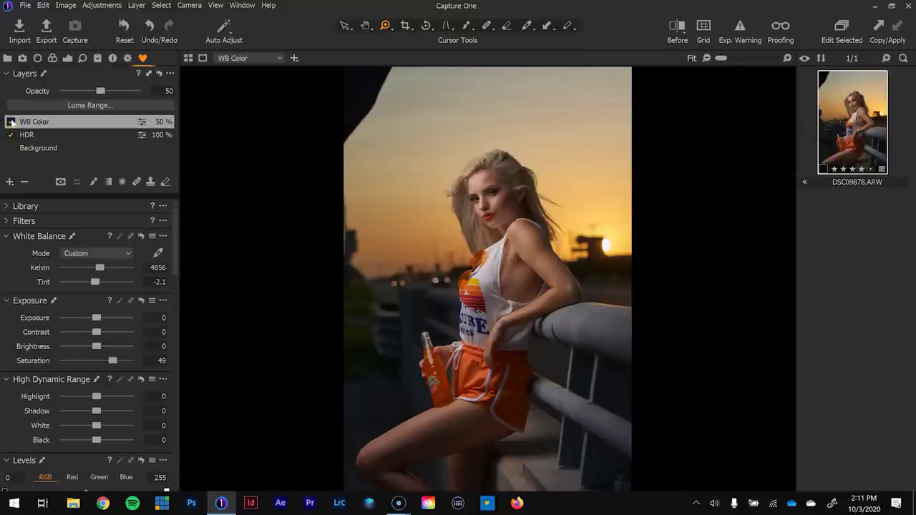
{"action": "left_click", "coordinate": [516, 213]}
{"action": "left_click", "coordinate": [529, 282]}
{"action": "left_click", "coordinate": [579, 315], "text": "alt"}
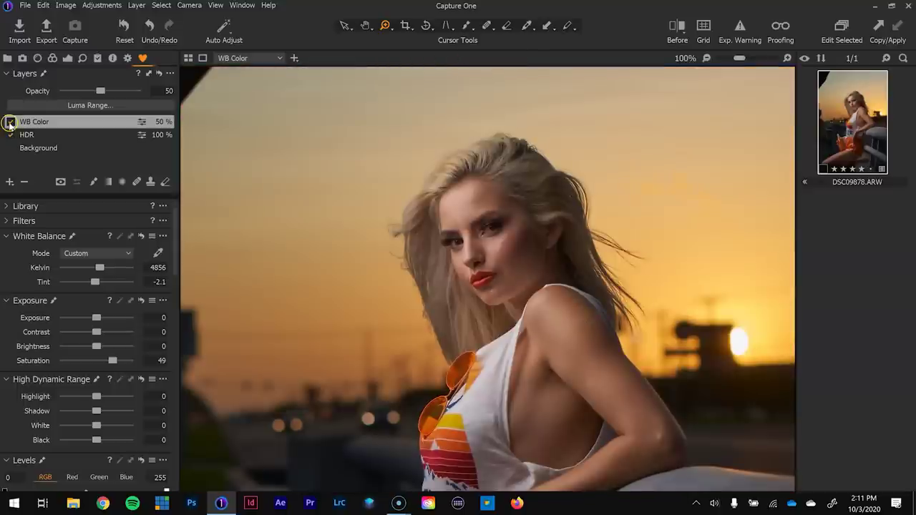
{"action": "left_click", "coordinate": [10, 123]}
{"action": "left_click", "coordinate": [10, 123]}
{"action": "left_click", "coordinate": [10, 122]}
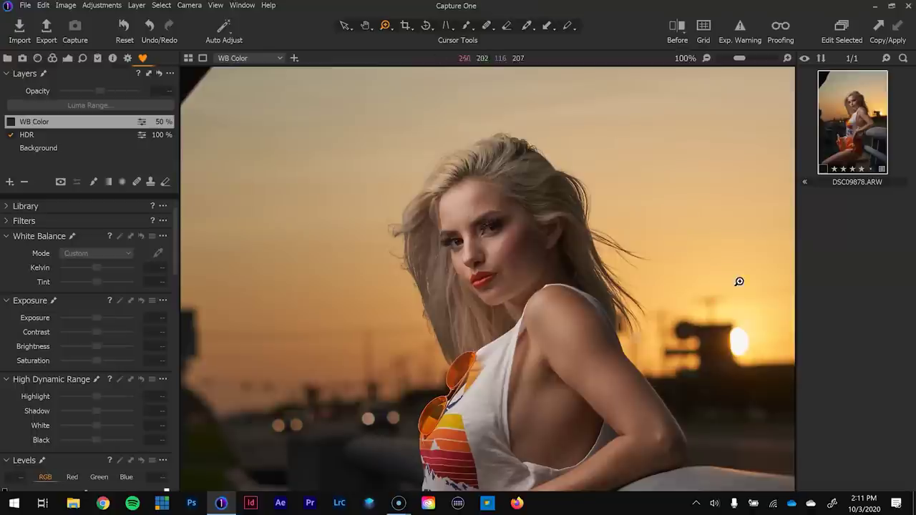
{"action": "left_click", "coordinate": [10, 122]}
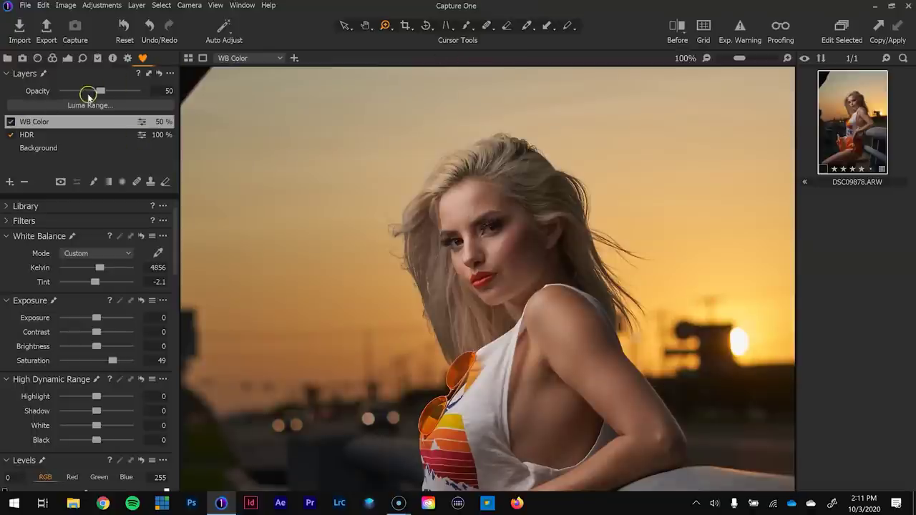
{"action": "left_click_drag", "start_coordinate": [101, 92], "coordinate": [118, 93]}
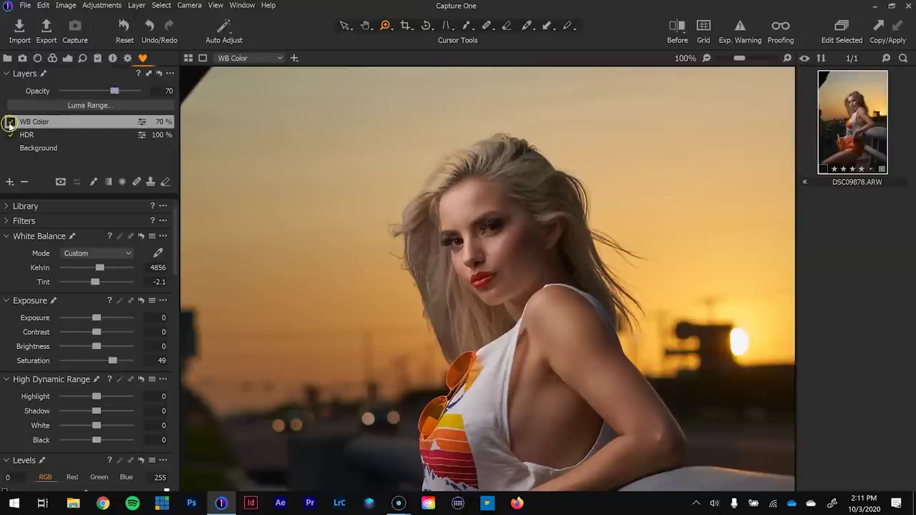
Compare the close-up with and without the WB Color layer, and return to viewing the whole image.
{"action": "left_click", "coordinate": [10, 122]}
{"action": "left_click", "coordinate": [10, 123]}
{"action": "left_click", "coordinate": [708, 271]}
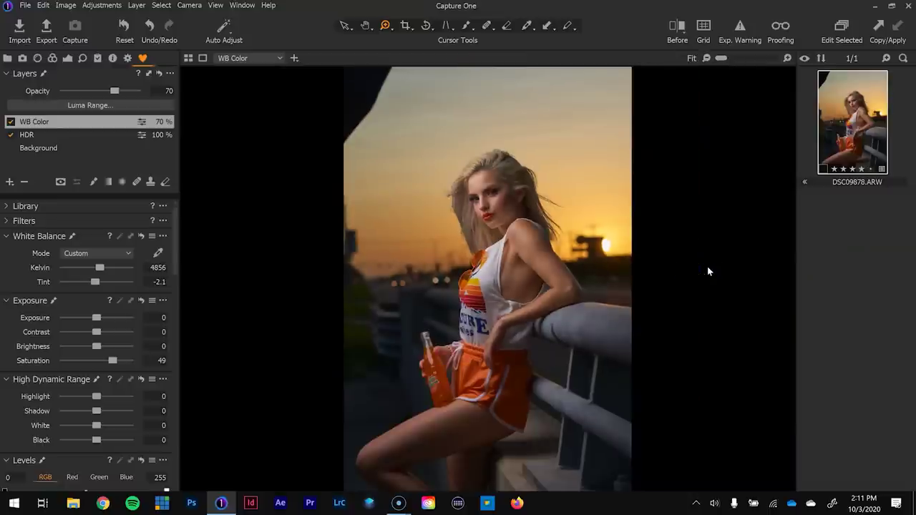
Add a new filled adjustment layer and name it Color Balance + Curves.
{"action": "left_click", "coordinate": [10, 183]}
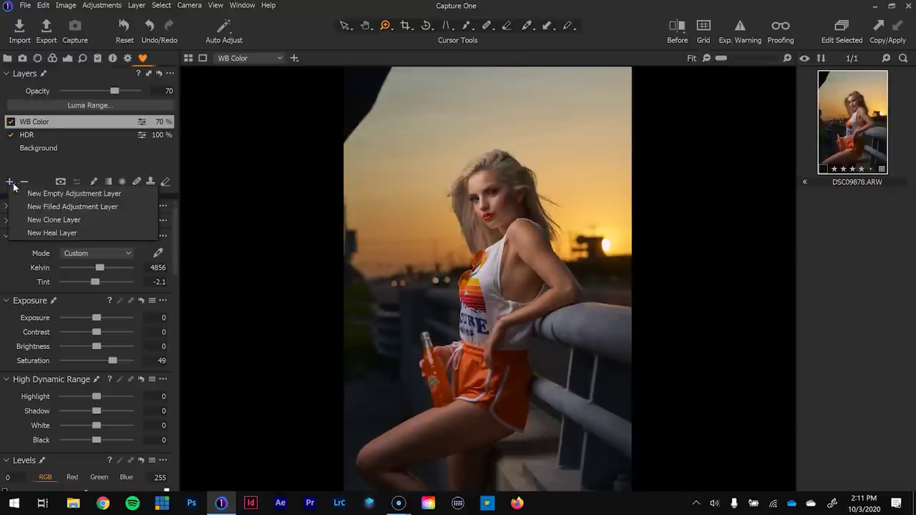
{"action": "left_click", "coordinate": [64, 209]}
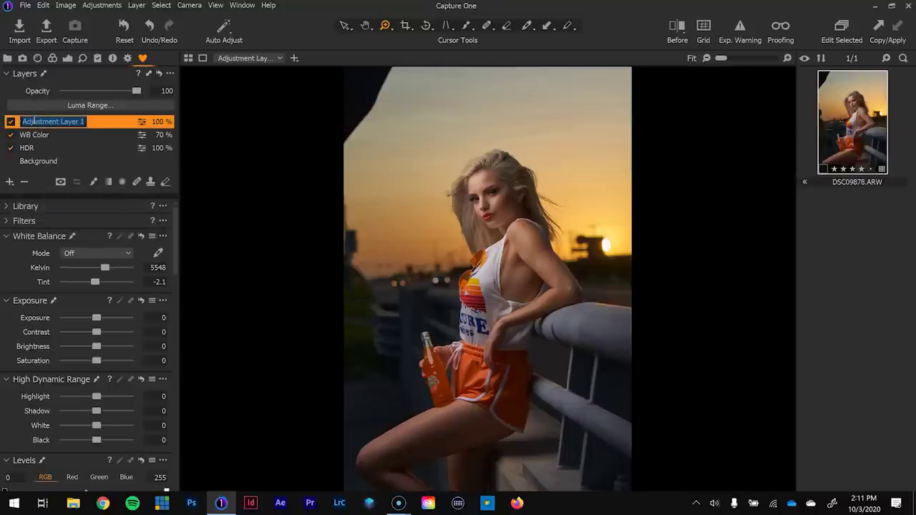
{"action": "type", "text": "Color "}
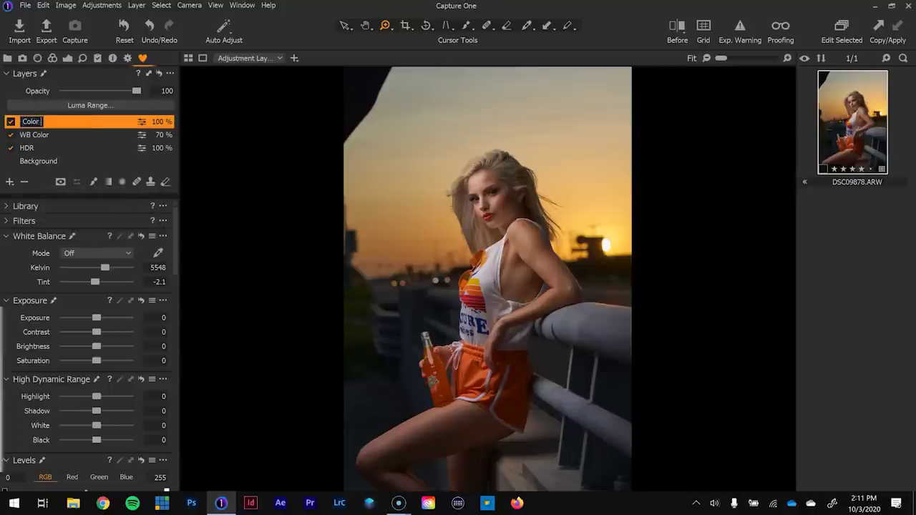
{"action": "type", "text": "Balance + Curves"}
{"action": "key", "text": "Return"}
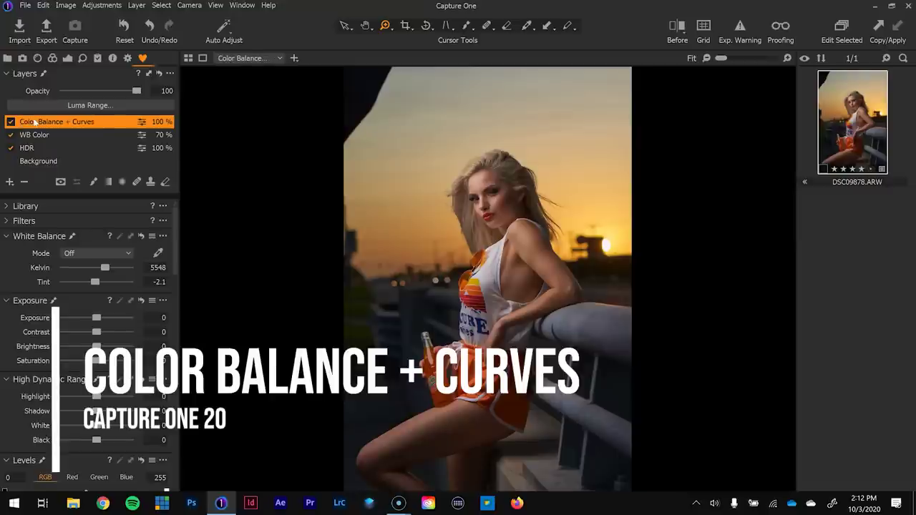
Tint the shadows slightly blue with Color Balance on the Color Balance + Curves layer.
{"action": "left_click_drag", "start_coordinate": [177, 243], "coordinate": [179, 413]}
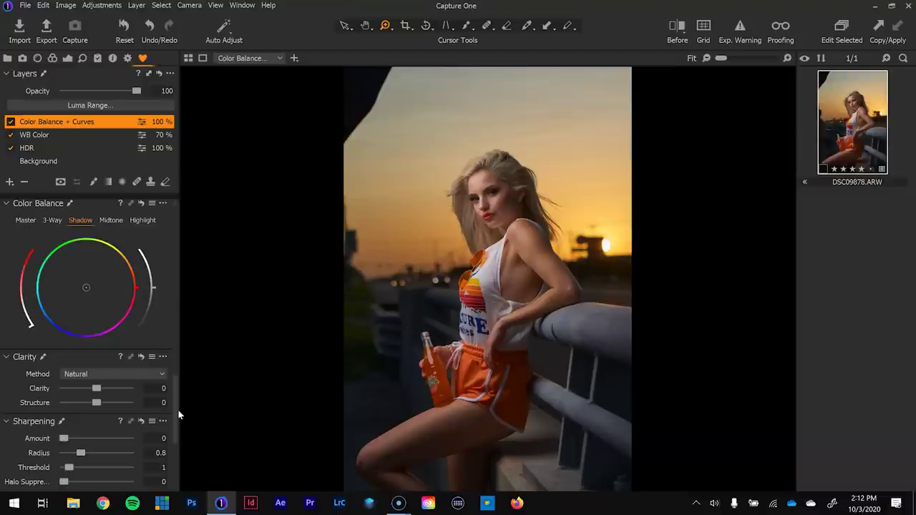
{"action": "left_click", "coordinate": [85, 289]}
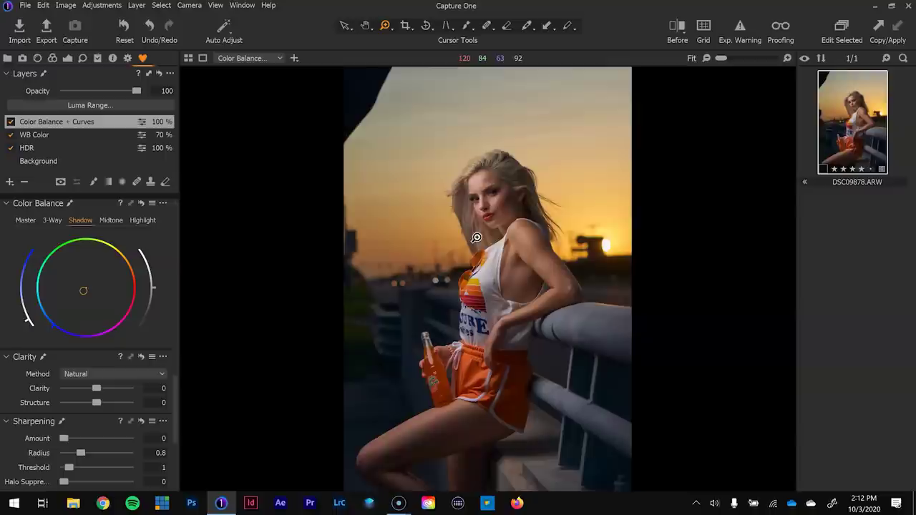
{"action": "left_click", "coordinate": [476, 237]}
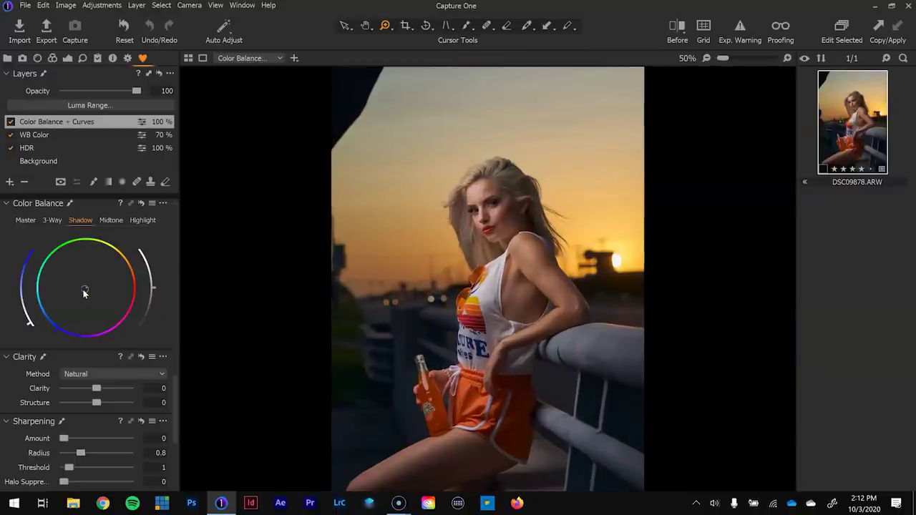
Leave the Color Balance midtones neutral and tint the highlights slightly toward yellow-orange.
{"action": "left_click", "coordinate": [111, 220]}
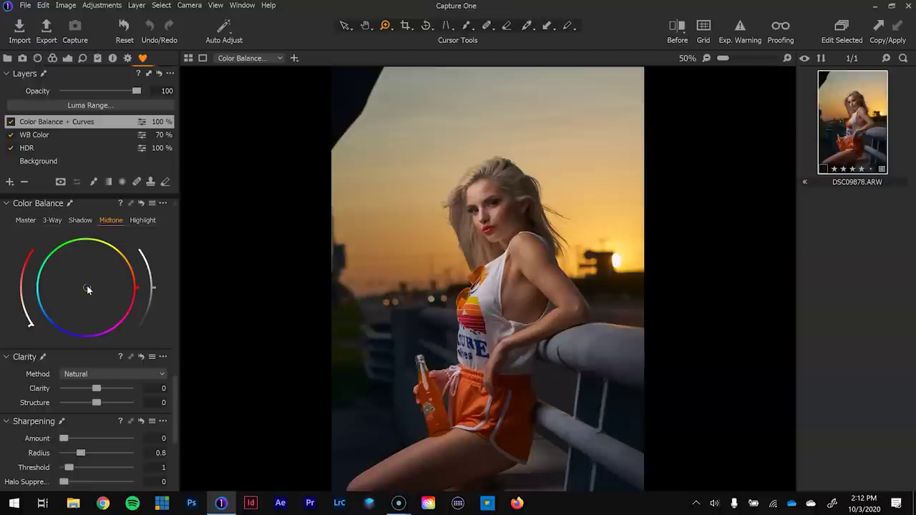
{"action": "left_click", "coordinate": [142, 220]}
{"action": "left_click_drag", "start_coordinate": [88, 287], "coordinate": [91, 284]}
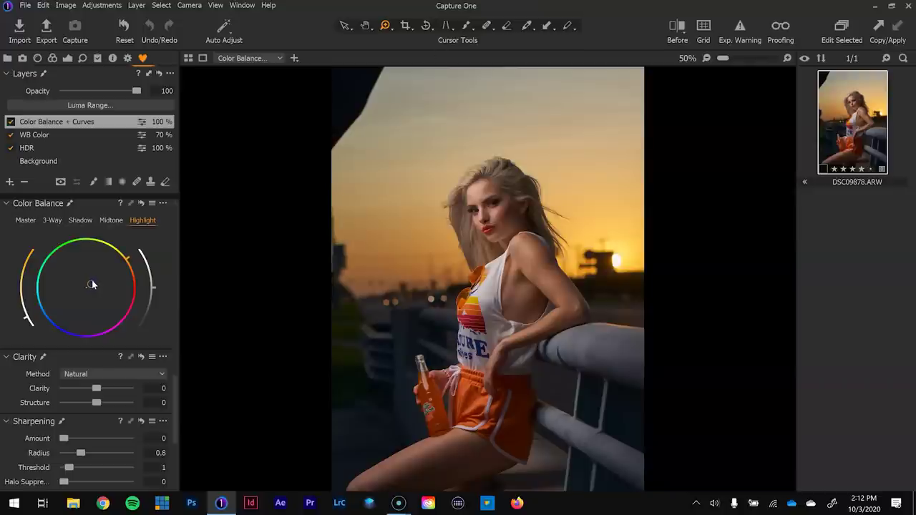
Compare the Color Balance + Curves layer on and off, including at 100% zoom on the subject.
{"action": "left_click", "coordinate": [10, 122]}
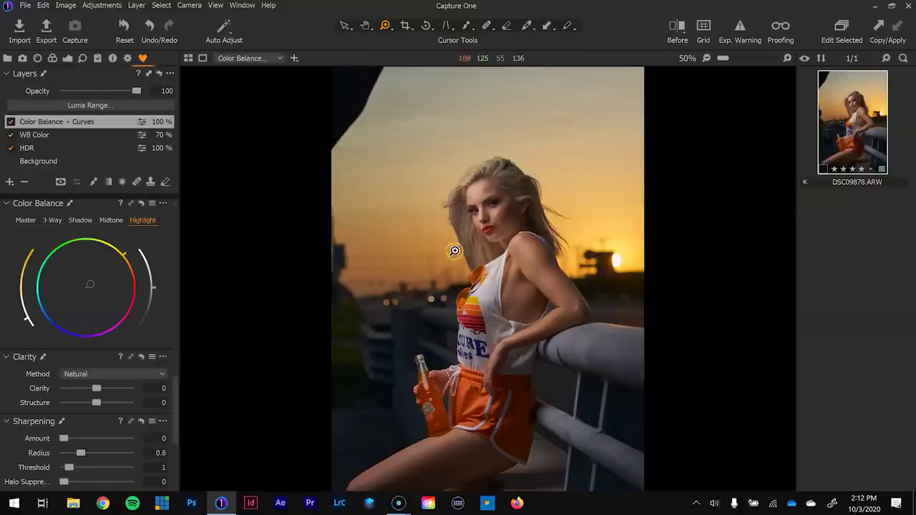
{"action": "left_click", "coordinate": [537, 244]}
{"action": "left_click", "coordinate": [610, 224]}
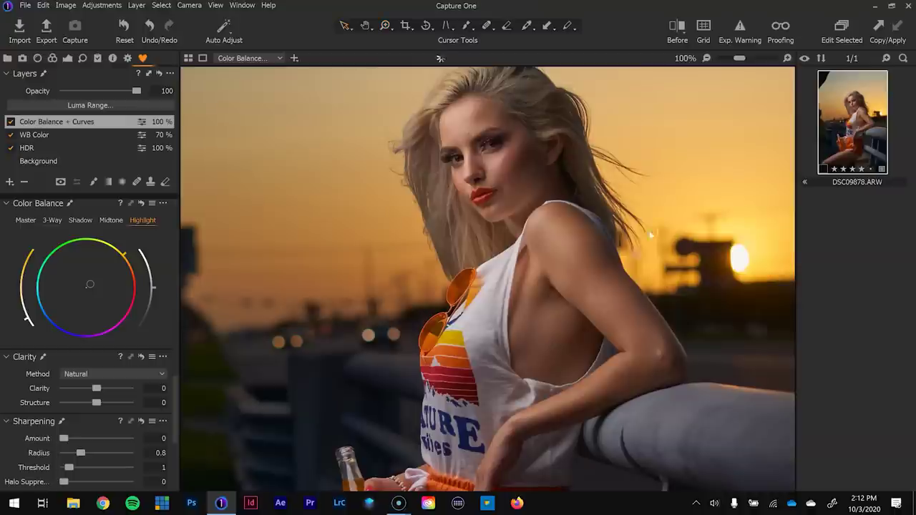
{"action": "left_click", "coordinate": [160, 174]}
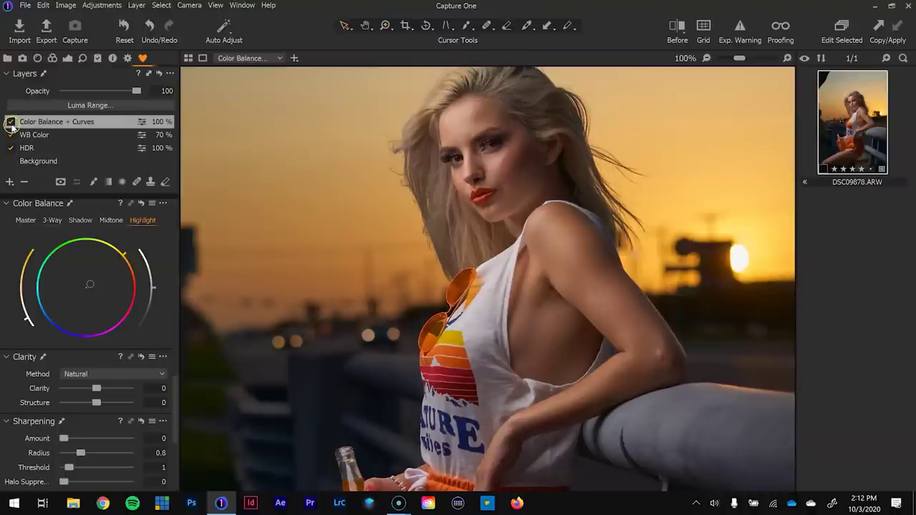
{"action": "left_click", "coordinate": [10, 122]}
{"action": "left_click", "coordinate": [10, 122]}
{"action": "left_click", "coordinate": [452, 284]}
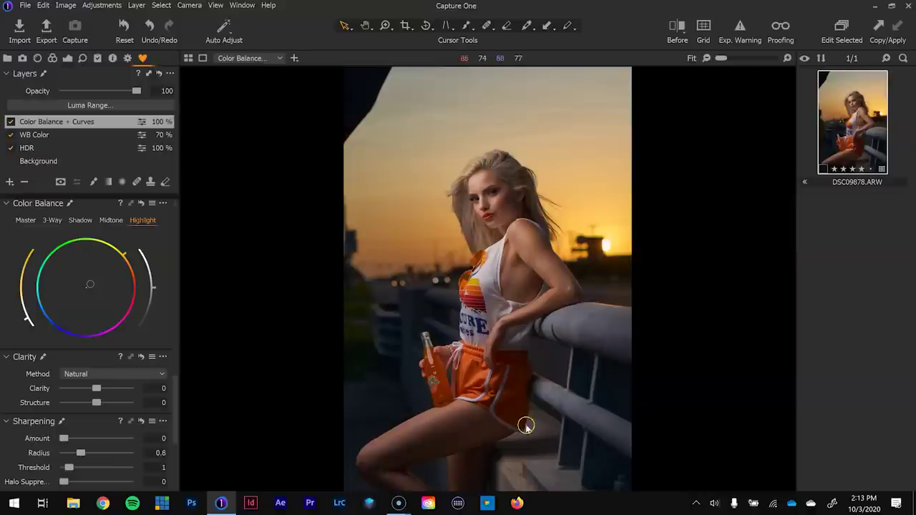
Try adjustments on the Green and Blue channel curves, and move the RGB curve's white point to input 252, output 255.
{"action": "left_click_drag", "start_coordinate": [176, 393], "coordinate": [179, 291]}
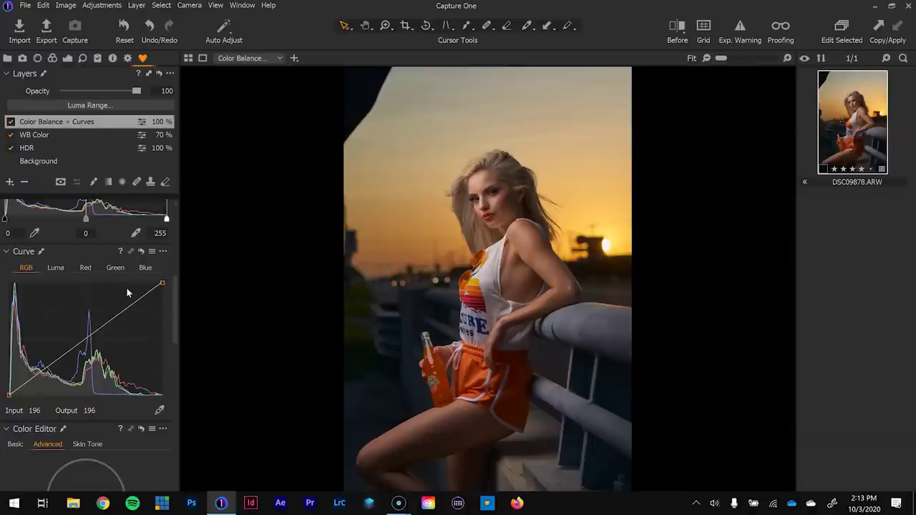
{"action": "left_click", "coordinate": [116, 267]}
{"action": "left_click_drag", "start_coordinate": [123, 312], "coordinate": [98, 324]}
{"action": "left_click", "coordinate": [146, 267]}
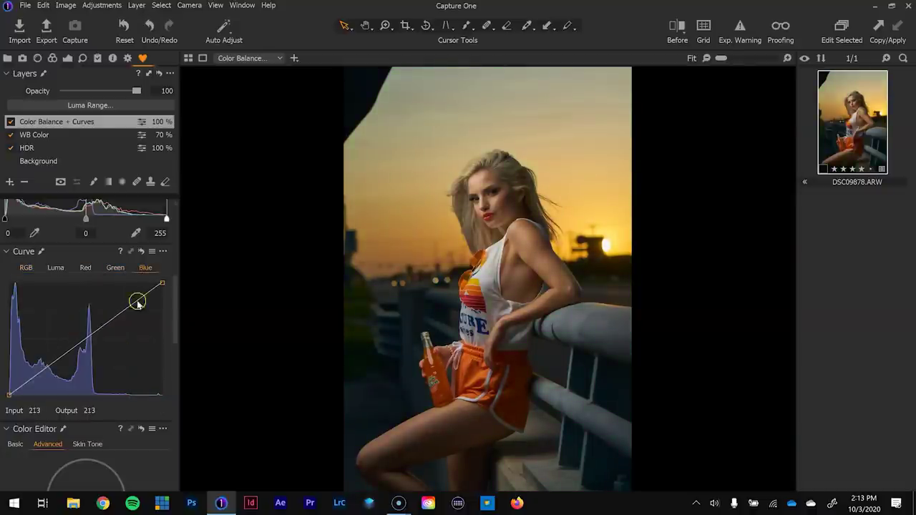
{"action": "left_click", "coordinate": [26, 269]}
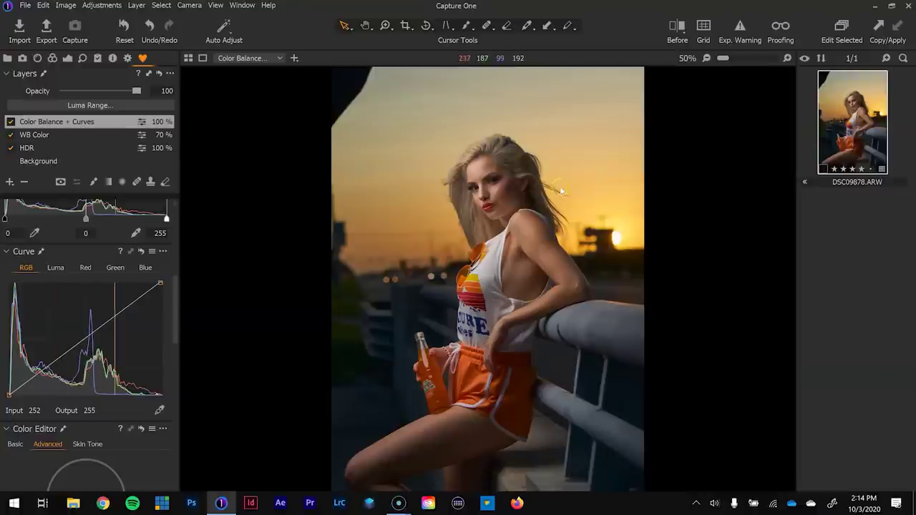
Examine the subject and sky at 67% zoom with the Color Balance + Curves layer repeatedly switched off and on.
{"action": "key", "text": "z"}
{"action": "left_click", "coordinate": [603, 190]}
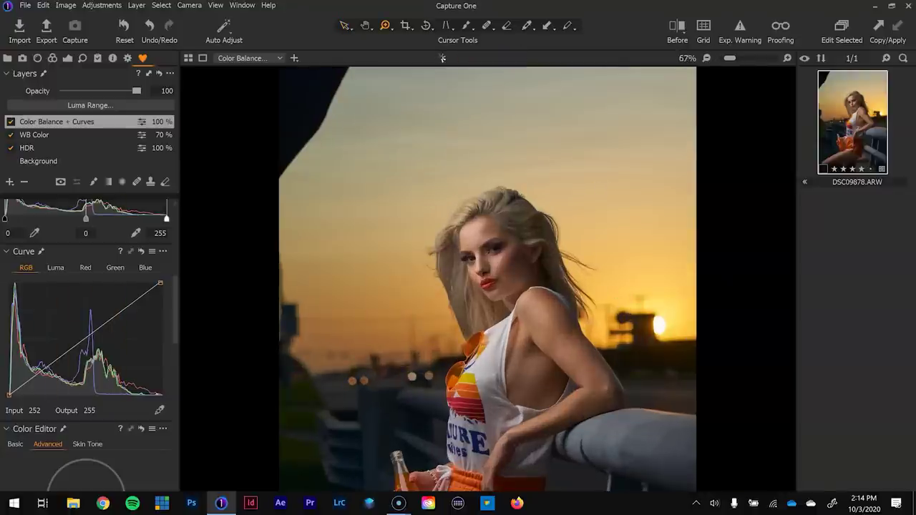
{"action": "left_click", "coordinate": [11, 122]}
{"action": "left_click", "coordinate": [11, 122]}
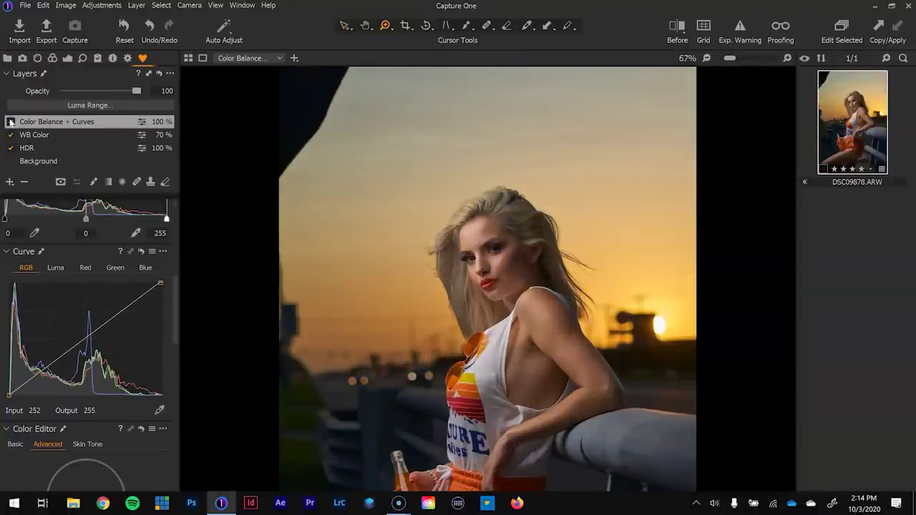
{"action": "left_click", "coordinate": [11, 122]}
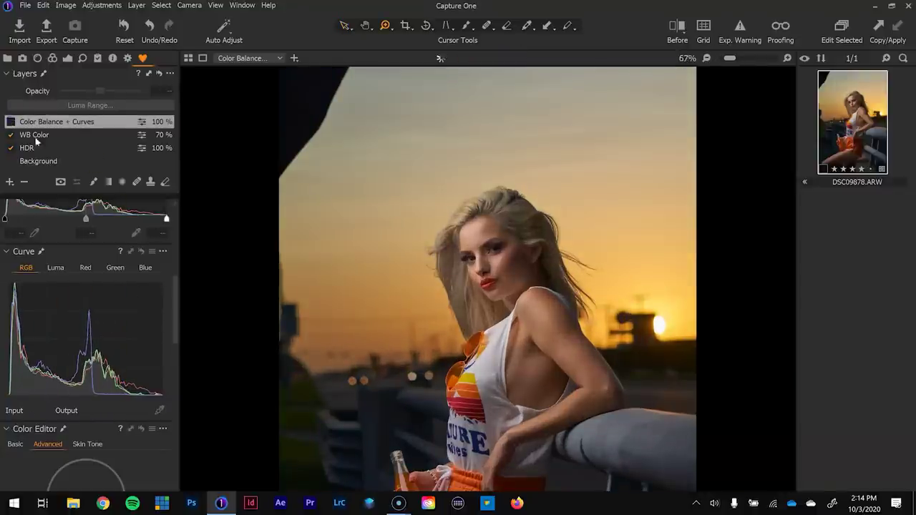
{"action": "left_click", "coordinate": [11, 122]}
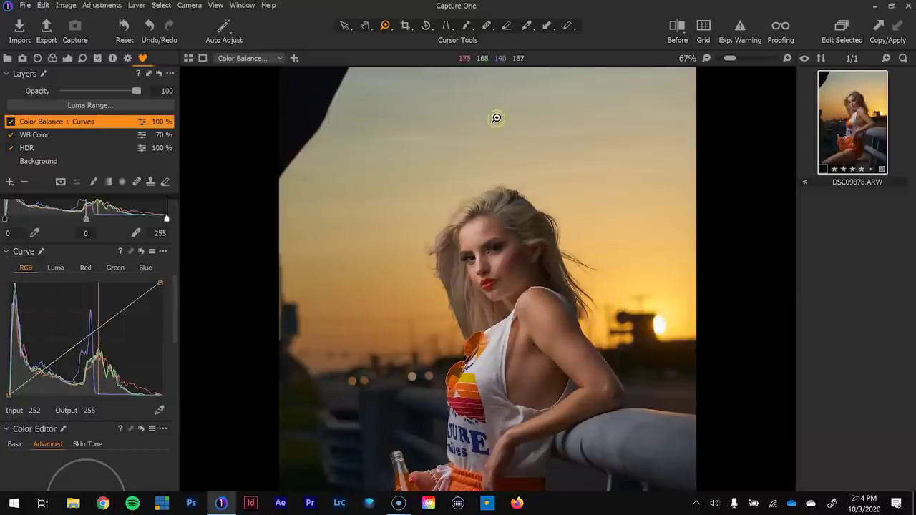
{"action": "left_click", "coordinate": [11, 121]}
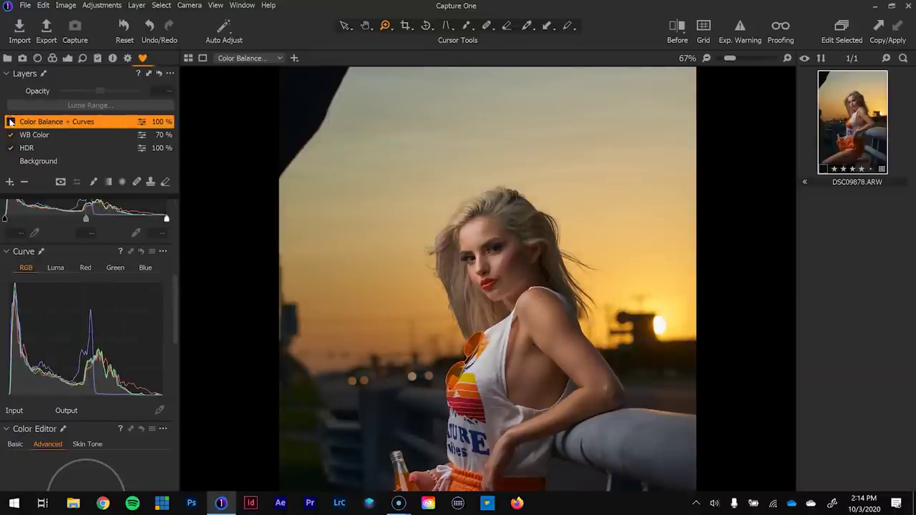
{"action": "left_click", "coordinate": [11, 122]}
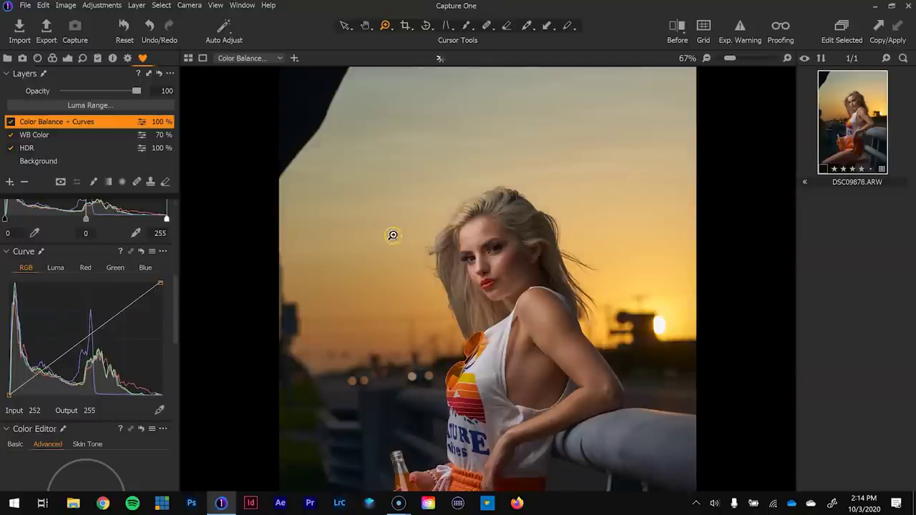
Compare the whole edited image with the unedited original using the Before view.
{"action": "key", "text": "ctrl+0"}
{"action": "left_click", "coordinate": [680, 29]}
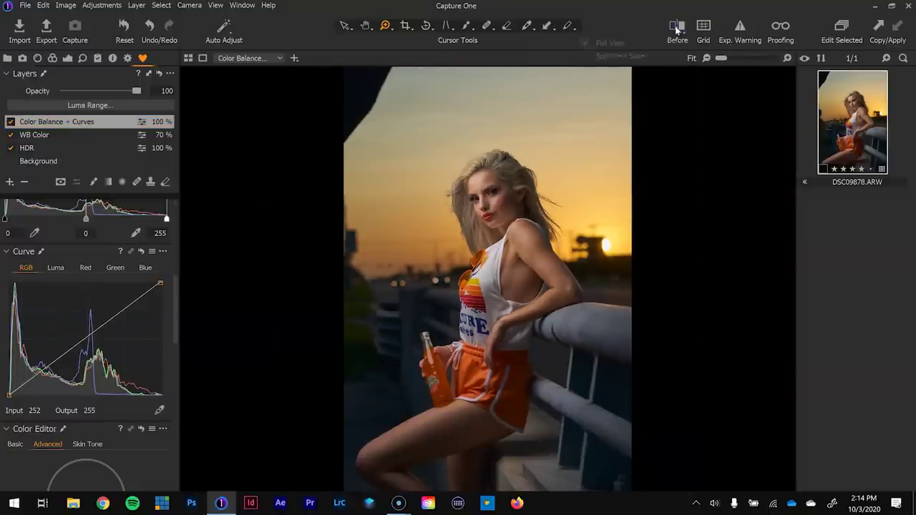
{"action": "left_click", "coordinate": [677, 29]}
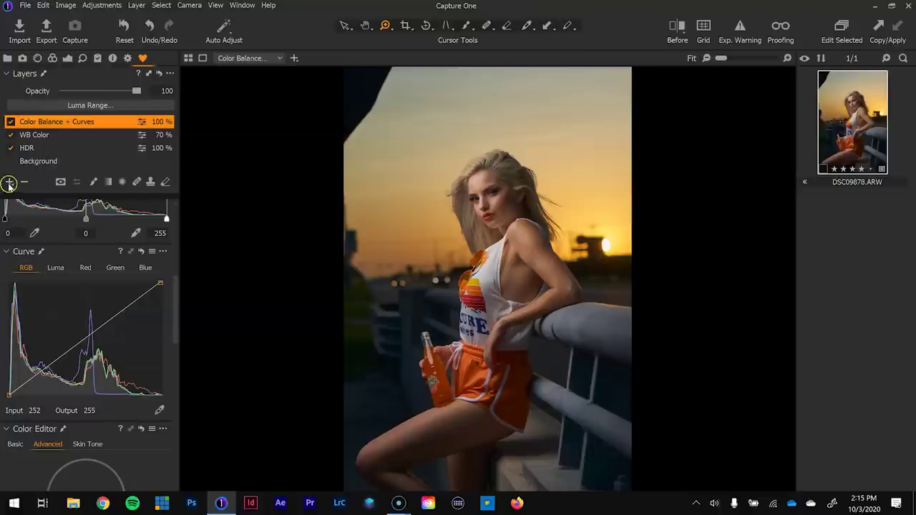
Add another filled adjustment layer and name it Color Editor.
{"action": "left_click", "coordinate": [10, 181]}
{"action": "left_click", "coordinate": [51, 207]}
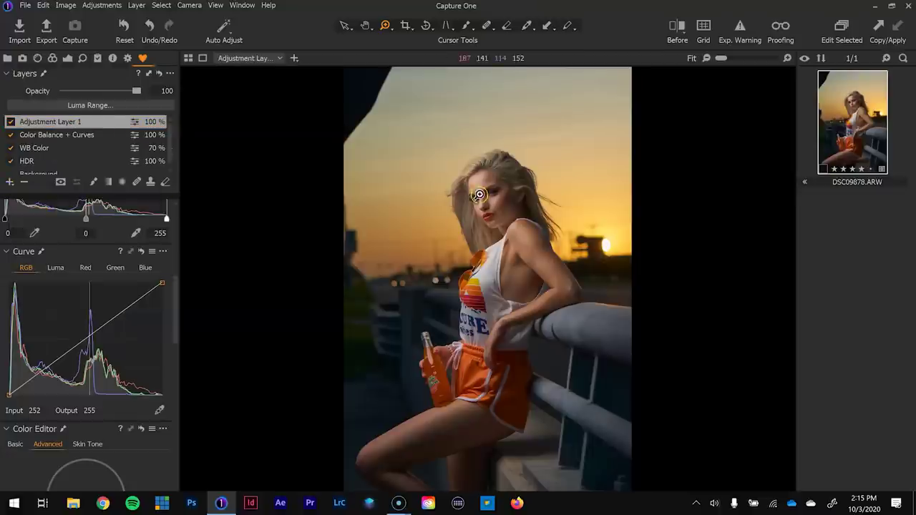
{"action": "double_click", "coordinate": [56, 123]}
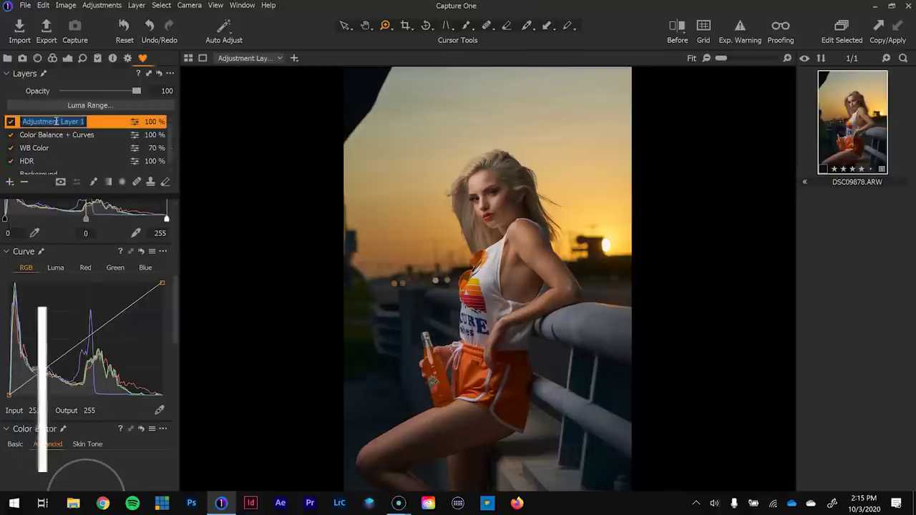
{"action": "type", "text": "Color Editor"}
{"action": "key", "text": "Return"}
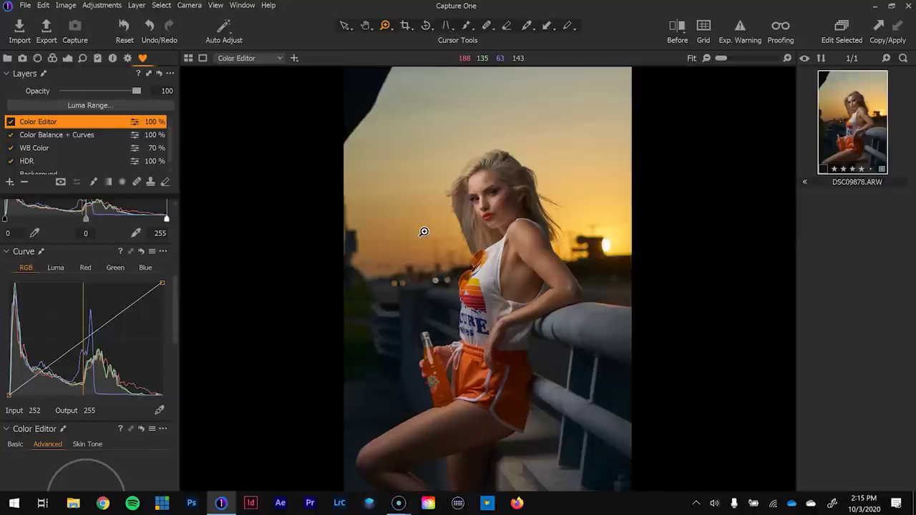
Sample the orange sunset sky beside the subject in the Advanced Color Editor and display only the selected color range.
{"action": "left_click_drag", "start_coordinate": [179, 294], "coordinate": [181, 344]}
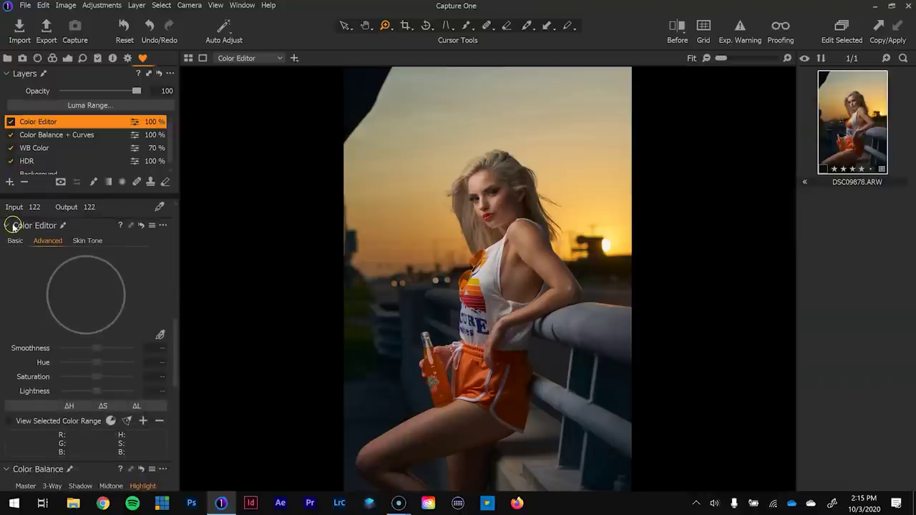
{"action": "left_click", "coordinate": [160, 334]}
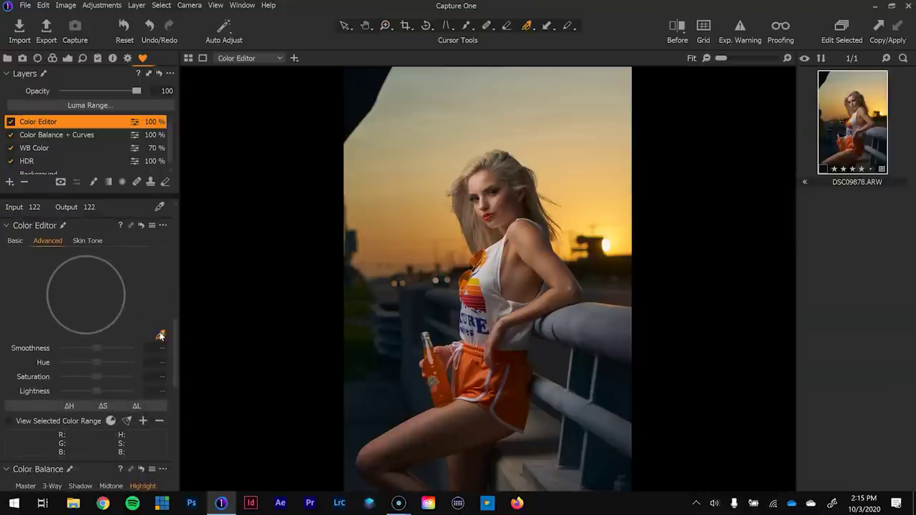
{"action": "left_click", "coordinate": [590, 198]}
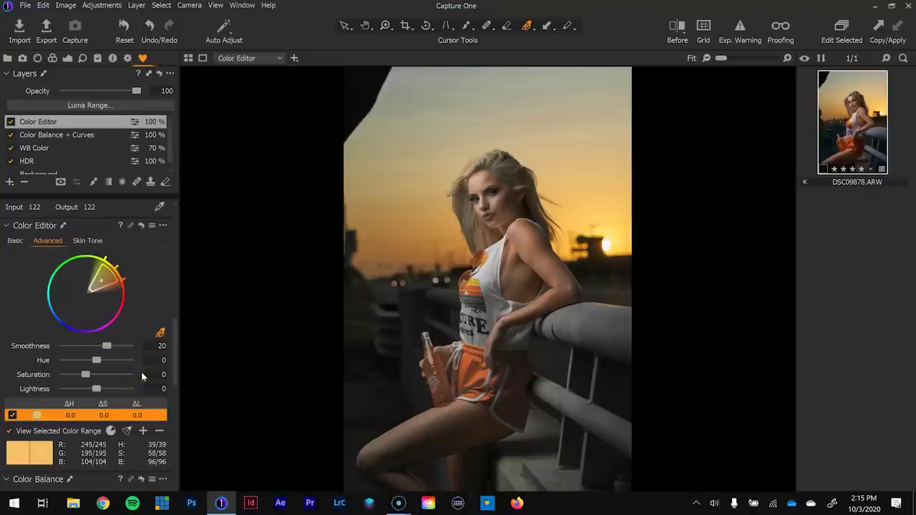
Set the sampled sky color's Hue to -0.7, Saturation to 18.5 and Lightness to 2.2.
{"action": "left_click_drag", "start_coordinate": [98, 360], "coordinate": [95, 362]}
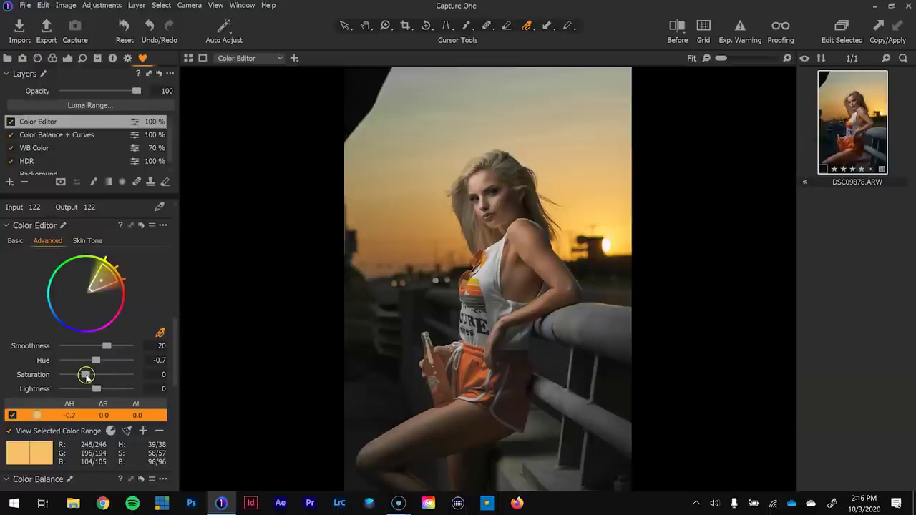
{"action": "left_click_drag", "start_coordinate": [98, 375], "coordinate": [91, 371]}
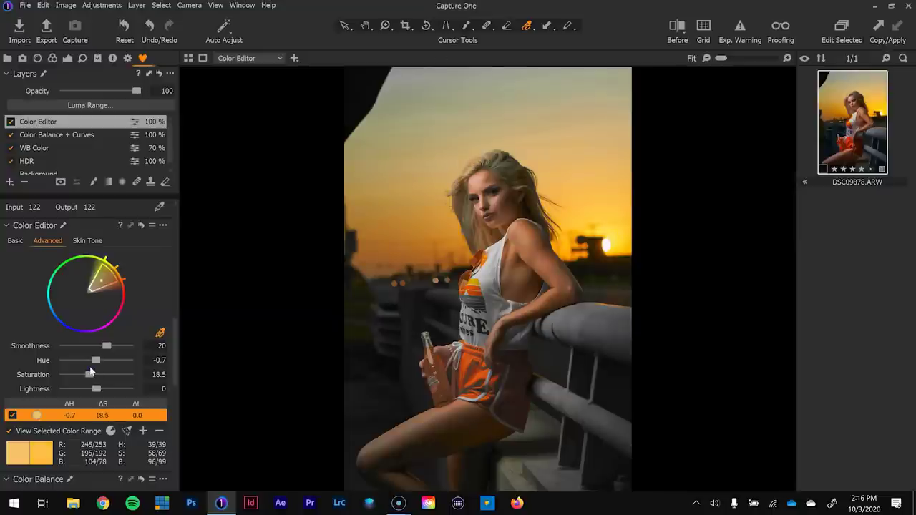
{"action": "left_click_drag", "start_coordinate": [97, 388], "coordinate": [100, 389]}
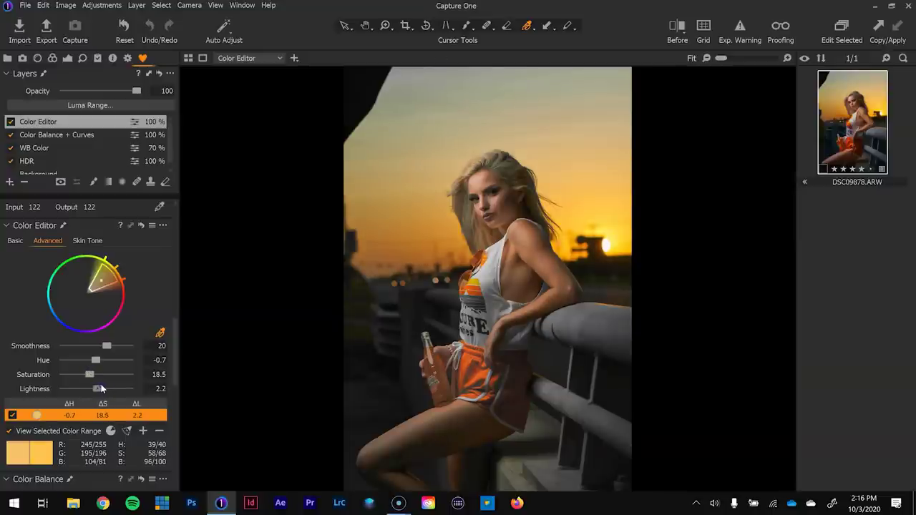
{"action": "left_click", "coordinate": [78, 414]}
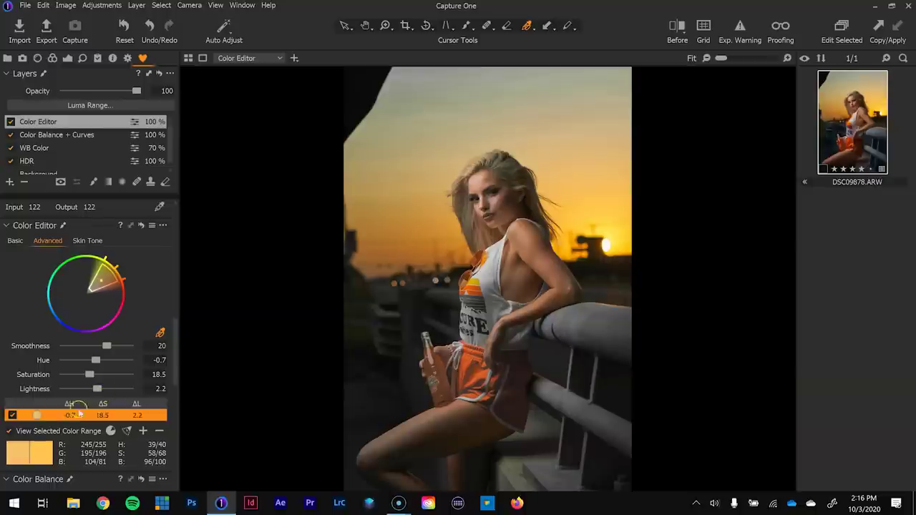
Toggle the sky color correction off and on to compare it, and stop displaying only the selected color range.
{"action": "left_click", "coordinate": [12, 415]}
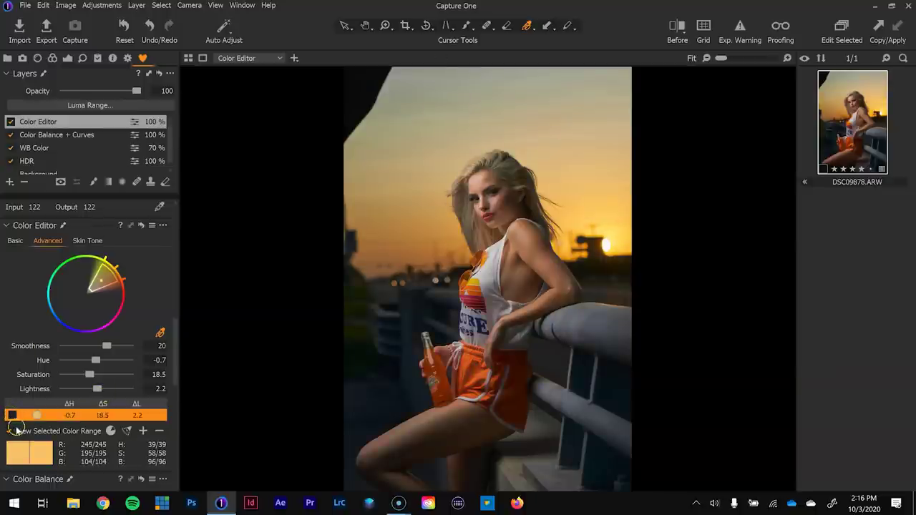
{"action": "left_click", "coordinate": [12, 416]}
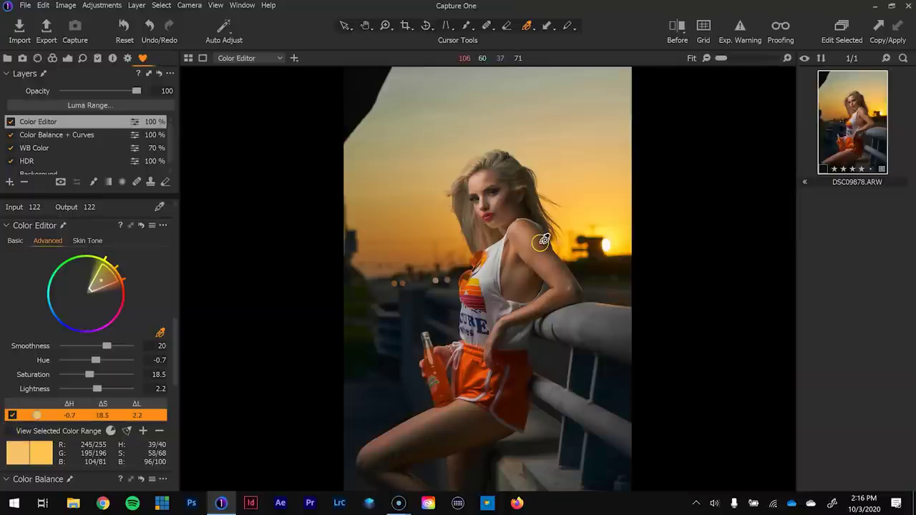
Erase the Color Editor layer's mask over the woman's face, hair, torso, arms and legs with the mask displayed, and hide the mask again.
{"action": "key", "text": "m"}
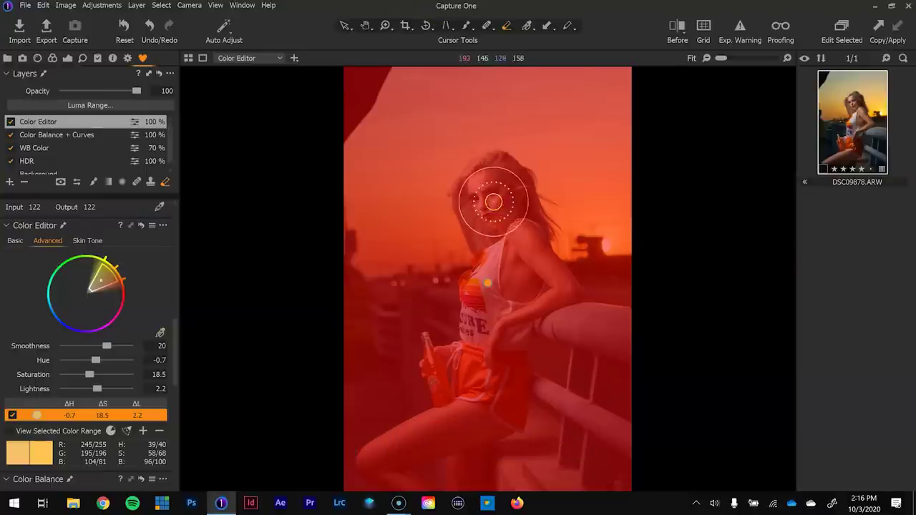
{"action": "mouse_move", "coordinate": [498, 208]}
{"action": "left_mouse_down"}
{"action": "mouse_move", "coordinate": [484, 201]}
{"action": "mouse_move", "coordinate": [507, 201]}
{"action": "mouse_move", "coordinate": [494, 204]}
{"action": "mouse_move", "coordinate": [507, 288]}
{"action": "mouse_move", "coordinate": [527, 277]}
{"action": "mouse_move", "coordinate": [539, 284]}
{"action": "left_mouse_up"}
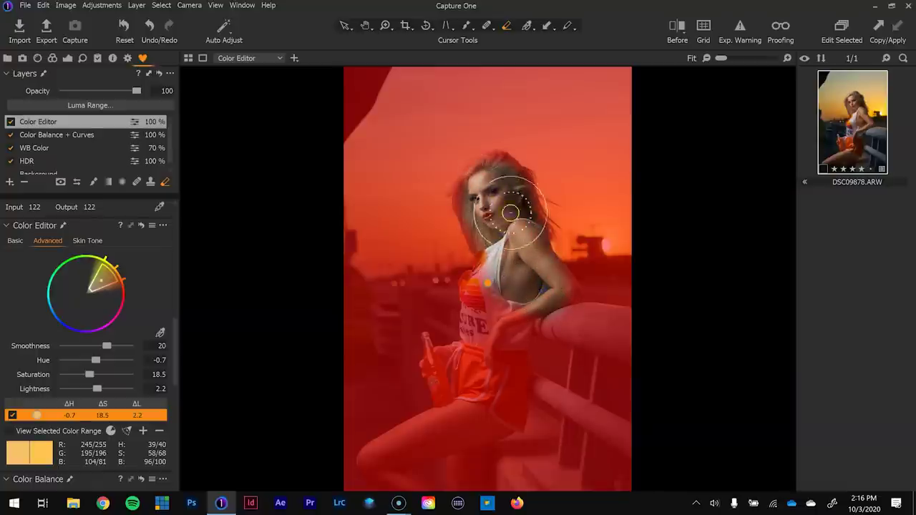
{"action": "mouse_move", "coordinate": [497, 180]}
{"action": "left_mouse_down"}
{"action": "mouse_move", "coordinate": [484, 178]}
{"action": "mouse_move", "coordinate": [491, 215]}
{"action": "left_mouse_up"}
{"action": "mouse_move", "coordinate": [508, 279]}
{"action": "left_mouse_down"}
{"action": "mouse_move", "coordinate": [495, 411]}
{"action": "mouse_move", "coordinate": [478, 407]}
{"action": "mouse_move", "coordinate": [473, 371]}
{"action": "mouse_move", "coordinate": [443, 355]}
{"action": "mouse_move", "coordinate": [461, 428]}
{"action": "mouse_move", "coordinate": [453, 443]}
{"action": "mouse_move", "coordinate": [428, 456]}
{"action": "mouse_move", "coordinate": [415, 448]}
{"action": "mouse_move", "coordinate": [398, 461]}
{"action": "mouse_move", "coordinate": [425, 441]}
{"action": "mouse_move", "coordinate": [398, 458]}
{"action": "mouse_move", "coordinate": [445, 450]}
{"action": "mouse_move", "coordinate": [450, 476]}
{"action": "mouse_move", "coordinate": [456, 439]}
{"action": "mouse_move", "coordinate": [481, 401]}
{"action": "left_mouse_up"}
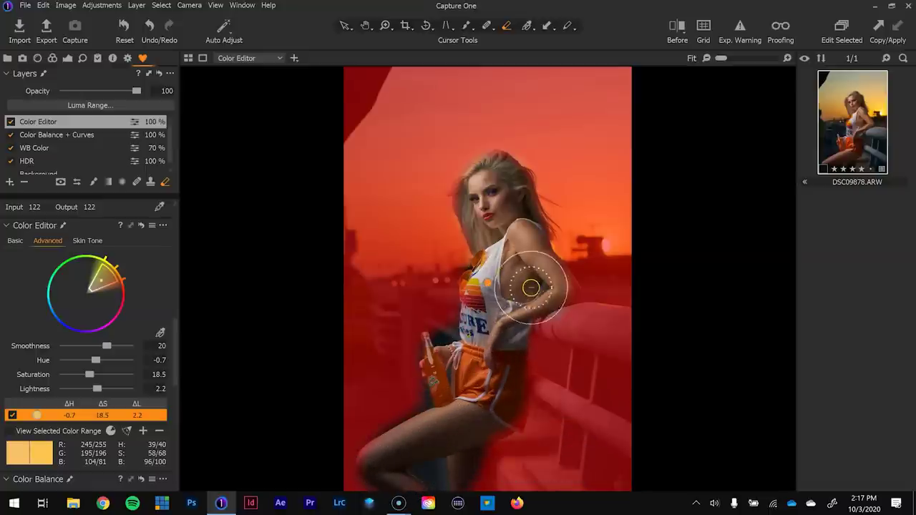
{"action": "key", "text": "m"}
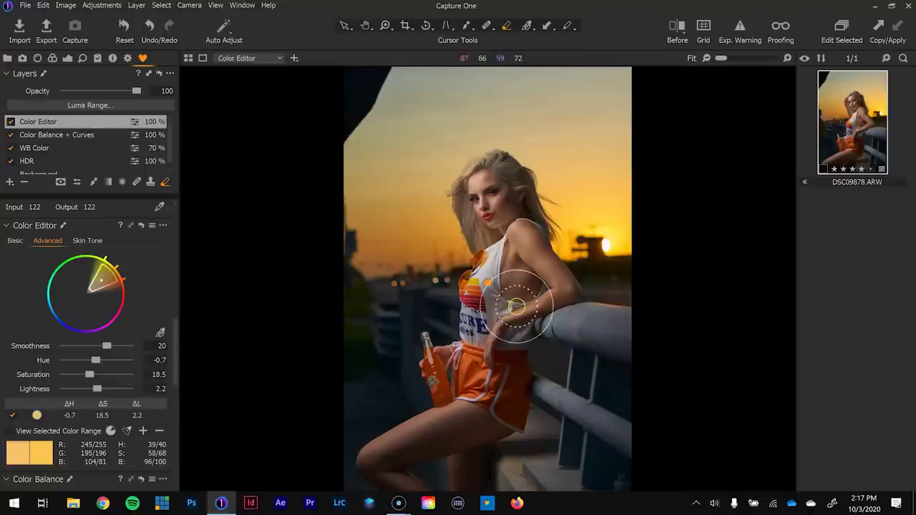
Add a new adjustment layer and draw a diagonal linear gradient mask from the lower-right railing toward the subject's waist.
{"action": "left_click", "coordinate": [10, 183]}
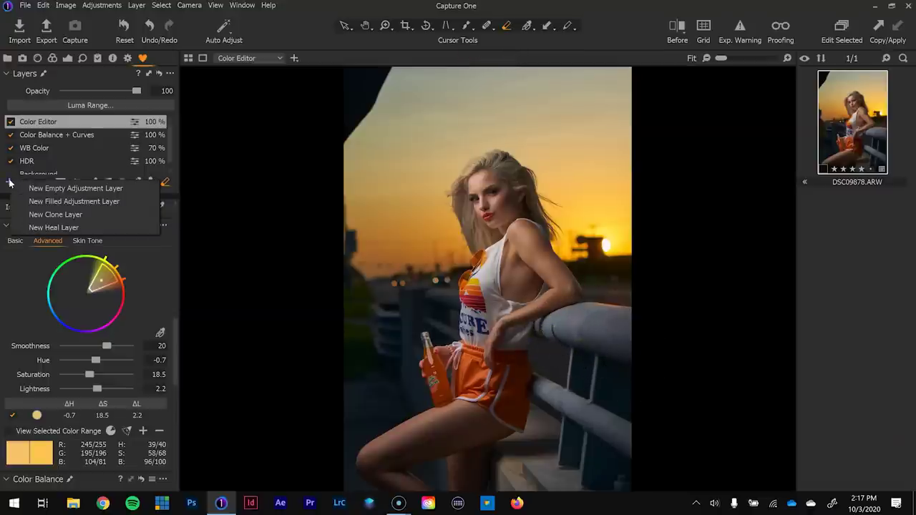
{"action": "left_click", "coordinate": [69, 201]}
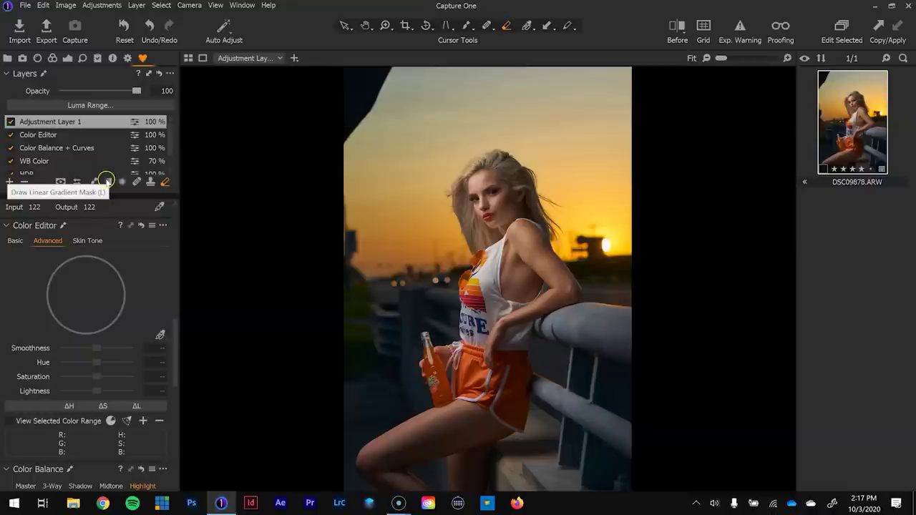
{"action": "left_click", "coordinate": [108, 182]}
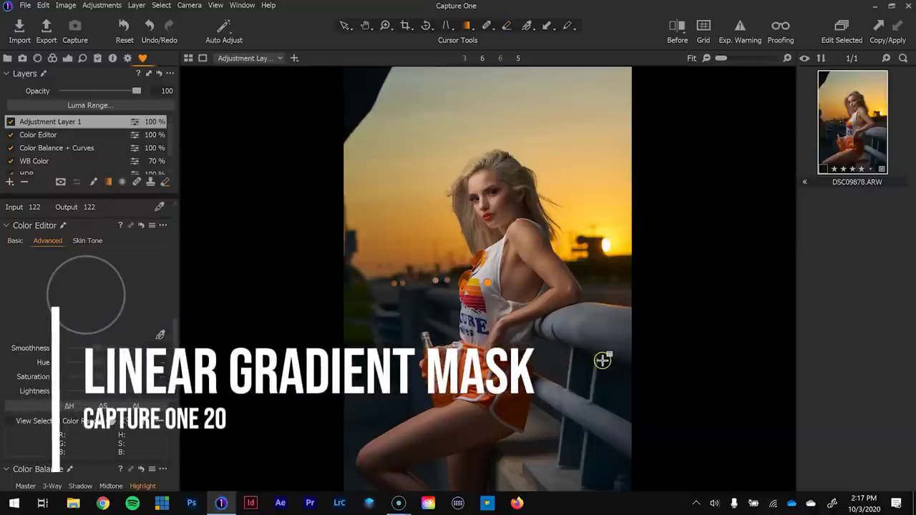
{"action": "left_click_drag", "start_coordinate": [608, 392], "coordinate": [480, 322]}
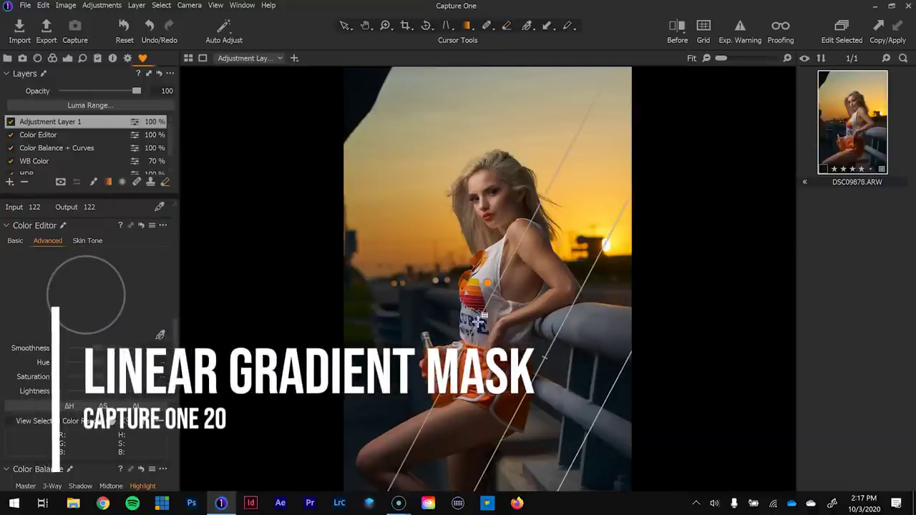
Set the gradient-masked layer's Exposure to -0.38 and Brightness to -5, and name the layer Gradient.
{"action": "left_click_drag", "start_coordinate": [174, 351], "coordinate": [168, 237]}
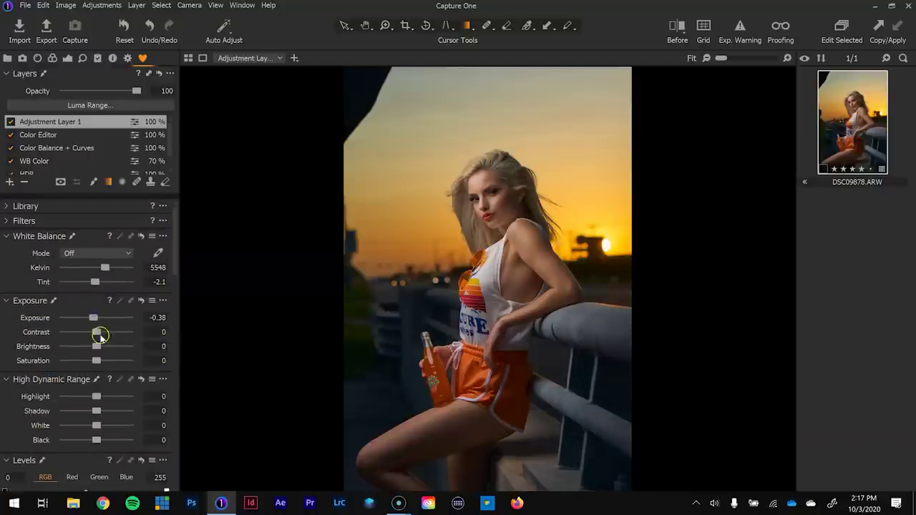
{"action": "left_click_drag", "start_coordinate": [92, 346], "coordinate": [93, 347]}
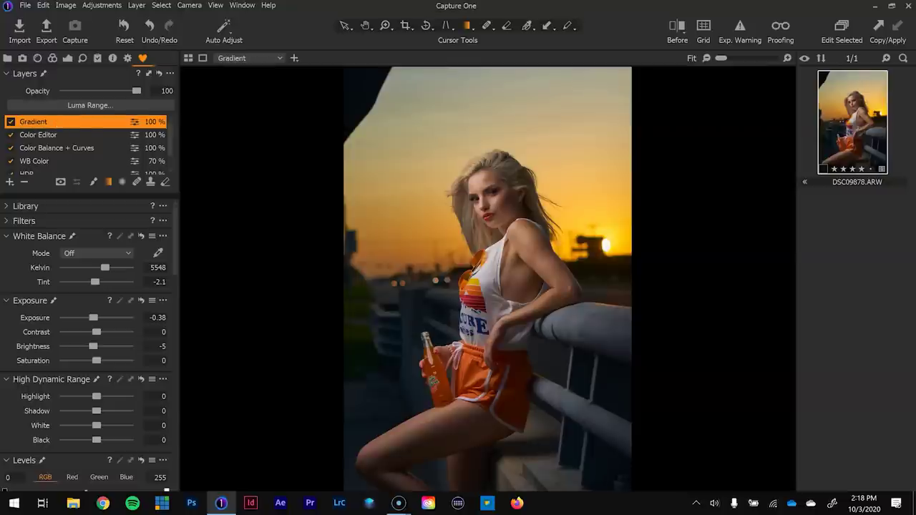
Compare the edited portrait with the unedited original using the Before view, both fitted and at 100% on the subject's face.
{"action": "left_click", "coordinate": [676, 32]}
{"action": "left_click", "coordinate": [676, 32]}
{"action": "left_click", "coordinate": [676, 30]}
{"action": "left_click", "coordinate": [675, 29]}
{"action": "left_click", "coordinate": [675, 29]}
{"action": "left_click", "coordinate": [675, 28]}
{"action": "key", "text": "z"}
{"action": "left_click", "coordinate": [523, 224]}
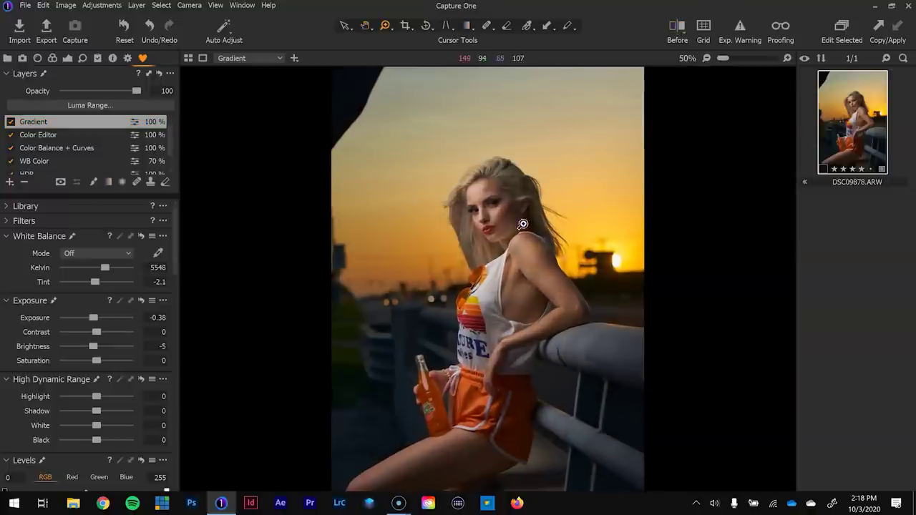
{"action": "left_click", "coordinate": [581, 255]}
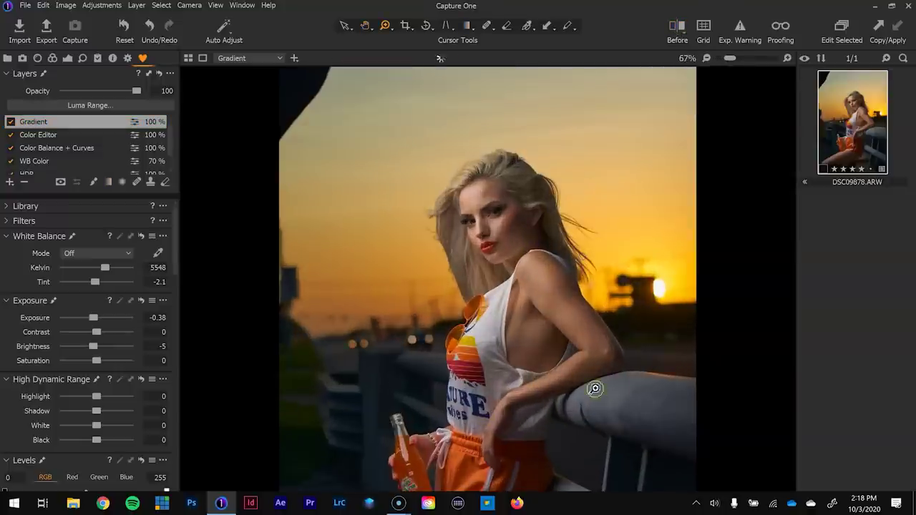
{"action": "left_click", "coordinate": [579, 265]}
{"action": "scroll", "coordinate": [648, 245], "scroll_direction": "down", "scroll_amount": 2}
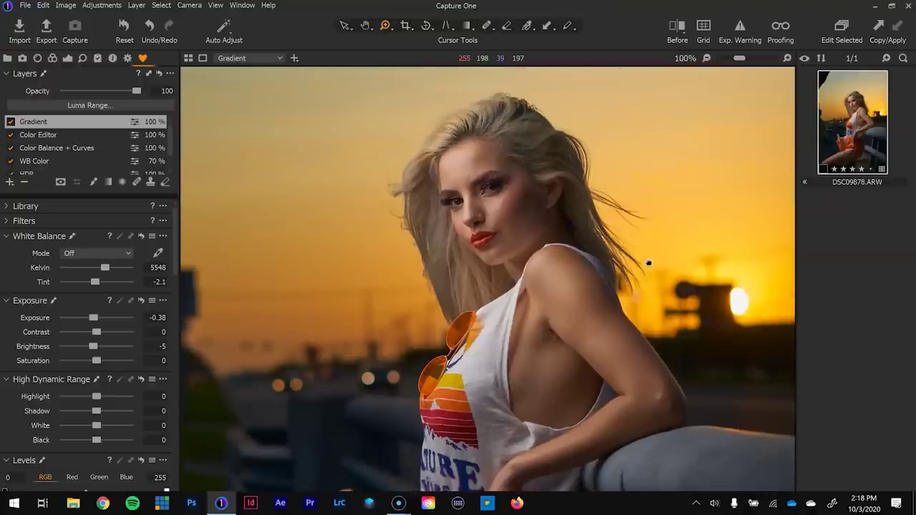
{"action": "left_click", "coordinate": [677, 29]}
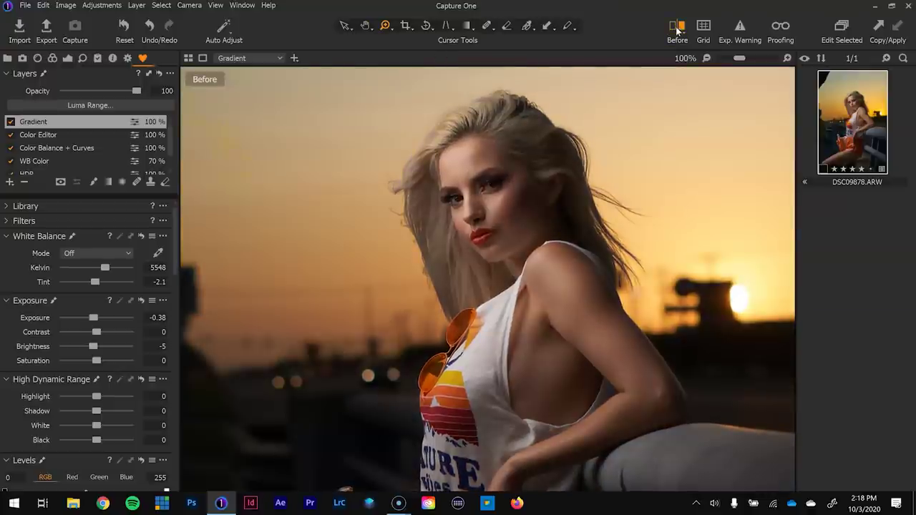
{"action": "left_click", "coordinate": [677, 29]}
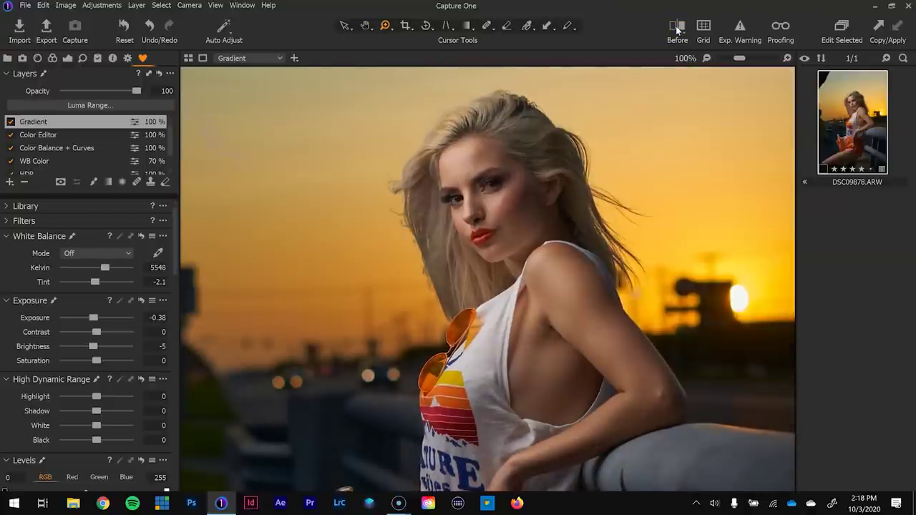
{"action": "key", "text": "ctrl+0"}
Send the image to Adobe Photoshop 2020 for editing as an uncompressed 16-bit TIFF in Adobe RGB (1998) at 300 px/in and 100% scale.
{"action": "right_click", "coordinate": [861, 116]}
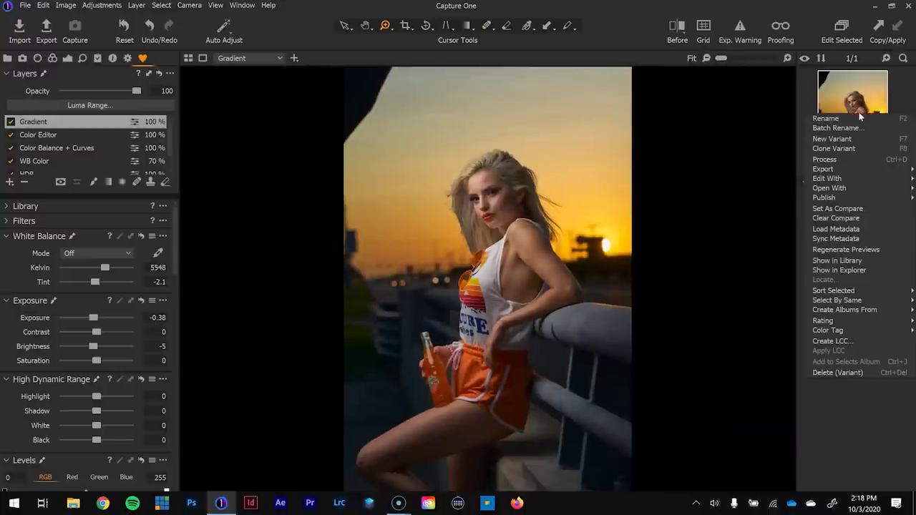
{"action": "mouse_move", "coordinate": [865, 179]}
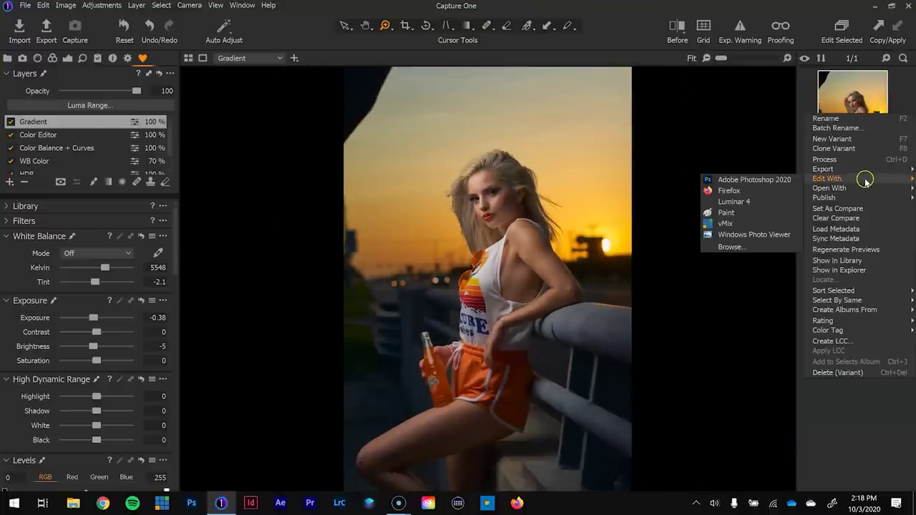
{"action": "left_click", "coordinate": [775, 179]}
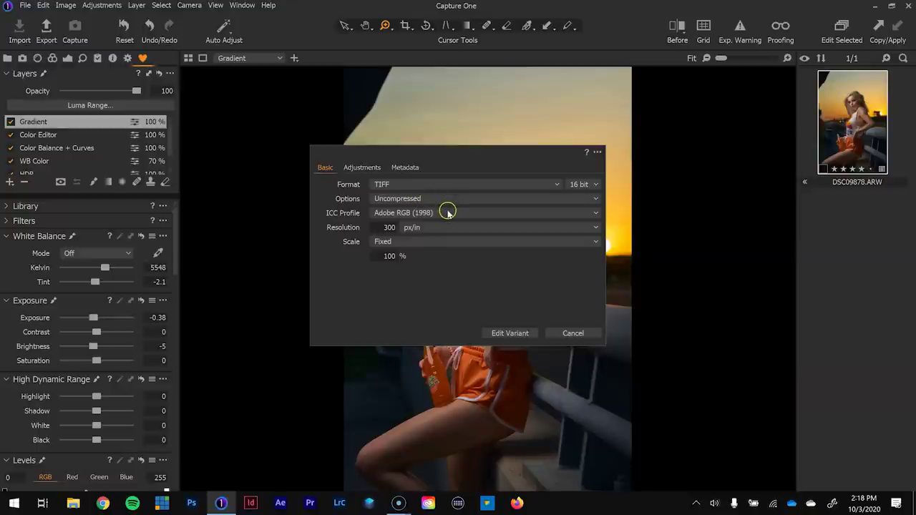
{"action": "left_click", "coordinate": [506, 334]}
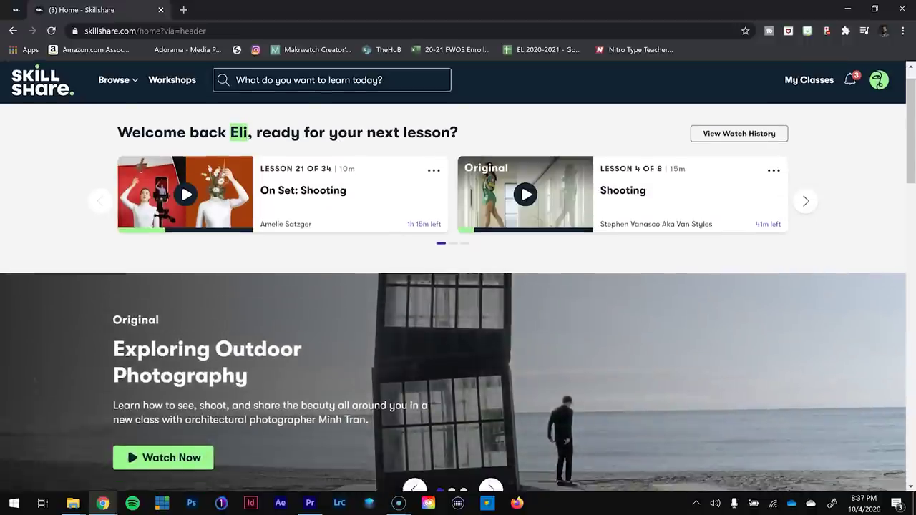
Look through the Skillshare home page in the browser and browse the Photography category's classes.
{"action": "scroll", "coordinate": [458, 286], "scroll_direction": "down", "scroll_amount": 4}
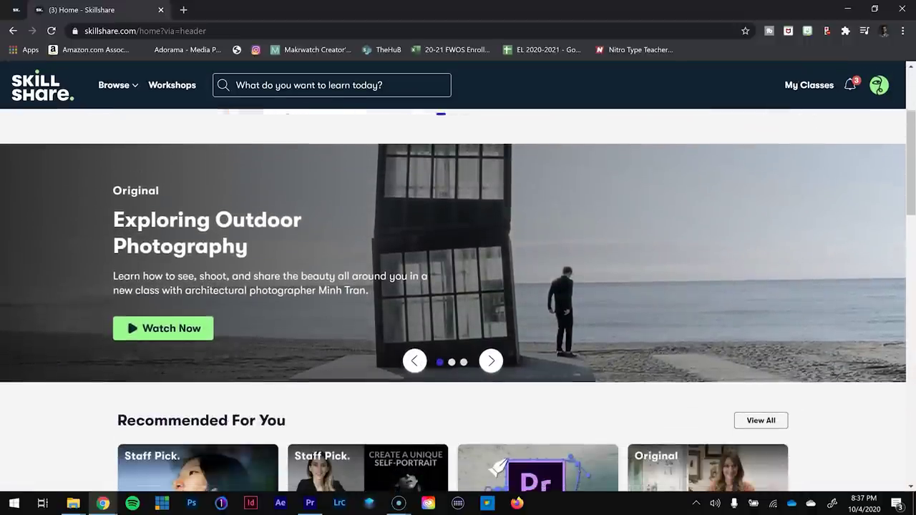
{"action": "scroll", "coordinate": [458, 286], "scroll_direction": "down", "scroll_amount": 3}
{"action": "mouse_move", "coordinate": [114, 85]}
{"action": "left_click", "coordinate": [170, 323]}
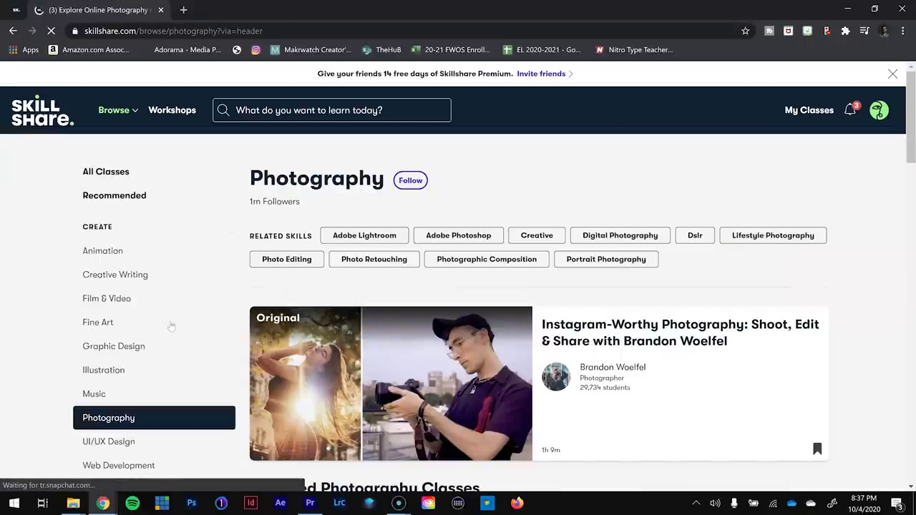
{"action": "scroll", "coordinate": [172, 327], "scroll_direction": "down", "scroll_amount": 4}
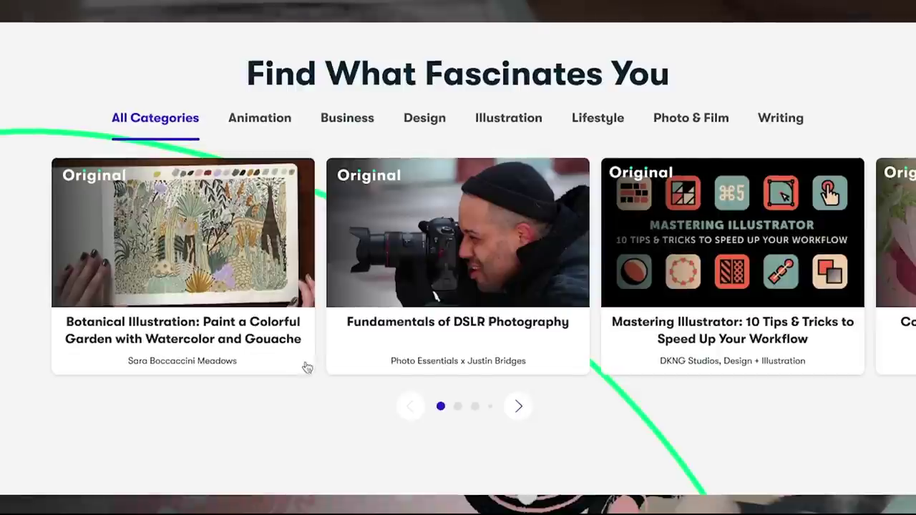
Open the Botanical Illustration class and the Secrets of Shape, Type and Color class from the Logo Design results.
{"action": "mouse_move", "coordinate": [226, 269]}
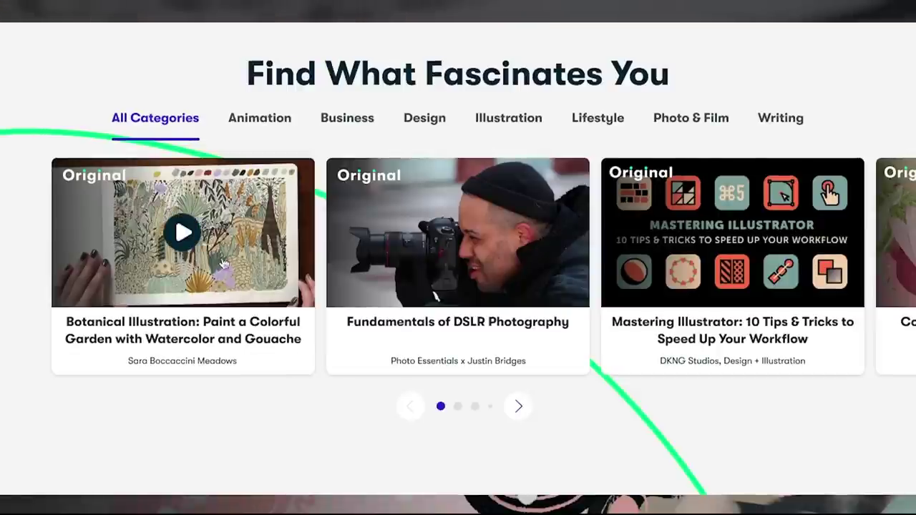
{"action": "left_click", "coordinate": [211, 249]}
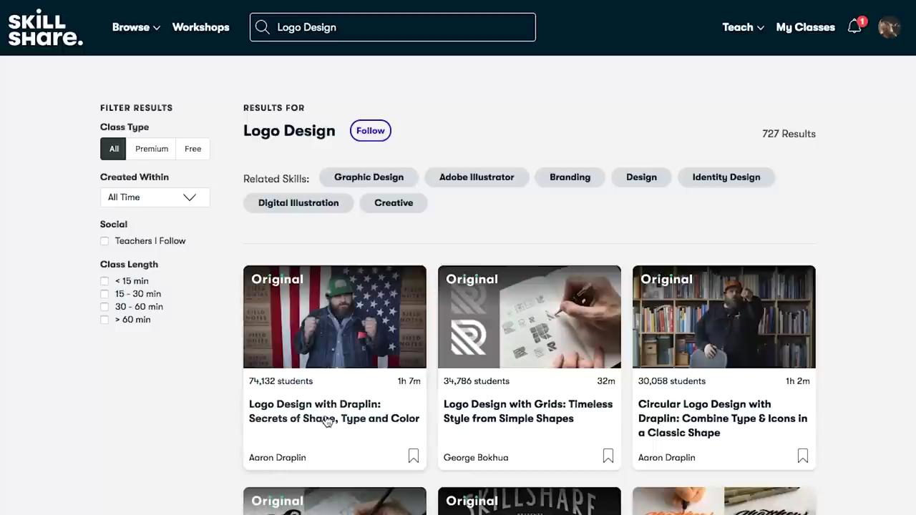
{"action": "left_click", "coordinate": [326, 422]}
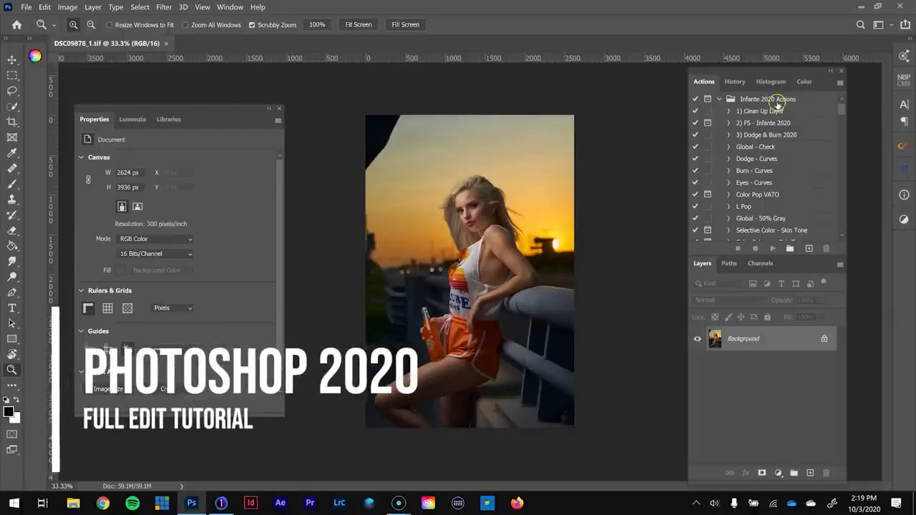
In Photoshop, run the 1) Clean Up Layer action and select the dark upper-left corner of the sky with a 30-pixel feather.
{"action": "left_click", "coordinate": [760, 113]}
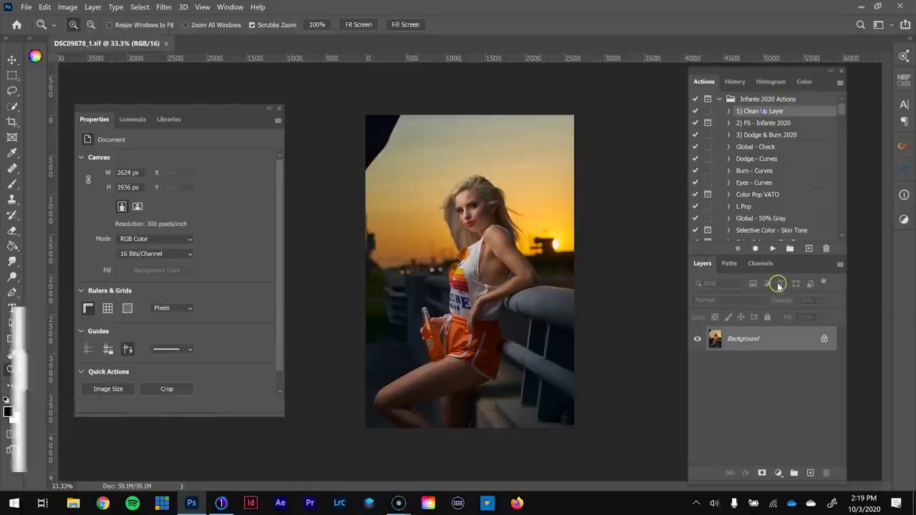
{"action": "left_click", "coordinate": [772, 248]}
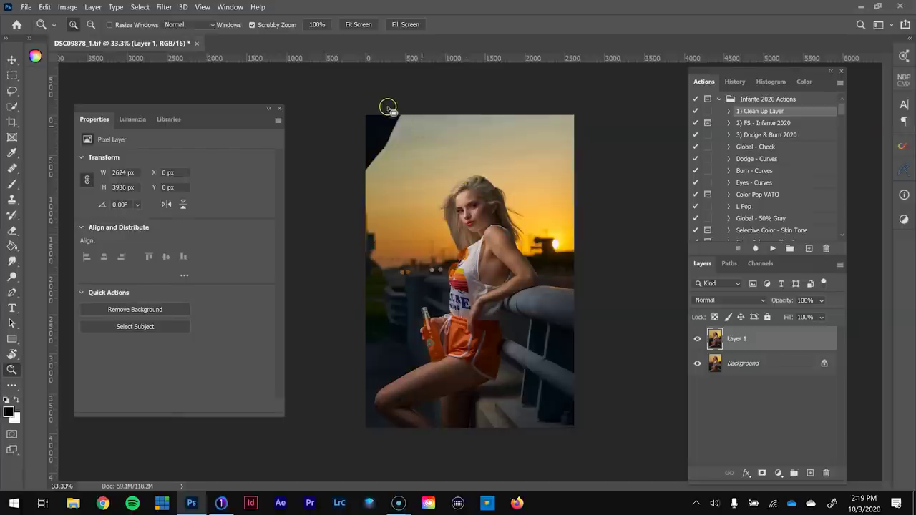
{"action": "left_click_drag", "start_coordinate": [417, 108], "coordinate": [412, 111]}
{"action": "key", "text": "shift+F6"}
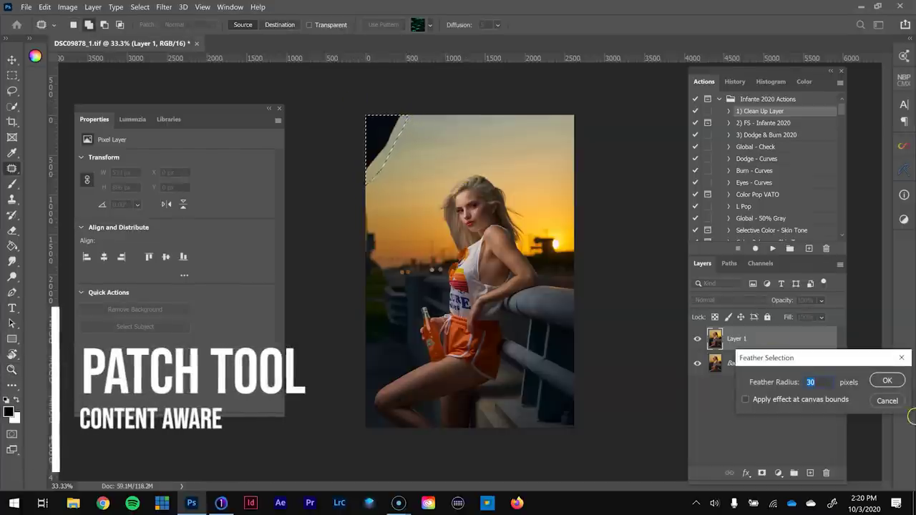
{"action": "left_click", "coordinate": [887, 380]}
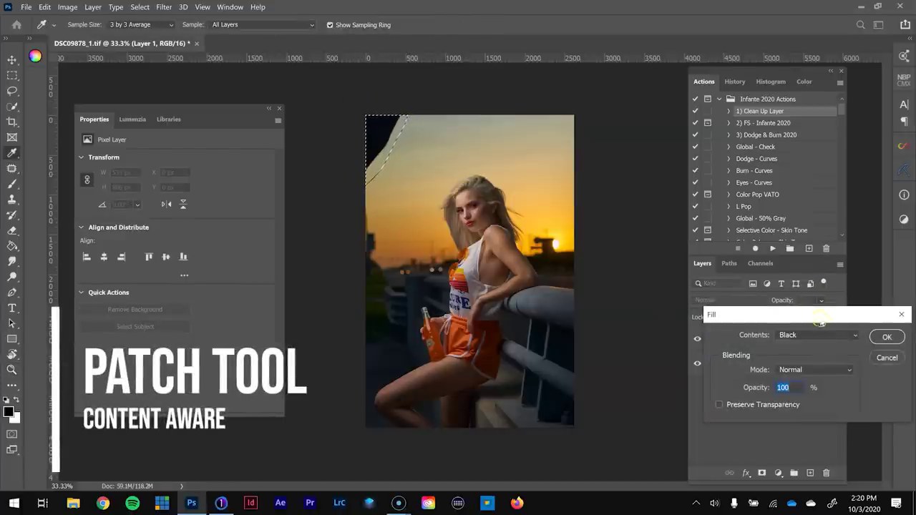
Fill the selected dark corner using Content-Aware with Color Adaptation at 100% opacity, and deselect it.
{"action": "left_click", "coordinate": [848, 334]}
{"action": "left_click", "coordinate": [840, 382]}
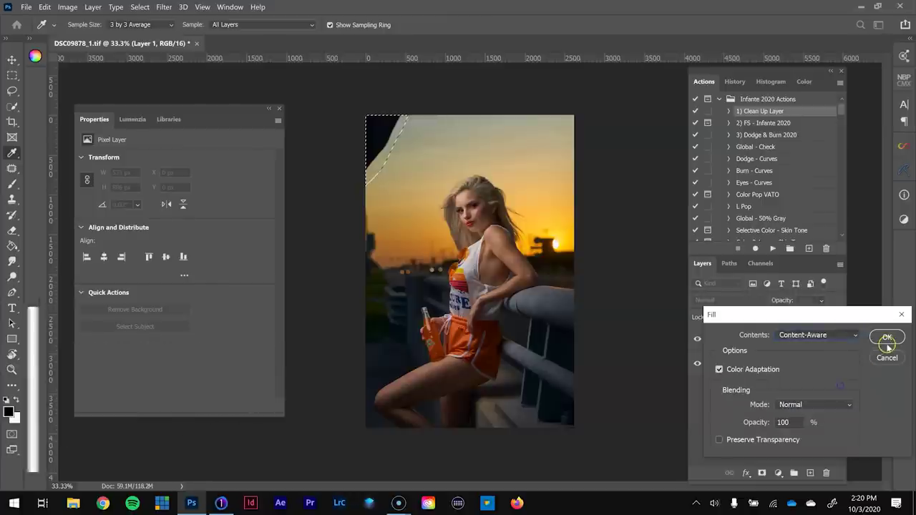
{"action": "left_click", "coordinate": [887, 341]}
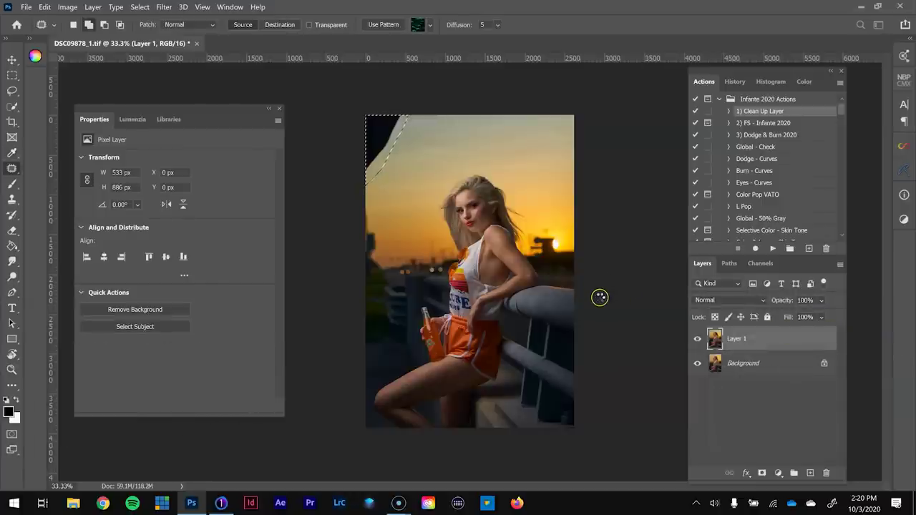
{"action": "left_click", "coordinate": [767, 352]}
{"action": "left_click", "coordinate": [767, 343]}
{"action": "key", "text": "ctrl+d"}
Run the 2) FS - Infante 2020 action and bring the woman's face into the Median filter preview.
{"action": "left_click", "coordinate": [768, 125]}
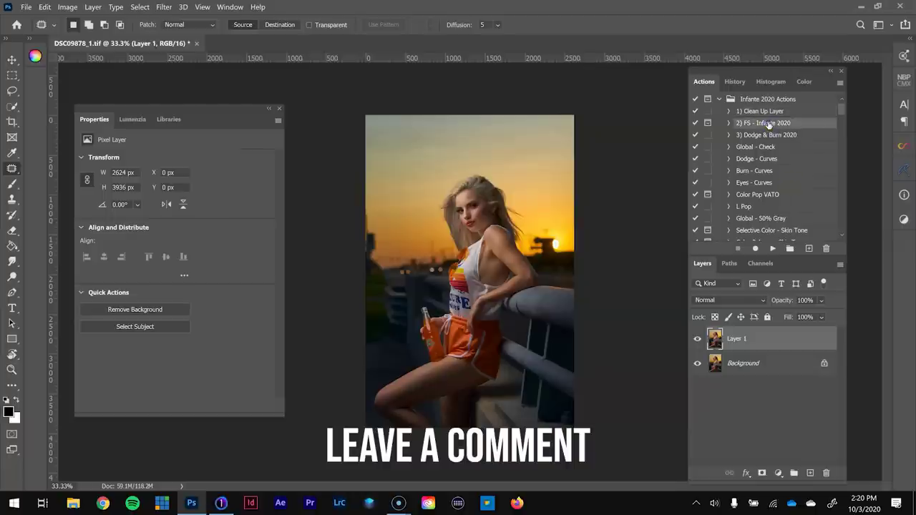
{"action": "left_click", "coordinate": [772, 249]}
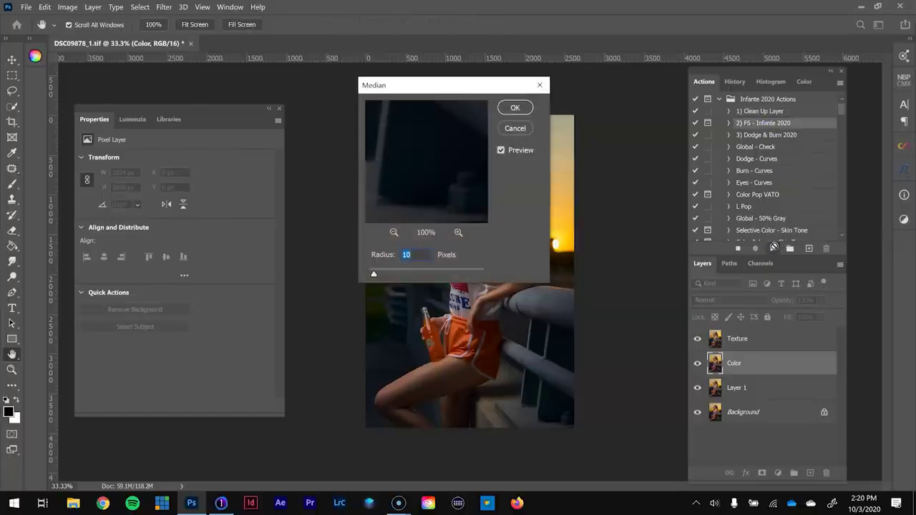
{"action": "left_click", "coordinate": [395, 230]}
{"action": "left_click", "coordinate": [395, 229]}
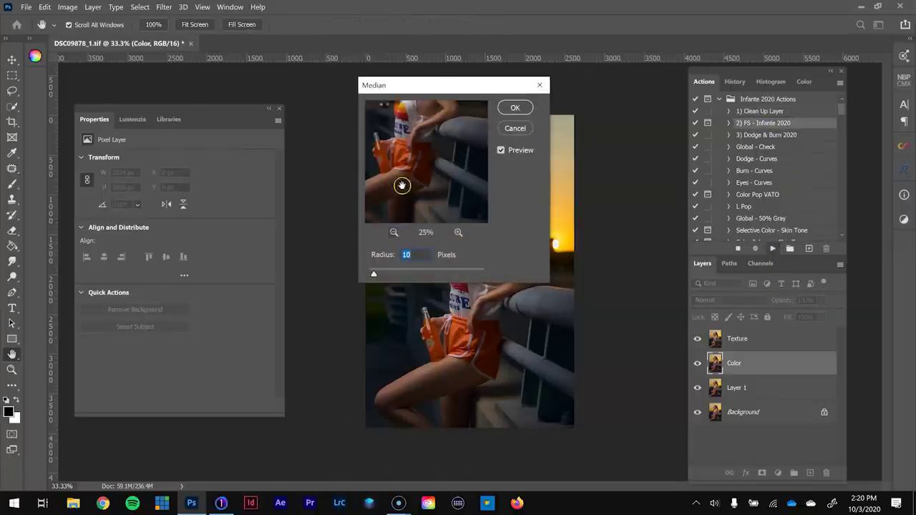
{"action": "left_click", "coordinate": [458, 232]}
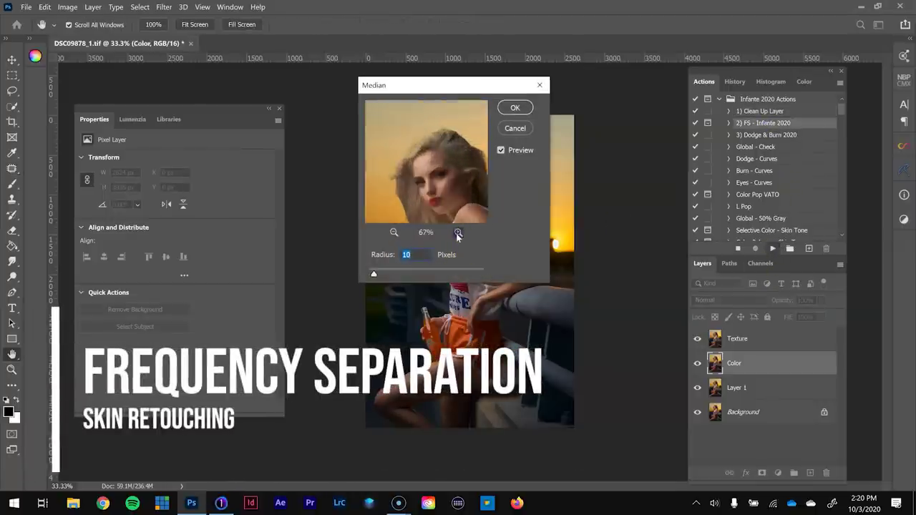
{"action": "left_click", "coordinate": [458, 232]}
{"action": "left_click", "coordinate": [458, 232]}
{"action": "left_click", "coordinate": [458, 232]}
{"action": "left_click", "coordinate": [458, 232]}
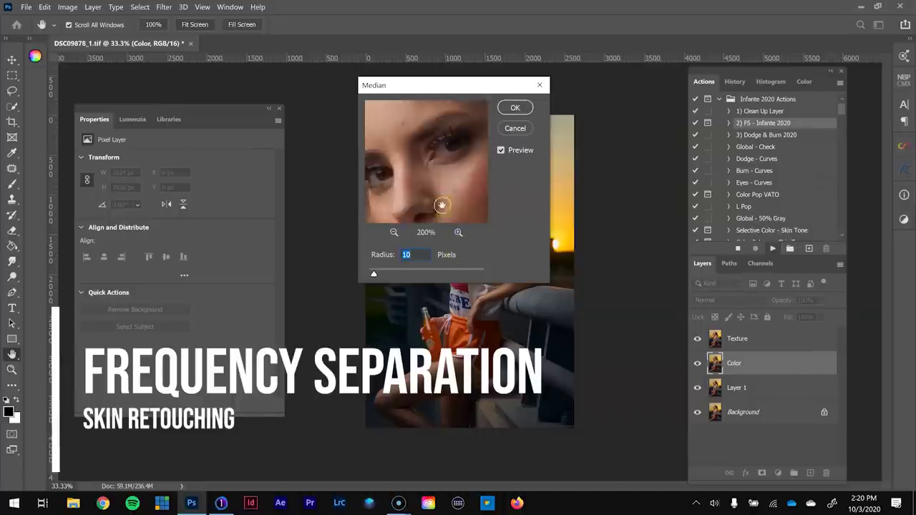
{"action": "left_click_drag", "start_coordinate": [438, 200], "coordinate": [436, 161]}
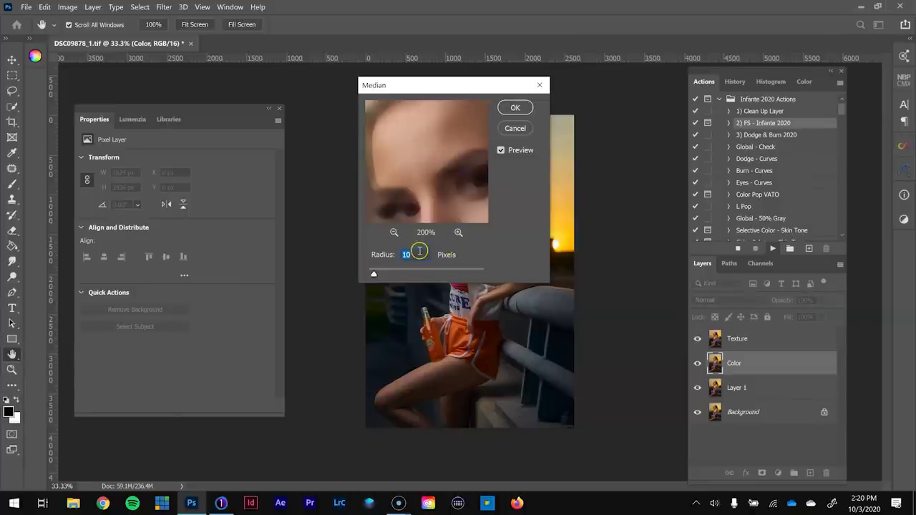
Set the Median radius to 18 pixels, check the smoothing of the skin in the preview, and apply the filter.
{"action": "type", "text": "18"}
{"action": "left_click_drag", "start_coordinate": [437, 218], "coordinate": [394, 110]}
{"action": "left_click", "coordinate": [392, 233]}
{"action": "left_click", "coordinate": [392, 234]}
{"action": "left_click", "coordinate": [392, 233]}
{"action": "left_click_drag", "start_coordinate": [415, 172], "coordinate": [446, 140]}
{"action": "left_click", "coordinate": [513, 107]}
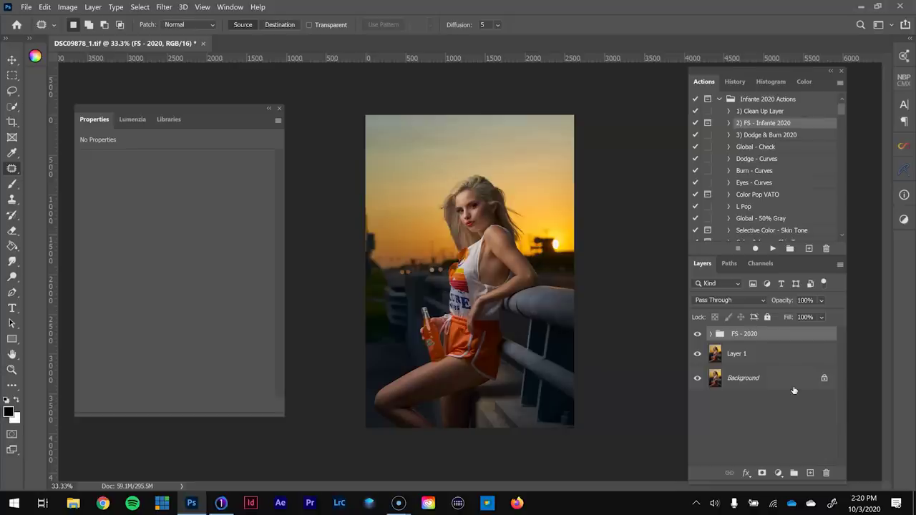
Select the Texture layer in the FS - 2020 group and clean the forehead blemishes with a 20-pixel Clone Stamp.
{"action": "key", "text": "z"}
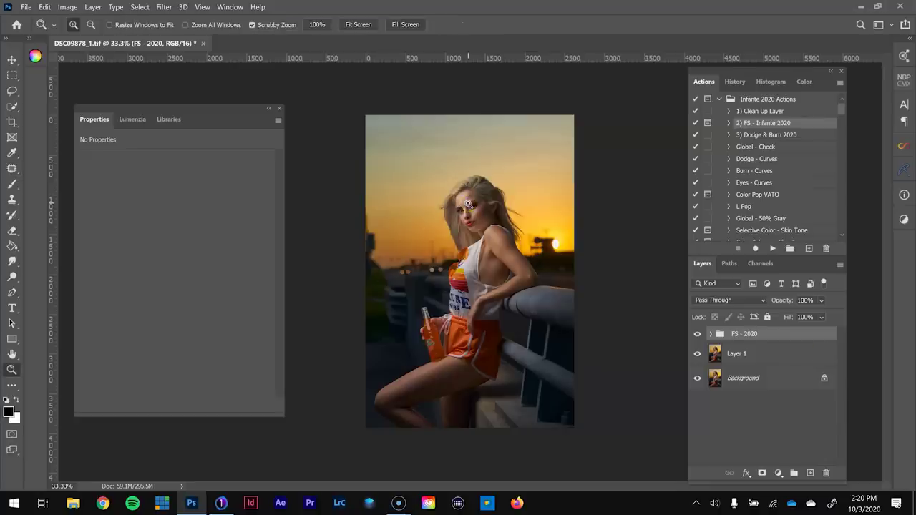
{"action": "left_click", "coordinate": [468, 204]}
{"action": "left_click", "coordinate": [468, 204]}
{"action": "left_click", "coordinate": [513, 329]}
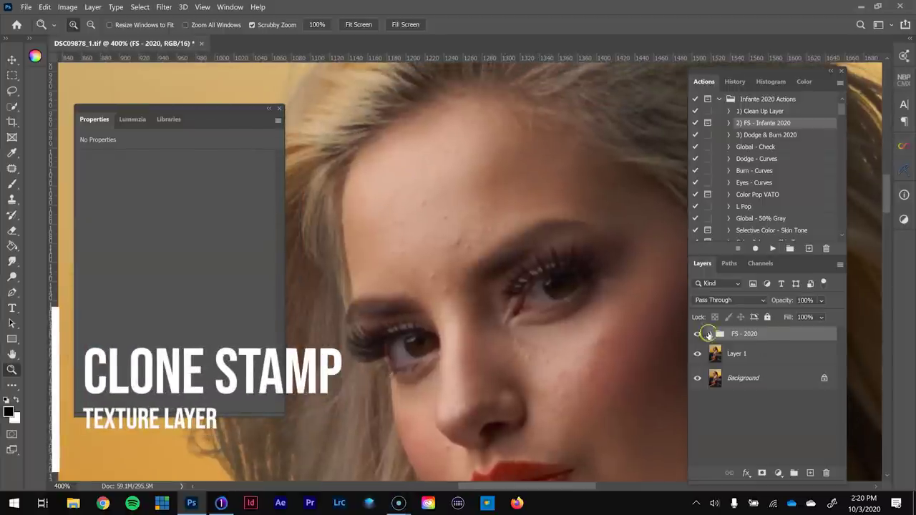
{"action": "left_click", "coordinate": [708, 334]}
{"action": "left_click", "coordinate": [746, 371]}
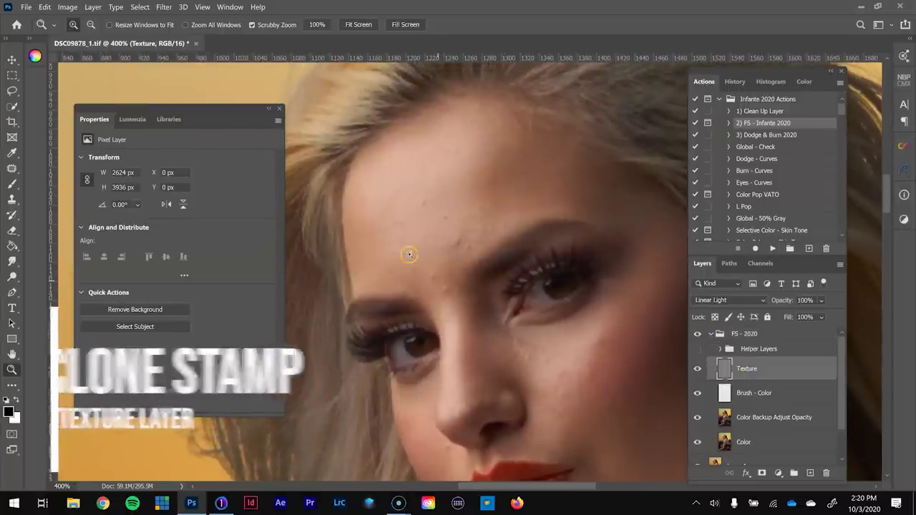
{"action": "key", "text": "s"}
{"action": "key", "text": "bracketleft"}
{"action": "key", "text": "bracketleft"}
{"action": "key", "text": "ctrl+plus"}
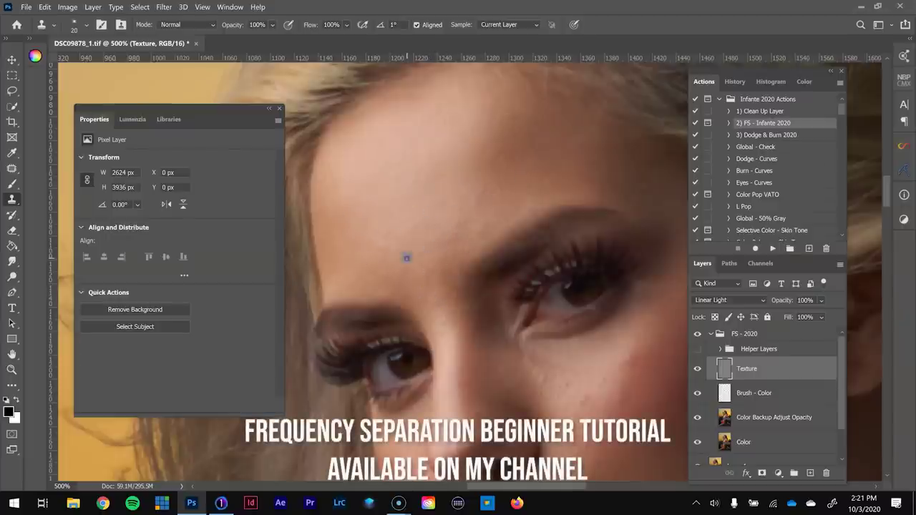
Clone out the remaining skin blemishes on the cheeks, around the nose and mouth, and on the shoulder.
{"action": "scroll", "coordinate": [405, 292], "scroll_direction": "up", "scroll_amount": 1}
{"action": "scroll", "coordinate": [403, 265], "scroll_direction": "down", "scroll_amount": 2}
{"action": "scroll", "coordinate": [415, 268], "scroll_direction": "right", "scroll_amount": 2}
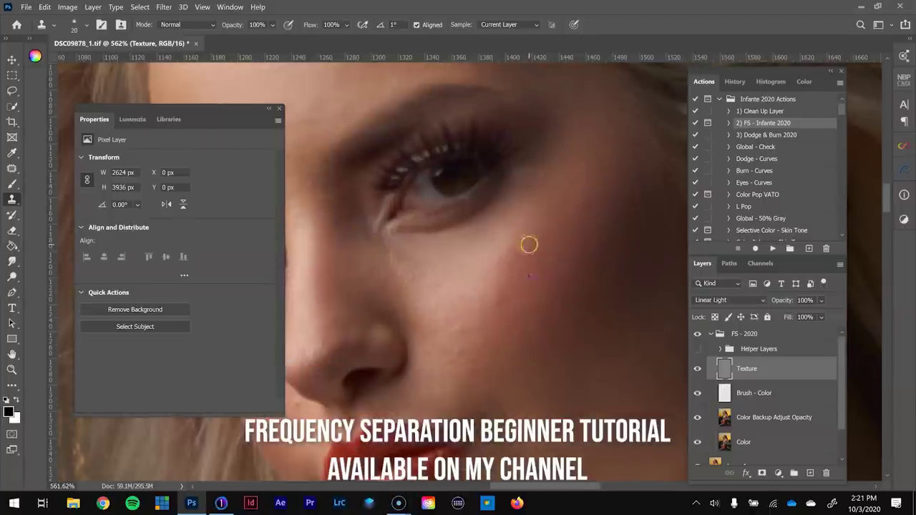
{"action": "left_click_drag", "start_coordinate": [478, 348], "coordinate": [429, 333]}
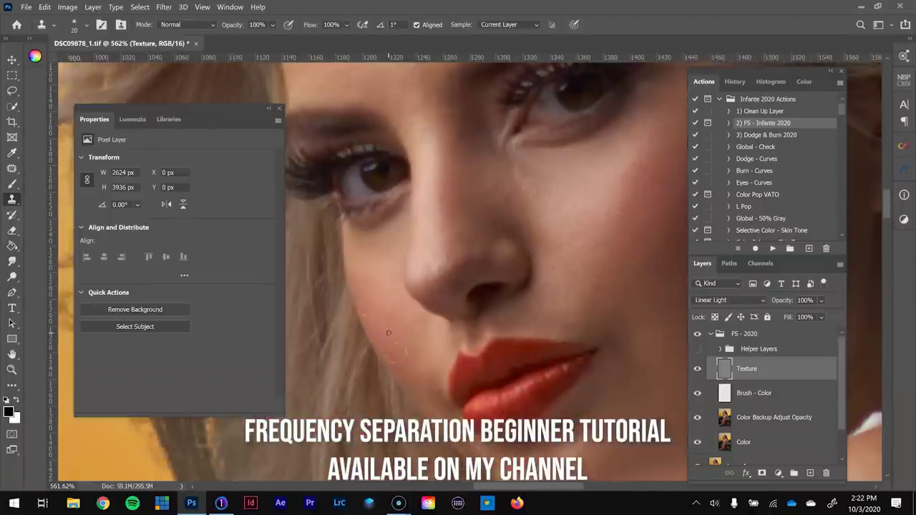
{"action": "scroll", "coordinate": [536, 255], "scroll_direction": "up", "scroll_amount": 3}
{"action": "scroll", "coordinate": [520, 290], "scroll_direction": "down", "scroll_amount": 10}
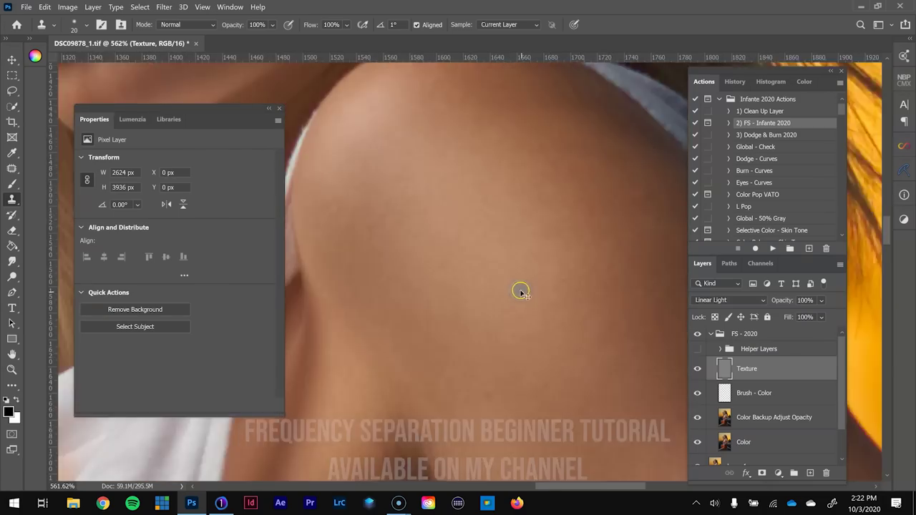
{"action": "scroll", "coordinate": [477, 276], "scroll_direction": "down", "scroll_amount": 3}
{"action": "scroll", "coordinate": [386, 279], "scroll_direction": "down", "scroll_amount": 6}
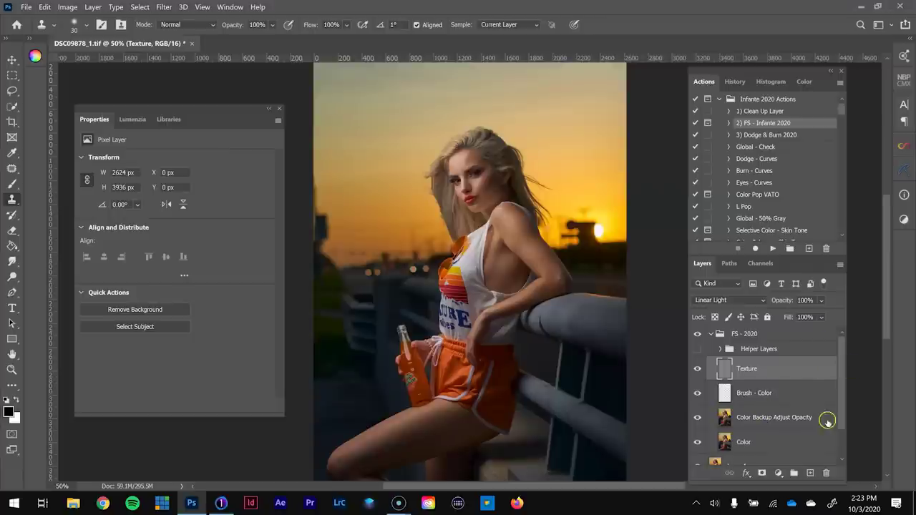
Select the Color Backup Adjust Opacity layer and switch to the Mixer Brush with white as the foreground color.
{"action": "left_click", "coordinate": [773, 417]}
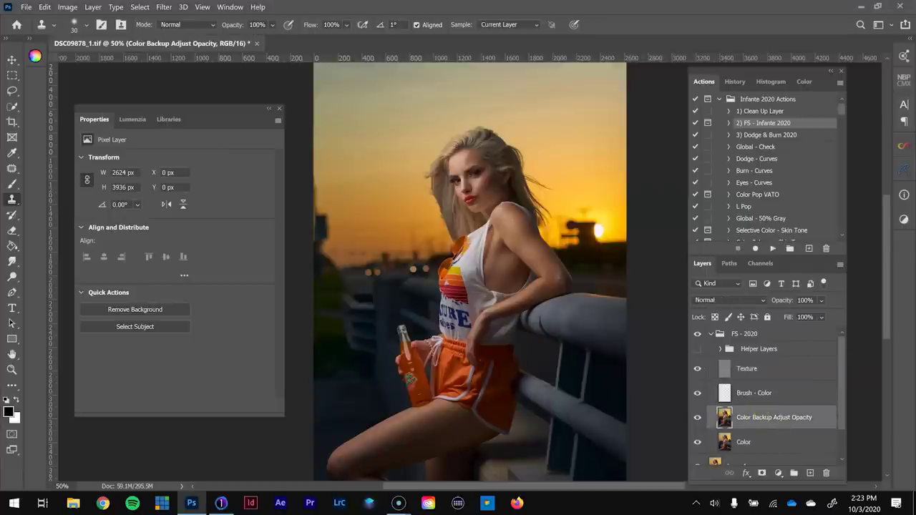
{"action": "left_click_drag", "start_coordinate": [15, 184], "coordinate": [72, 215]}
{"action": "key", "text": "x"}
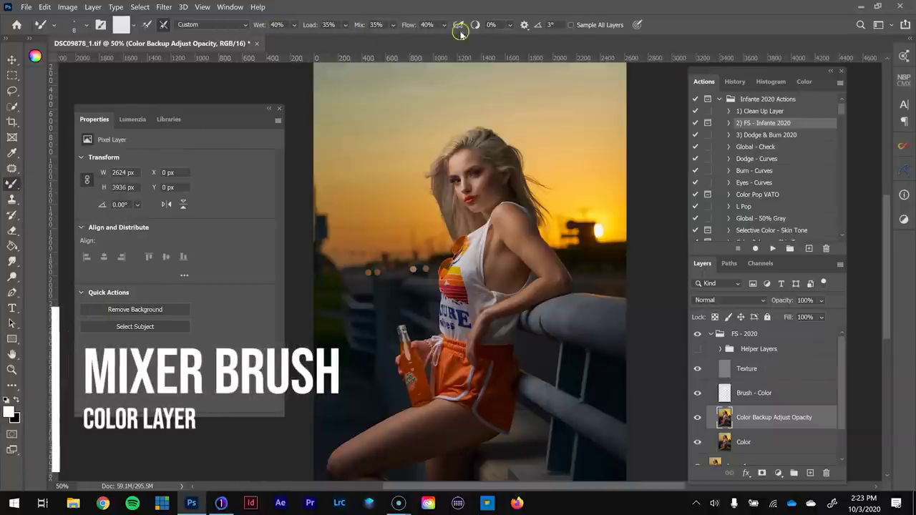
{"action": "key", "text": "z"}
{"action": "left_click", "coordinate": [491, 123]}
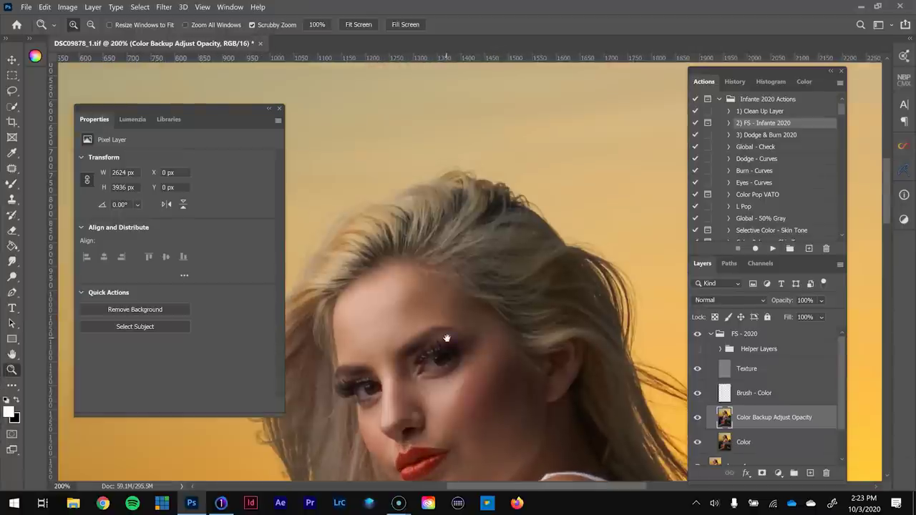
{"action": "left_click_drag", "start_coordinate": [446, 338], "coordinate": [430, 299]}
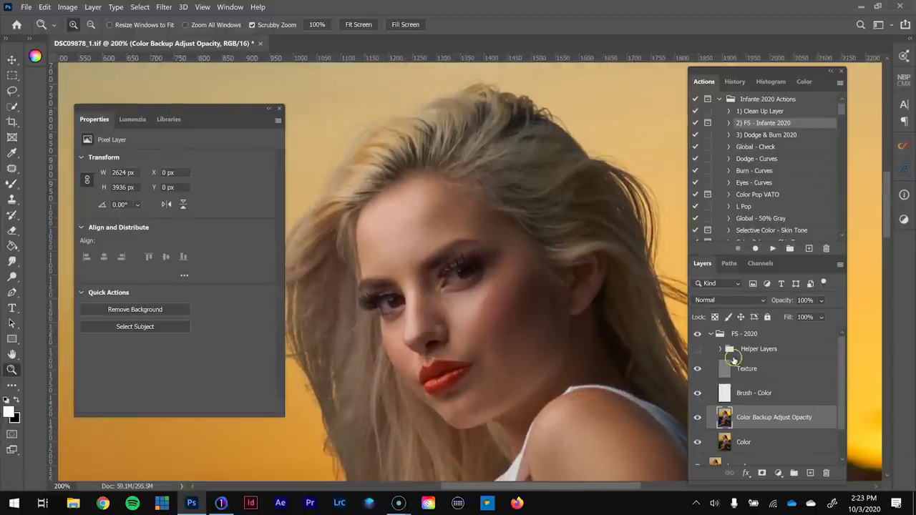
Show and expand the Helper Layers group, and hide the Contrast Helper 1 layer.
{"action": "left_click", "coordinate": [697, 351]}
{"action": "left_click", "coordinate": [721, 349]}
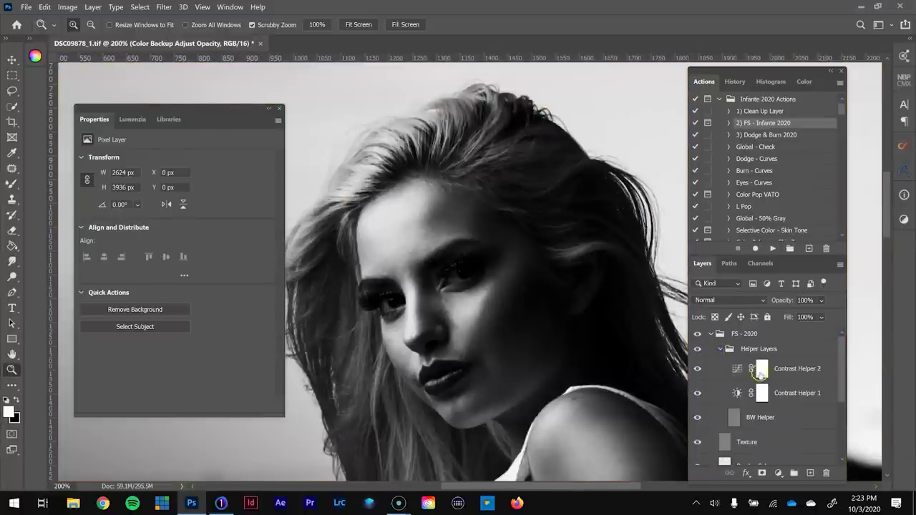
{"action": "left_click", "coordinate": [783, 378]}
{"action": "left_click", "coordinate": [697, 393]}
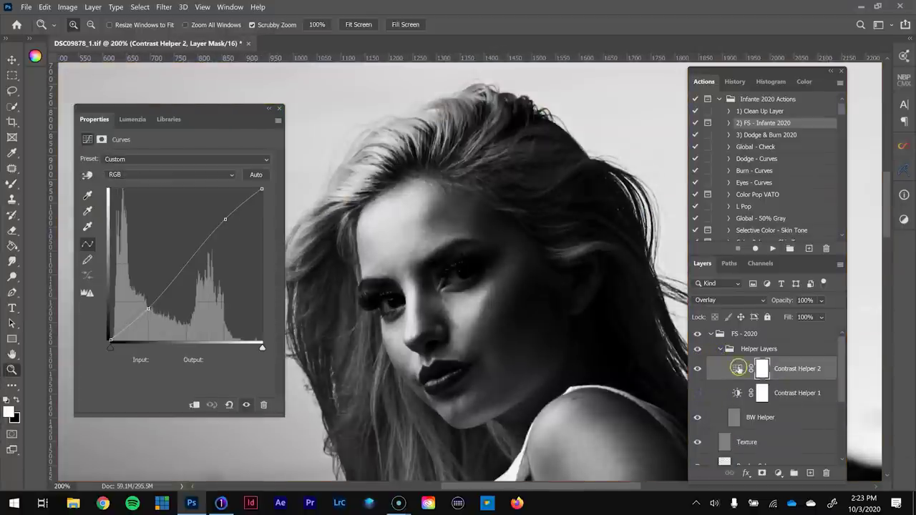
Set Contrast Helper 2 to Multiply and raise its curve in the highlights and shadows, with the shadow point at input 68, output 133.
{"action": "left_click", "coordinate": [739, 297]}
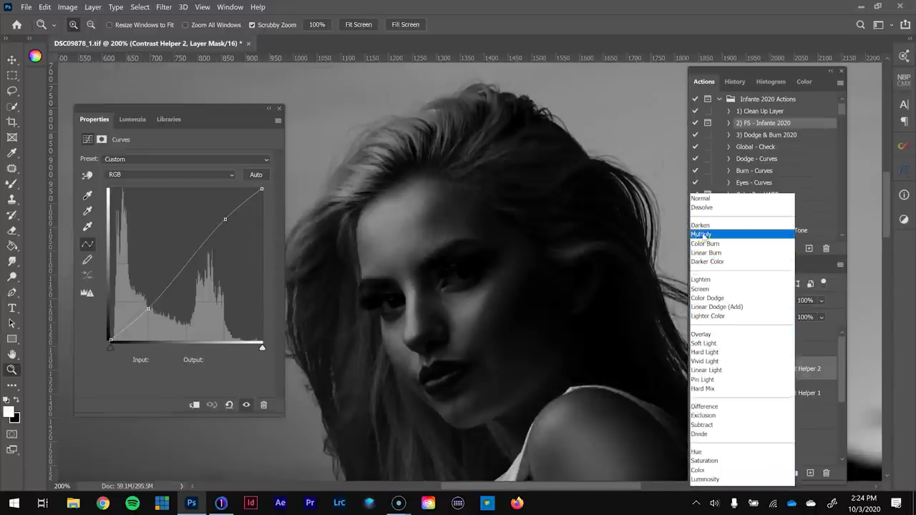
{"action": "left_click", "coordinate": [701, 234]}
{"action": "left_click", "coordinate": [735, 371]}
{"action": "left_click_drag", "start_coordinate": [224, 219], "coordinate": [216, 213]}
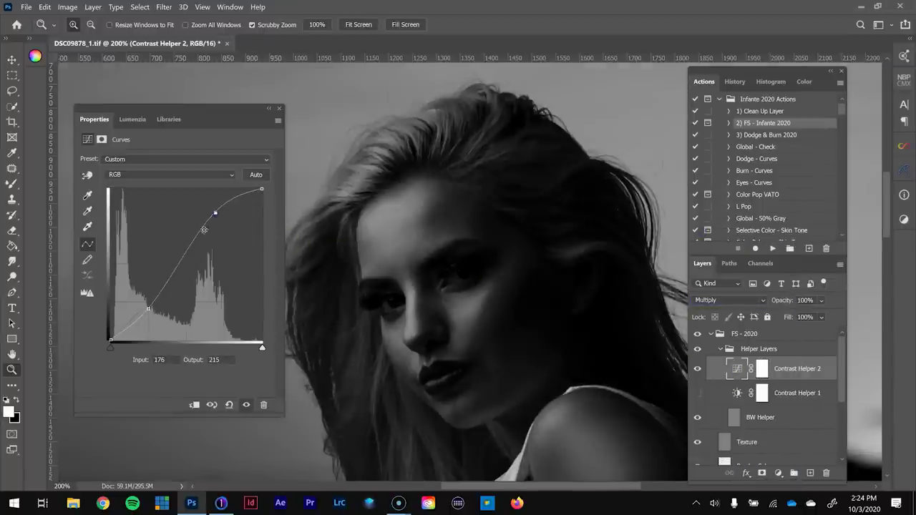
{"action": "left_click_drag", "start_coordinate": [148, 312], "coordinate": [148, 286]}
{"action": "left_click_drag", "start_coordinate": [218, 209], "coordinate": [227, 199]}
{"action": "left_click_drag", "start_coordinate": [147, 287], "coordinate": [150, 262]}
{"action": "mouse_move", "coordinate": [587, 359]}
{"action": "left_mouse_down"}
{"action": "mouse_move", "coordinate": [548, 331]}
{"action": "mouse_move", "coordinate": [605, 364]}
{"action": "left_mouse_up"}
Blend the forehead tones on the Color Backup Adjust Opacity layer with the Mixer Brush, using sizes between 50 and 90 pixels.
{"action": "key", "text": "b"}
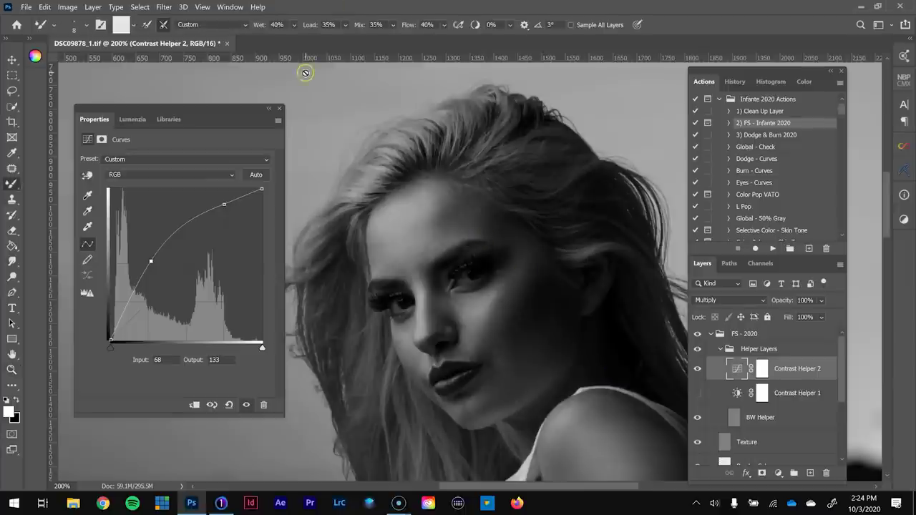
{"action": "left_click", "coordinate": [303, 127]}
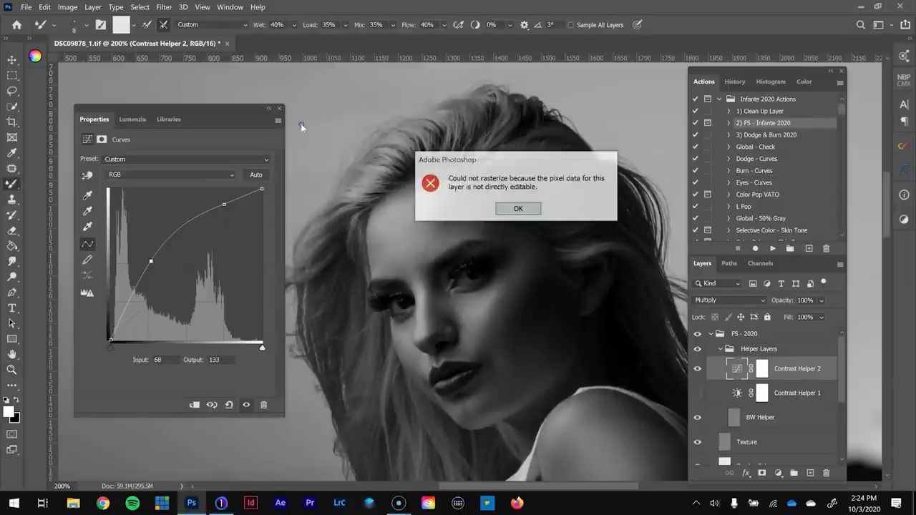
{"action": "left_click", "coordinate": [518, 209]}
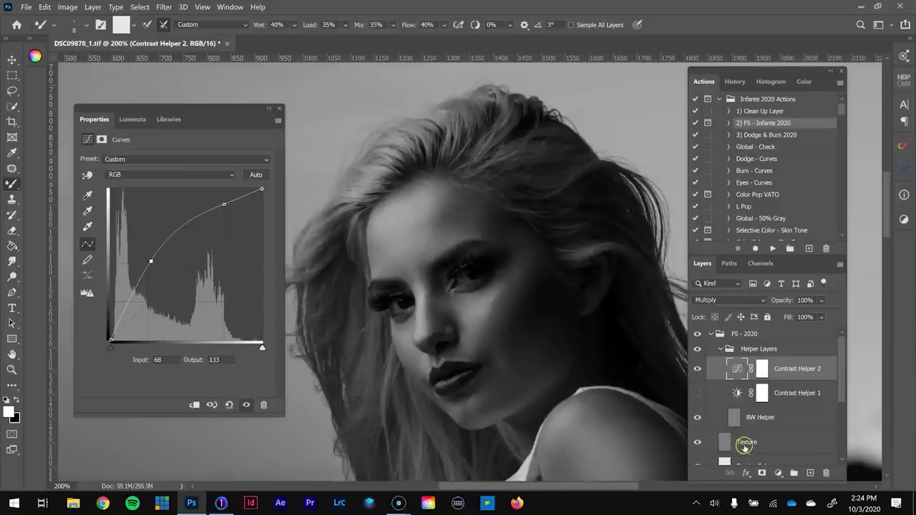
{"action": "scroll", "coordinate": [844, 381], "scroll_direction": "down", "scroll_amount": 3}
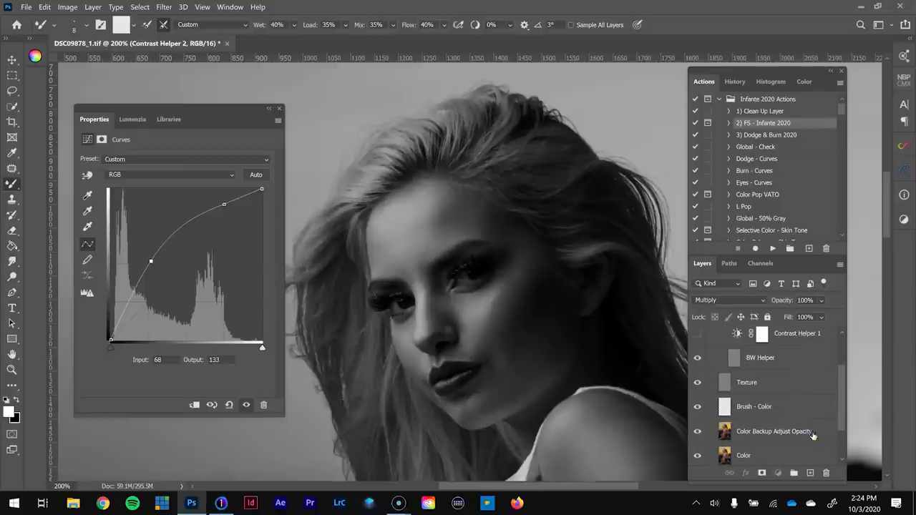
{"action": "left_click", "coordinate": [774, 432]}
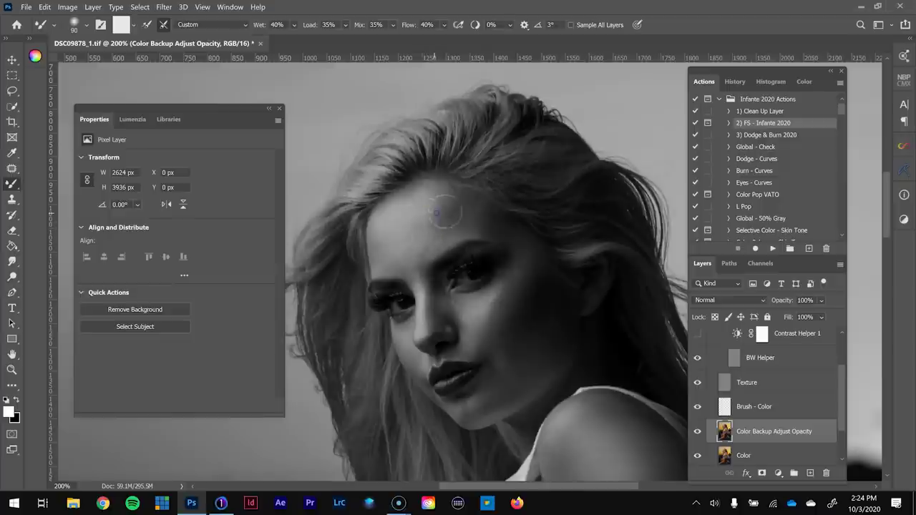
{"action": "key", "text": "bracketright"}
{"action": "key", "text": "bracketright"}
{"action": "key", "text": "bracketleft"}
{"action": "key", "text": "bracketleft"}
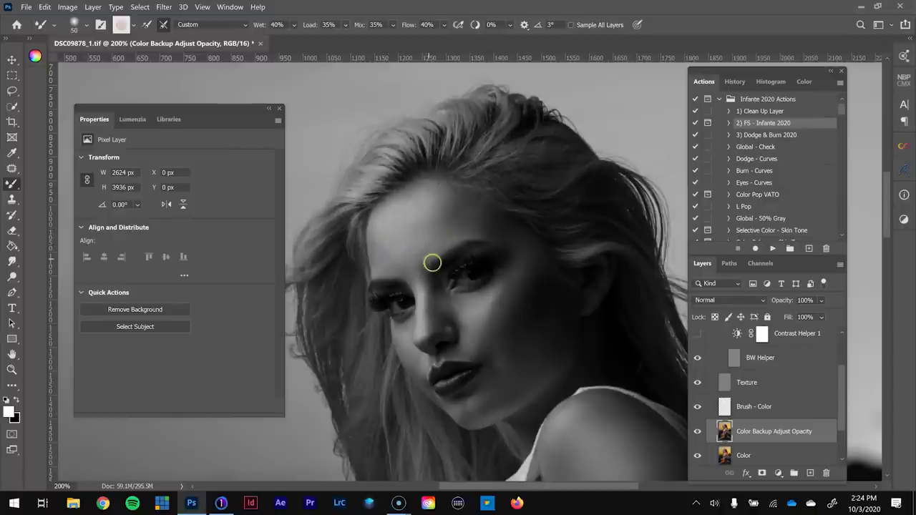
Blend the uneven tones around the eyes, nose and upper cheek with a smaller Mixer Brush.
{"action": "left_click_drag", "start_coordinate": [444, 261], "coordinate": [425, 235]}
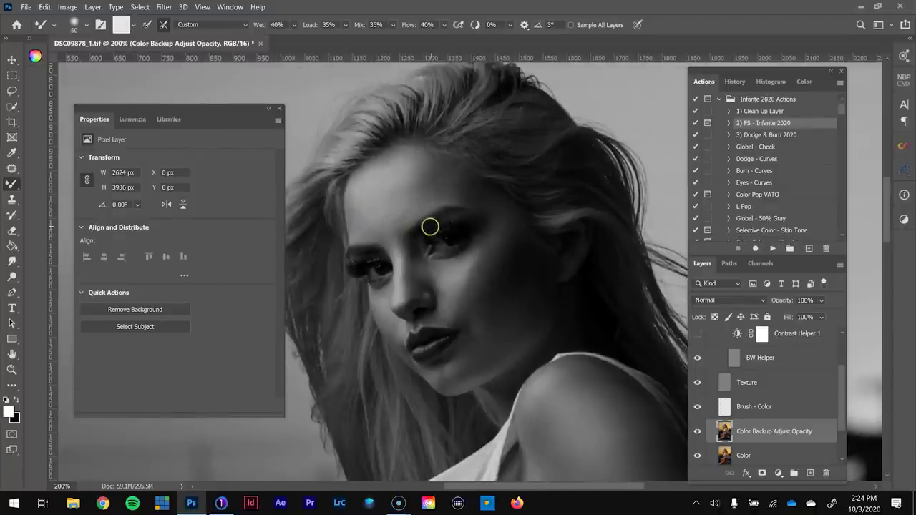
{"action": "scroll", "coordinate": [443, 248], "scroll_direction": "up", "scroll_amount": 3}
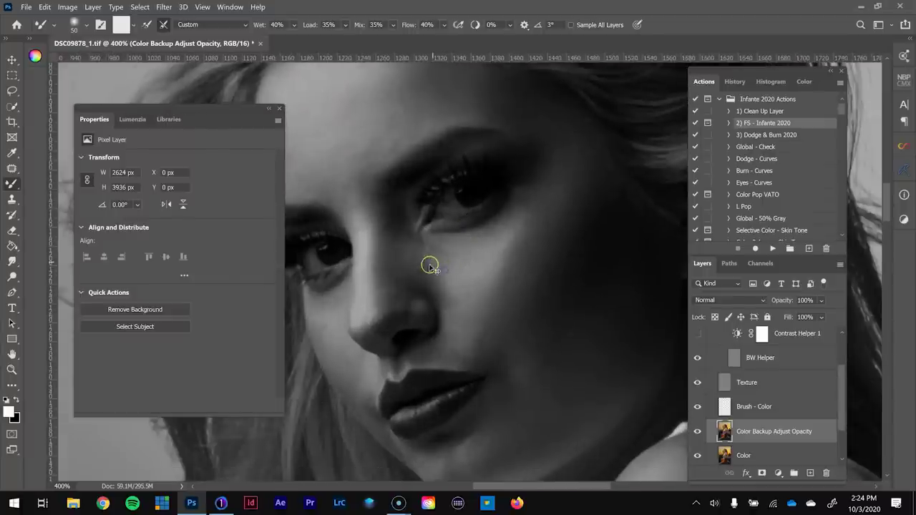
{"action": "scroll", "coordinate": [438, 286], "scroll_direction": "up", "scroll_amount": 1}
{"action": "key", "text": "bracketleft"}
{"action": "key", "text": "bracketleft"}
{"action": "key", "text": "bracketleft"}
Smooth the tonal transitions on the cheek, shoulder and thigh, enlarging the Mixer Brush up to 150 pixels.
{"action": "scroll", "coordinate": [414, 299], "scroll_direction": "down", "scroll_amount": 3}
{"action": "key", "text": "bracketright"}
{"action": "key", "text": "bracketright"}
{"action": "key", "text": "bracketright"}
{"action": "key", "text": "bracketright"}
{"action": "key", "text": "bracketright"}
{"action": "key", "text": "bracketright"}
{"action": "key", "text": "bracketright"}
{"action": "scroll", "coordinate": [665, 384], "scroll_direction": "down", "scroll_amount": 5}
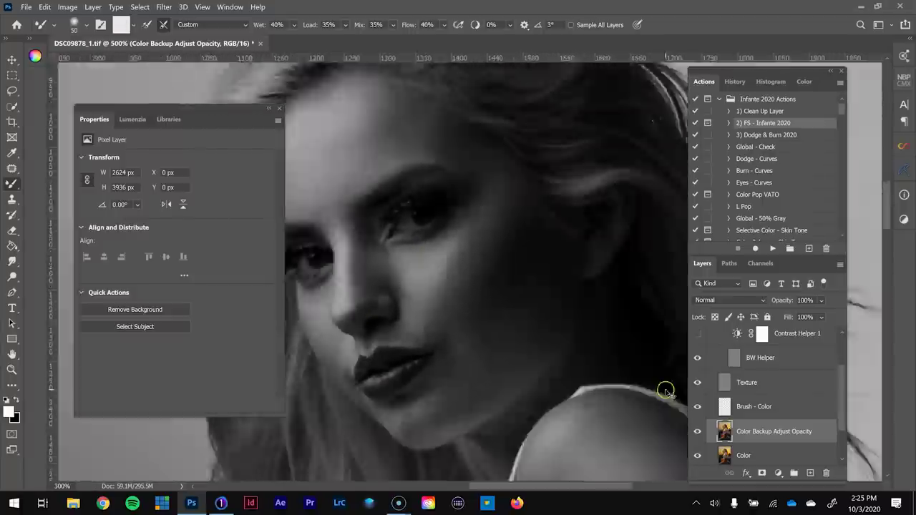
{"action": "key", "text": "bracketright"}
{"action": "scroll", "coordinate": [537, 360], "scroll_direction": "down", "scroll_amount": 6}
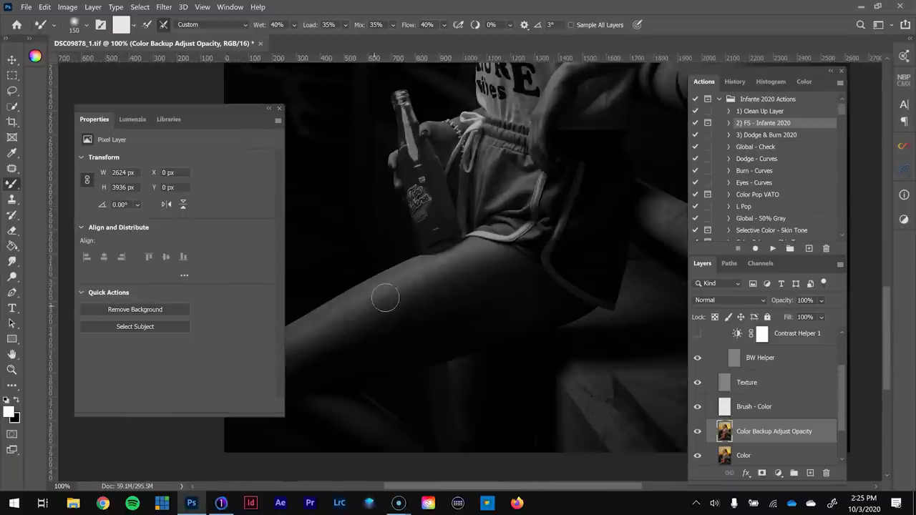
Hide the Helper Layers group and blend the remaining skin tones in color with the Mixer Brush at 80 to 150 pixels.
{"action": "scroll", "coordinate": [385, 299], "scroll_direction": "down", "scroll_amount": 2}
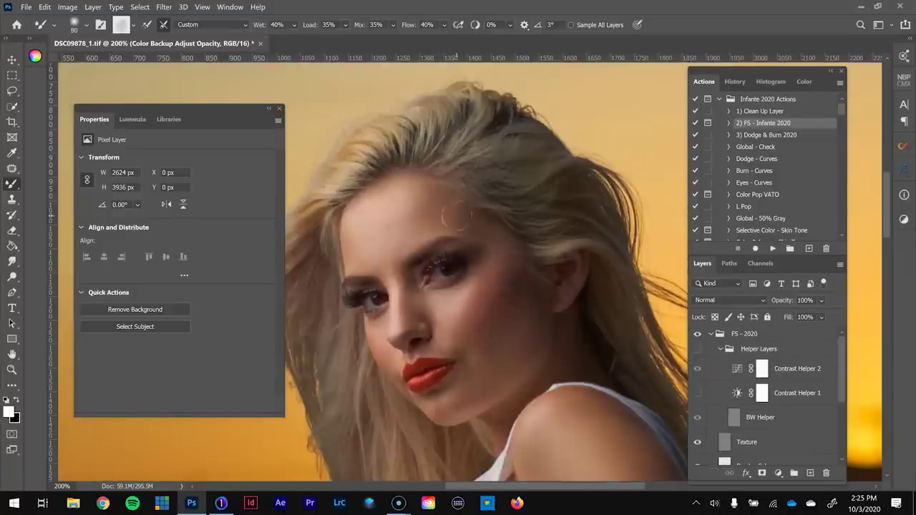
{"action": "key", "text": "bracketright"}
{"action": "scroll", "coordinate": [453, 214], "scroll_direction": "down", "scroll_amount": 5}
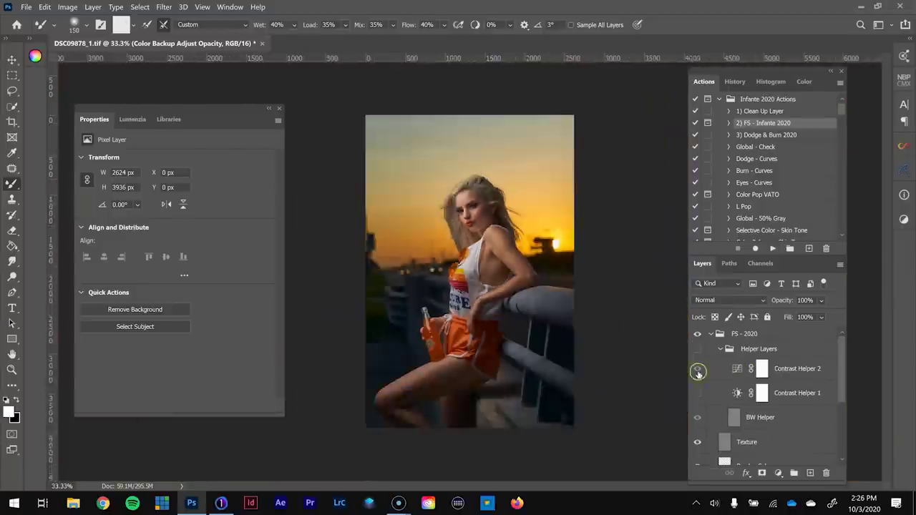
Compare the portrait with and without the FS - 2020 group at 100% zoom around the face.
{"action": "scroll", "coordinate": [473, 208], "scroll_direction": "up", "scroll_amount": 4}
{"action": "scroll", "coordinate": [491, 198], "scroll_direction": "down", "scroll_amount": 3}
{"action": "key", "text": "z"}
{"action": "left_click", "coordinate": [483, 288]}
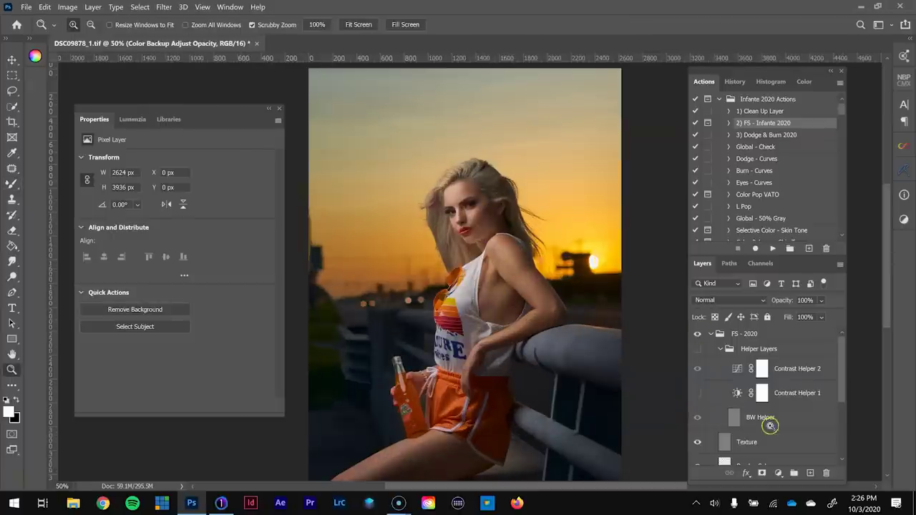
{"action": "left_click_drag", "start_coordinate": [415, 223], "coordinate": [544, 242]}
{"action": "left_click", "coordinate": [466, 223]}
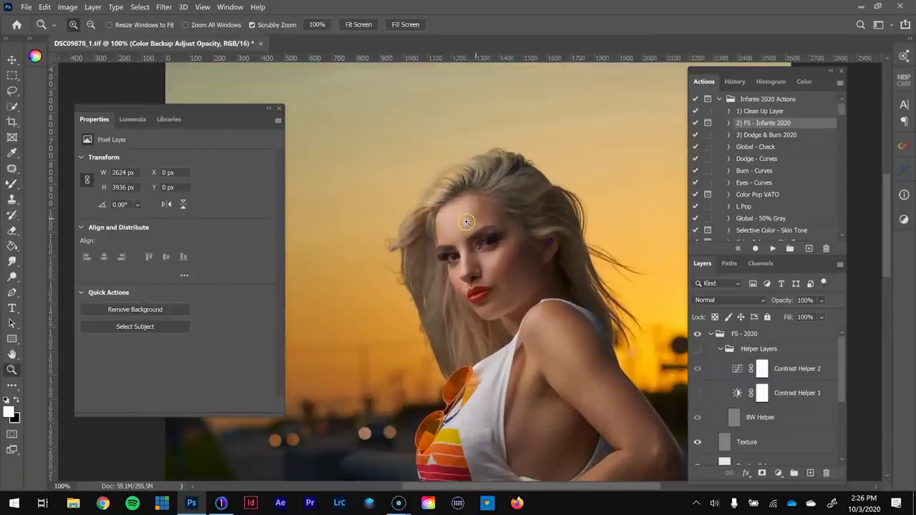
{"action": "left_click", "coordinate": [698, 334]}
{"action": "left_click", "coordinate": [698, 334]}
{"action": "left_click", "coordinate": [697, 334]}
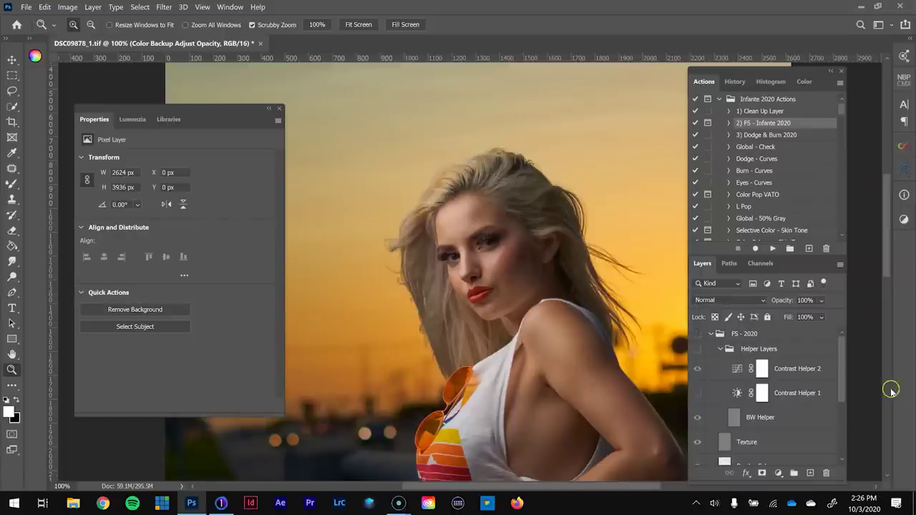
Collapse the FS - 2020 group and run the 3) Dodge & Burn 2020 action with the whole image in view.
{"action": "left_click", "coordinate": [711, 335]}
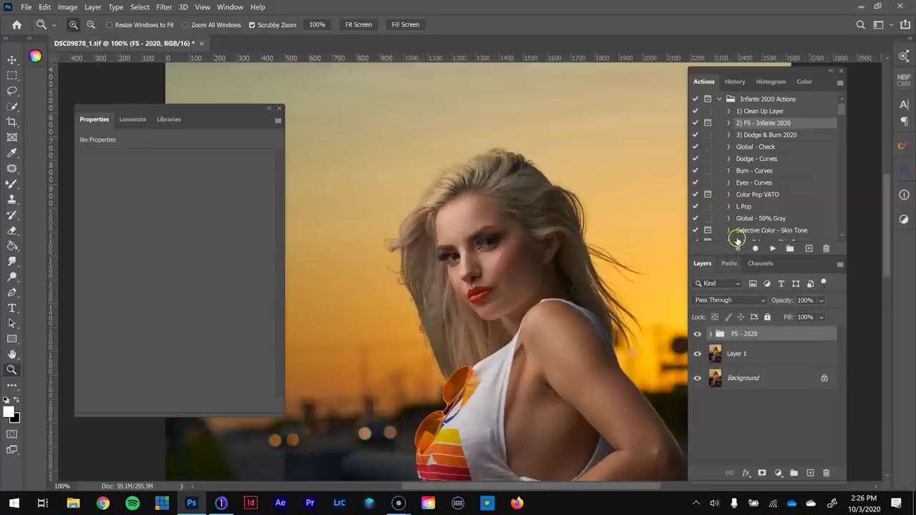
{"action": "key", "text": "ctrl+0"}
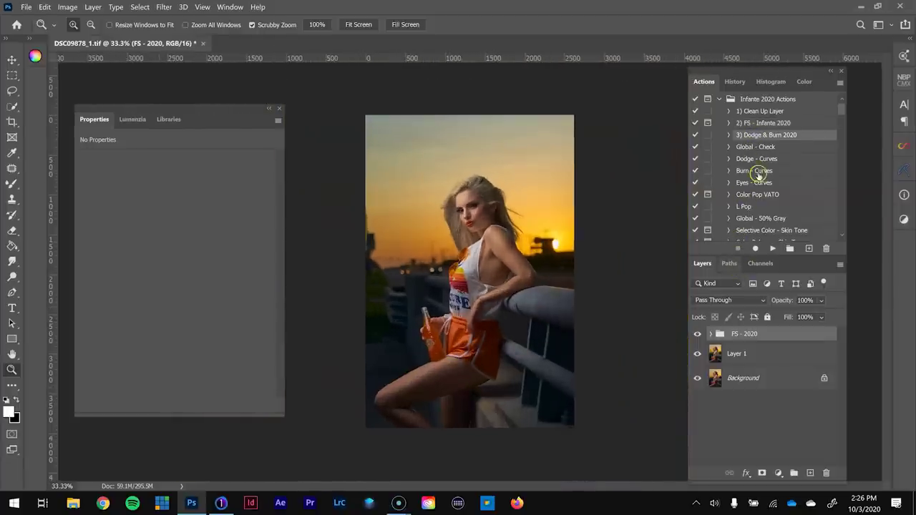
{"action": "left_click", "coordinate": [771, 248]}
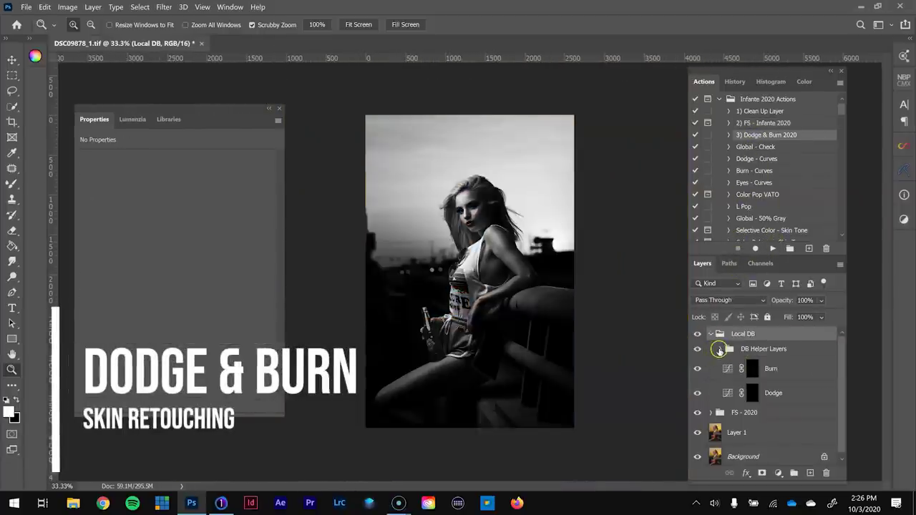
Set the Contrast DB helper layer to Multiply and brighten its curve, raising the highlight point to input 190, output 226.
{"action": "left_click", "coordinate": [720, 350]}
{"action": "left_click", "coordinate": [736, 371]}
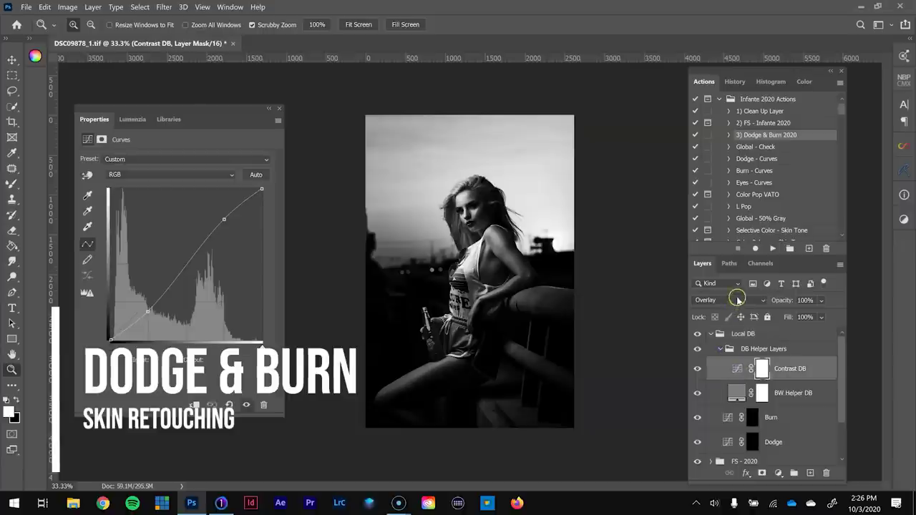
{"action": "left_click", "coordinate": [728, 299]}
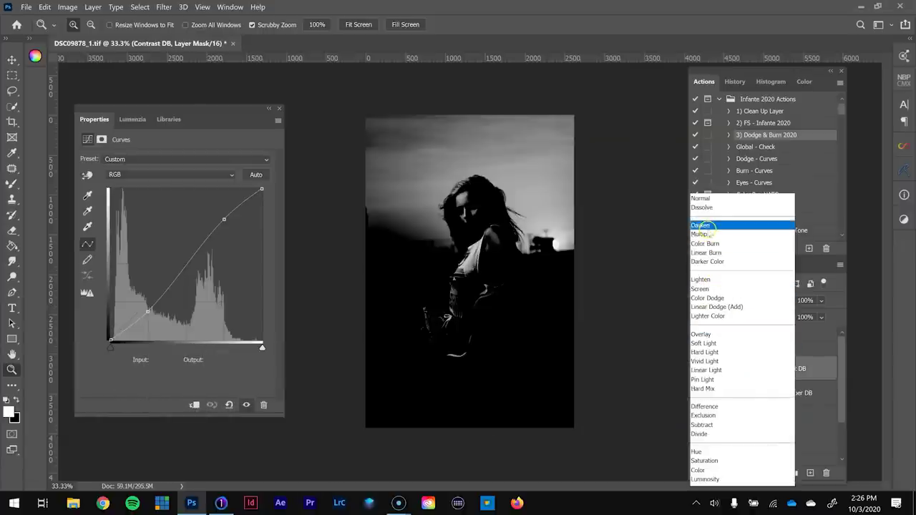
{"action": "left_click", "coordinate": [701, 234]}
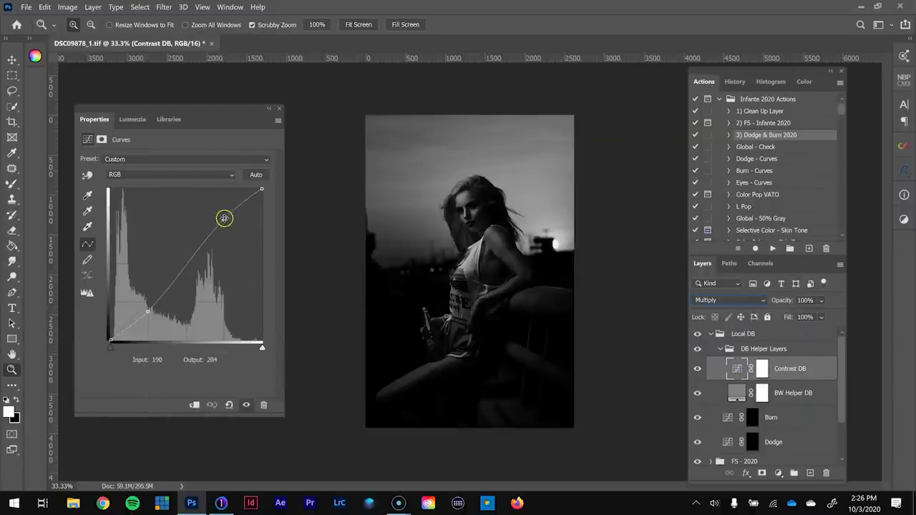
{"action": "left_click_drag", "start_coordinate": [224, 217], "coordinate": [217, 209]}
{"action": "left_click_drag", "start_coordinate": [147, 312], "coordinate": [148, 279]}
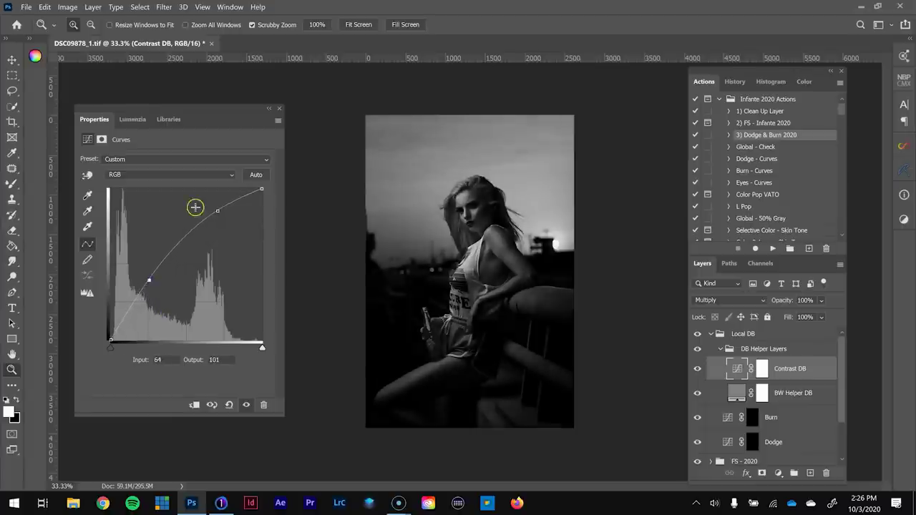
{"action": "left_click_drag", "start_coordinate": [147, 279], "coordinate": [146, 274]}
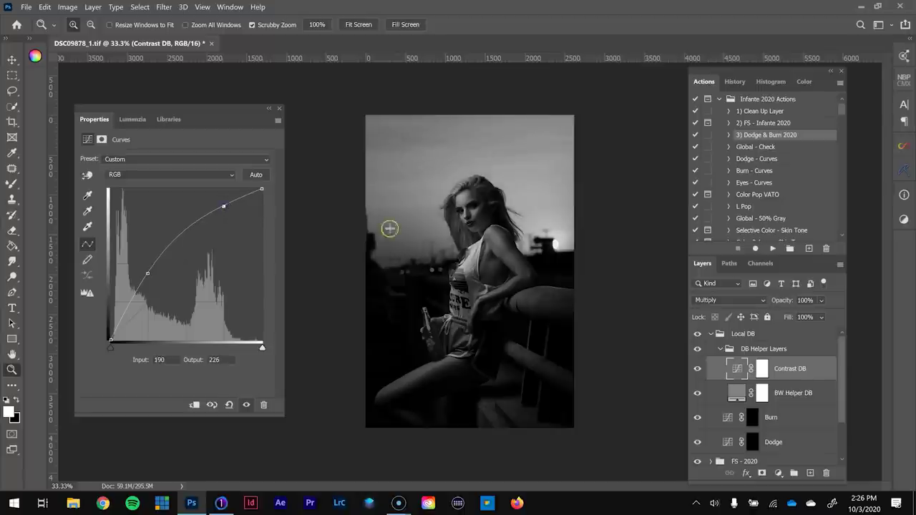
Collapse the DB Helper Layers group, select the Dodge layer mask and activate the Brush tool, checking its brush preset.
{"action": "left_click", "coordinate": [737, 334]}
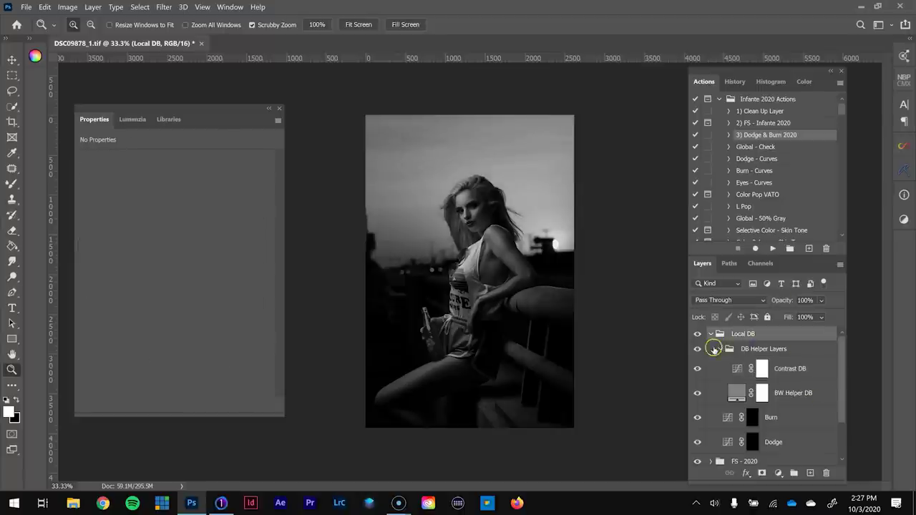
{"action": "left_click", "coordinate": [721, 348]}
{"action": "left_click", "coordinate": [748, 394]}
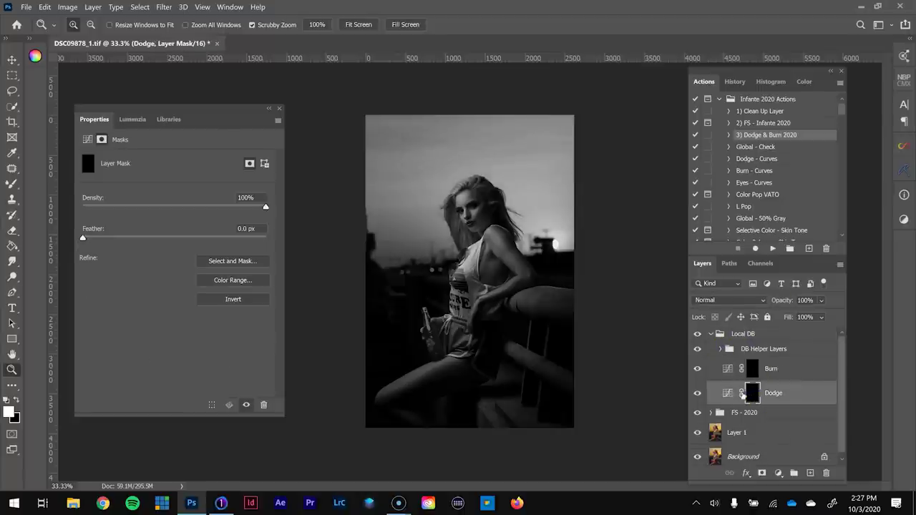
{"action": "left_click", "coordinate": [8, 184]}
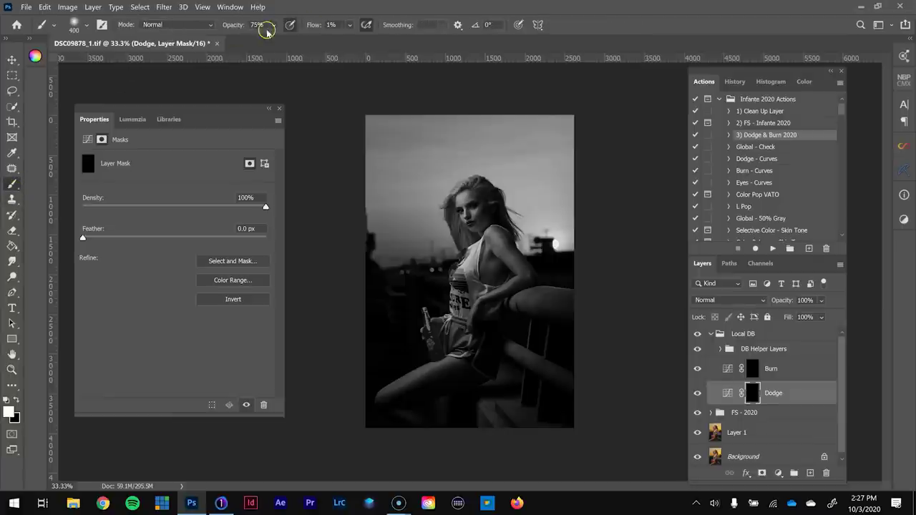
{"action": "left_click", "coordinate": [85, 26]}
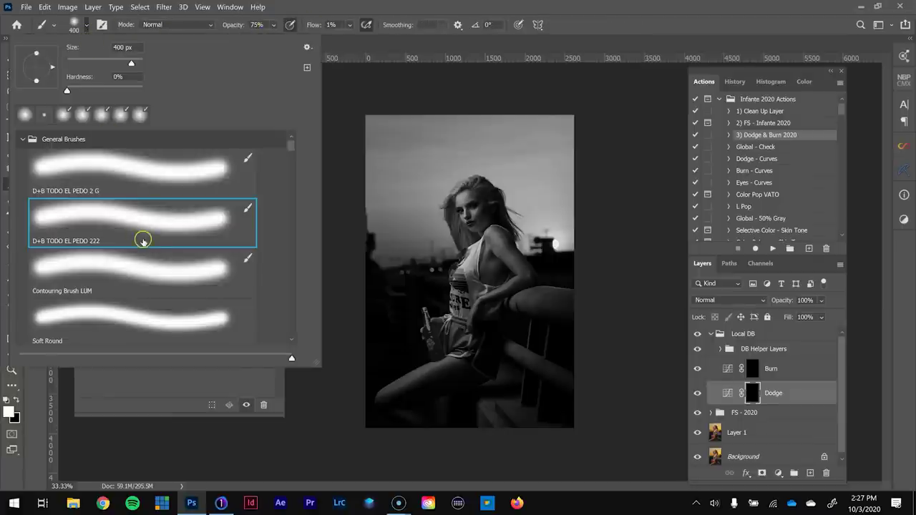
{"action": "key", "text": "Escape"}
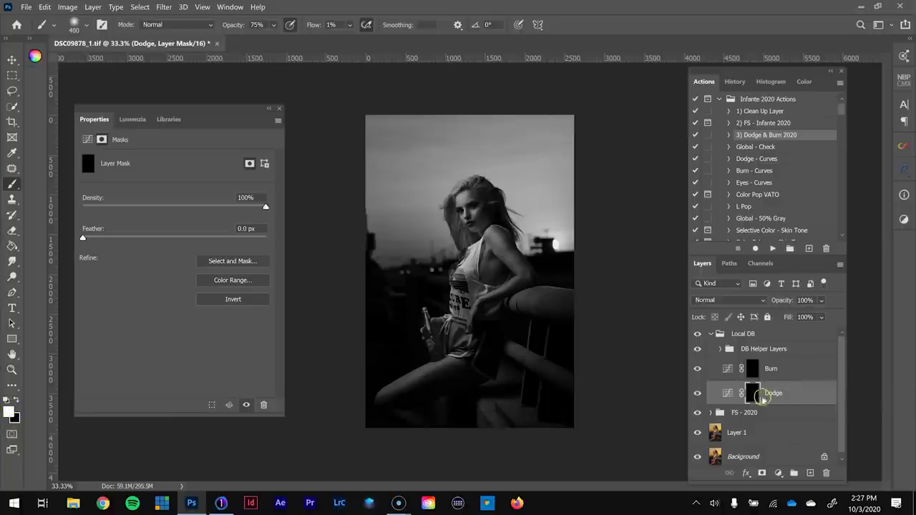
Reshape the Contrast DB curve into a steeper S-curve for inspecting the face, with the shadow point at input 82, output 71.
{"action": "key", "text": "z"}
{"action": "left_click_drag", "start_coordinate": [474, 193], "coordinate": [553, 264]}
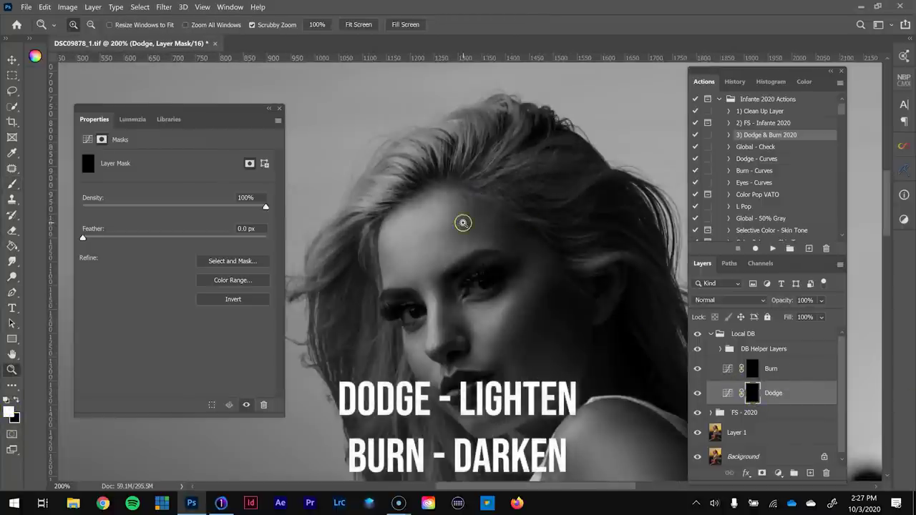
{"action": "left_click", "coordinate": [463, 223]}
{"action": "left_click", "coordinate": [410, 282]}
{"action": "left_click_drag", "start_coordinate": [470, 307], "coordinate": [467, 269]}
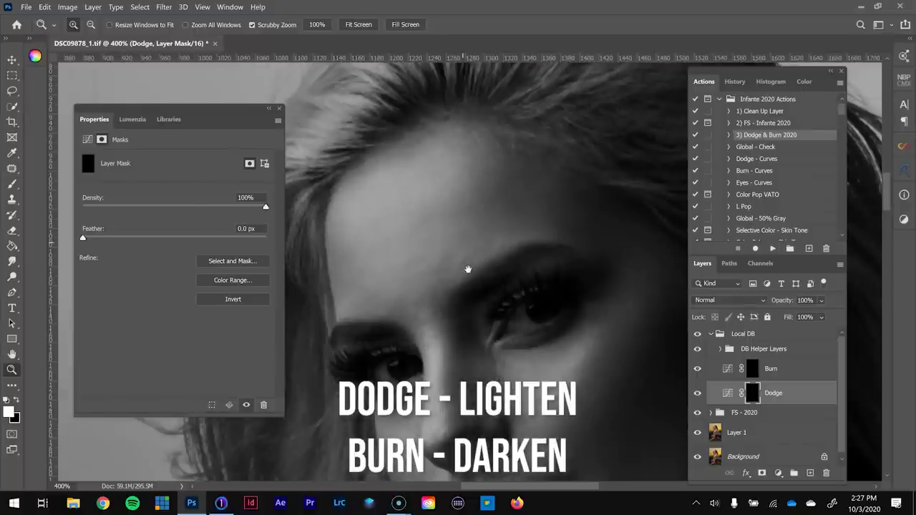
{"action": "left_click", "coordinate": [720, 348]}
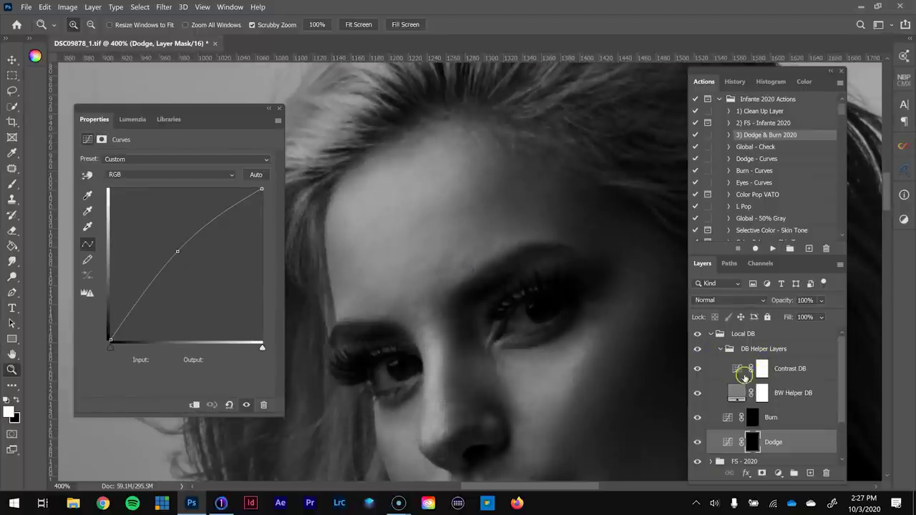
{"action": "left_click", "coordinate": [733, 372]}
{"action": "left_click_drag", "start_coordinate": [147, 273], "coordinate": [156, 296]}
{"action": "left_click_drag", "start_coordinate": [194, 231], "coordinate": [209, 212]}
{"action": "left_click_drag", "start_coordinate": [155, 290], "coordinate": [159, 297]}
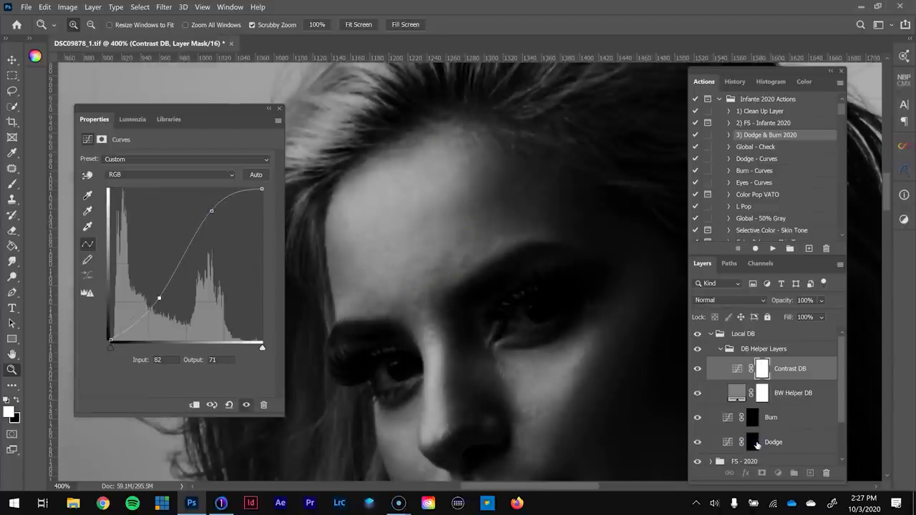
Lighten the dark patches on the forehead by painting on the Dodge mask with a brush between 10 and 20 pixels.
{"action": "left_click", "coordinate": [752, 442]}
{"action": "key", "text": "b"}
{"action": "mouse_move", "coordinate": [450, 276]}
{"action": "left_mouse_down"}
{"action": "mouse_move", "coordinate": [475, 272]}
{"action": "mouse_move", "coordinate": [417, 255]}
{"action": "left_mouse_up"}
{"action": "key", "text": "bracketleft"}
{"action": "key", "text": "bracketleft"}
{"action": "key", "text": "bracketleft"}
{"action": "key", "text": "bracketleft"}
{"action": "key", "text": "bracketleft"}
{"action": "key", "text": "bracketleft"}
{"action": "key", "text": "bracketleft"}
{"action": "key", "text": "bracketleft"}
{"action": "key", "text": "bracketleft"}
{"action": "key", "text": "bracketleft"}
{"action": "key", "text": "bracketleft"}
{"action": "key", "text": "bracketleft"}
{"action": "key", "text": "bracketleft"}
{"action": "key", "text": "bracketleft"}
{"action": "key", "text": "bracketleft"}
{"action": "key", "text": "bracketleft"}
{"action": "key", "text": "bracketleft"}
{"action": "key", "text": "bracketleft"}
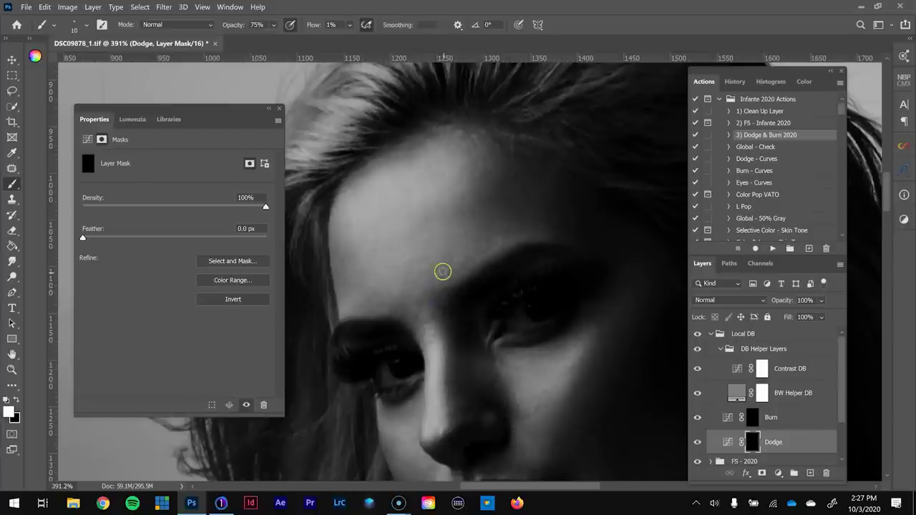
{"action": "key", "text": "bracketright"}
{"action": "key", "text": "bracketright"}
{"action": "key", "text": "bracketright"}
{"action": "key", "text": "bracketright"}
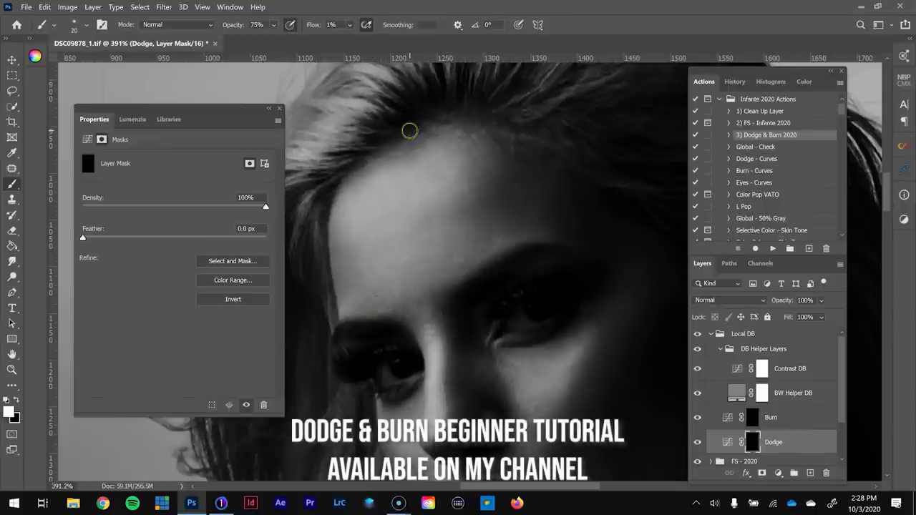
{"action": "left_click", "coordinate": [792, 503]}
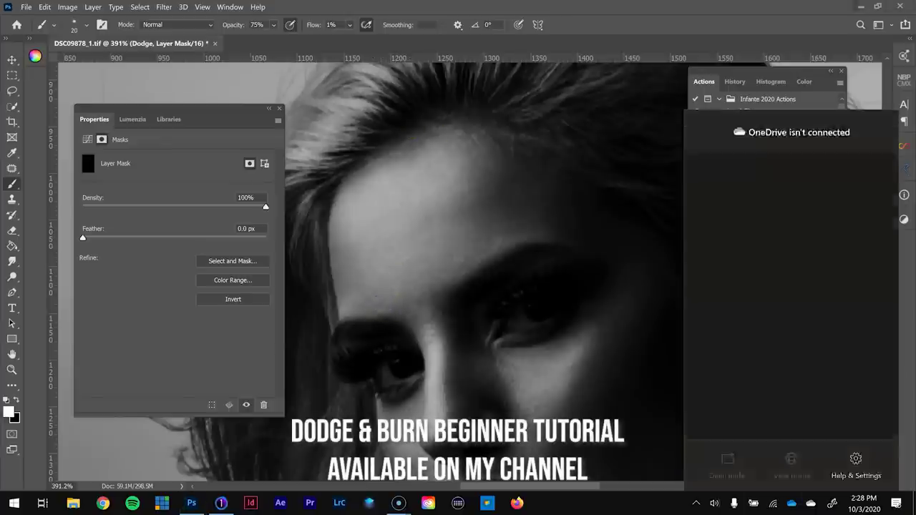
{"action": "left_click", "coordinate": [803, 20]}
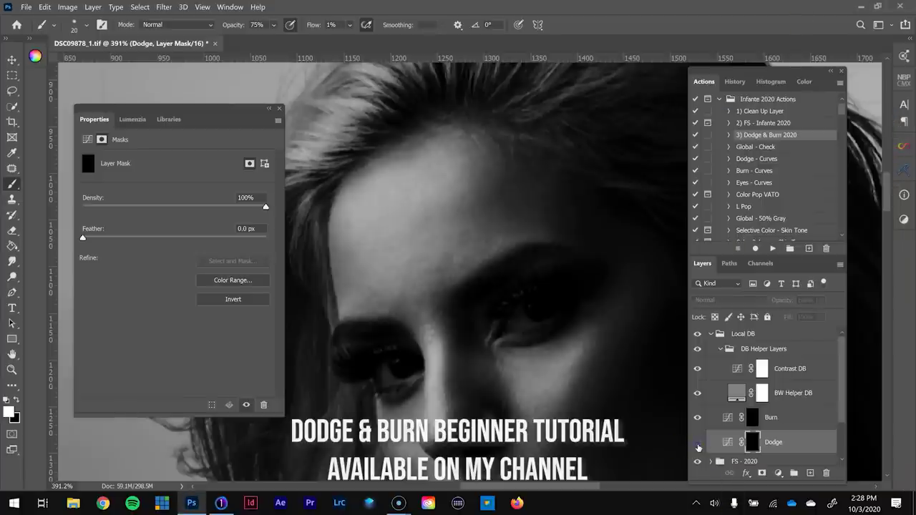
Compare the forehead with the Dodge layer on and off, and inspect the painted Dodge mask on its own.
{"action": "left_click", "coordinate": [698, 443]}
{"action": "left_click", "coordinate": [698, 442]}
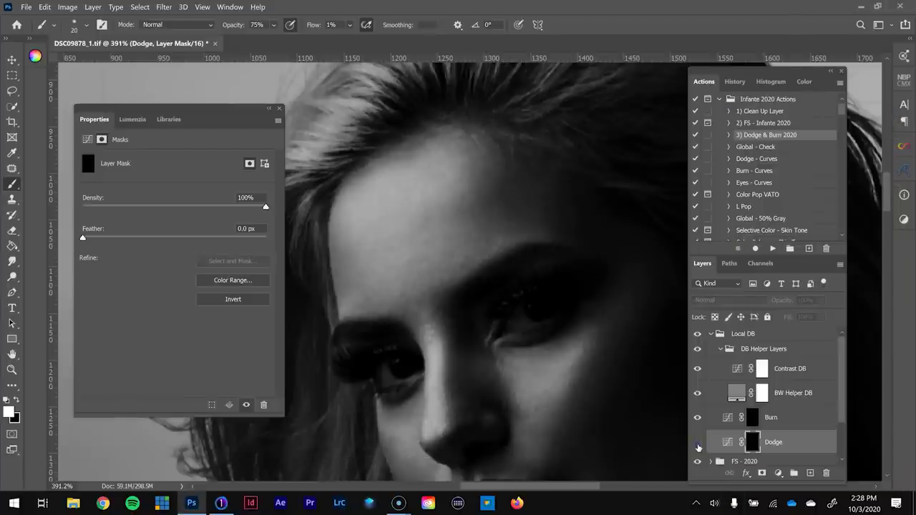
{"action": "left_click", "coordinate": [698, 444]}
{"action": "left_click", "coordinate": [698, 444]}
{"action": "left_click", "coordinate": [698, 444]}
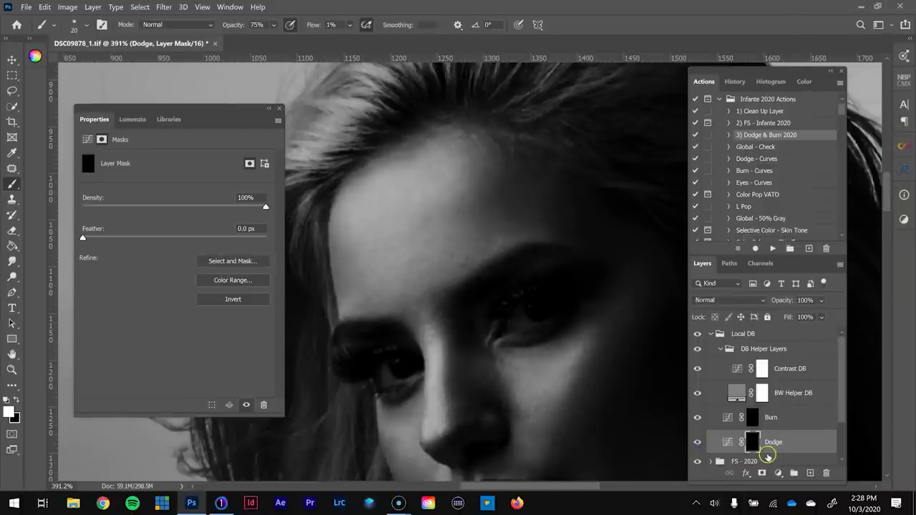
{"action": "left_click", "coordinate": [755, 443], "text": "alt"}
{"action": "left_click", "coordinate": [755, 443], "text": "alt"}
{"action": "left_click", "coordinate": [755, 443], "text": "alt"}
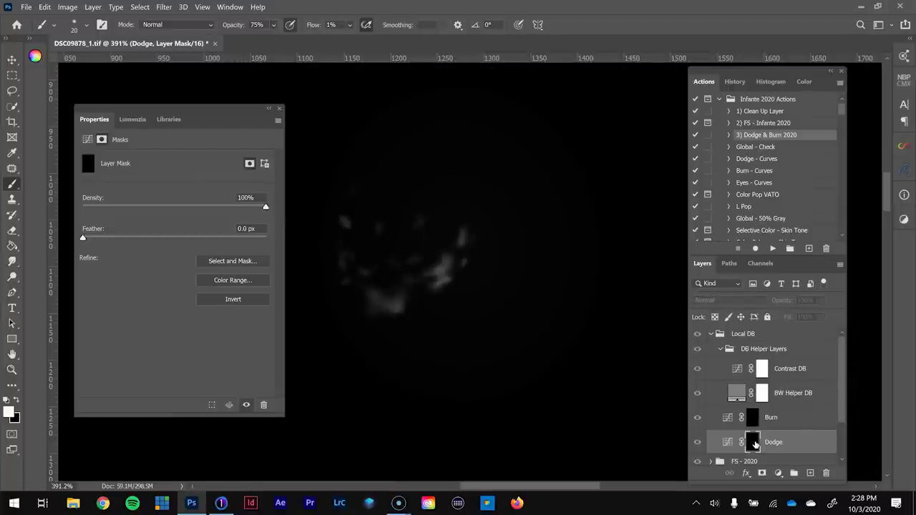
{"action": "left_click", "coordinate": [755, 443], "text": "alt"}
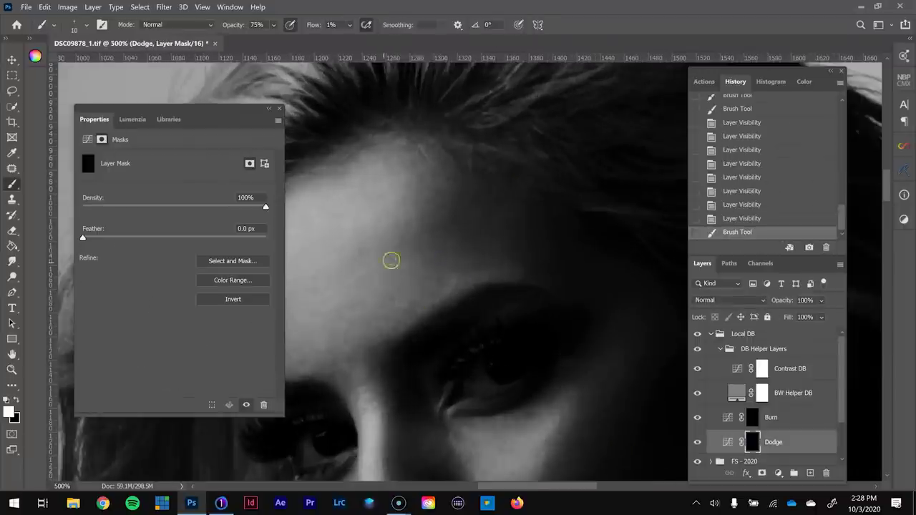
Lighten uneven areas on the forehead, under the eye and on the cheek on the Dodge mask, using brush sizes up to 35 pixels.
{"action": "left_click_drag", "start_coordinate": [388, 258], "coordinate": [437, 212]}
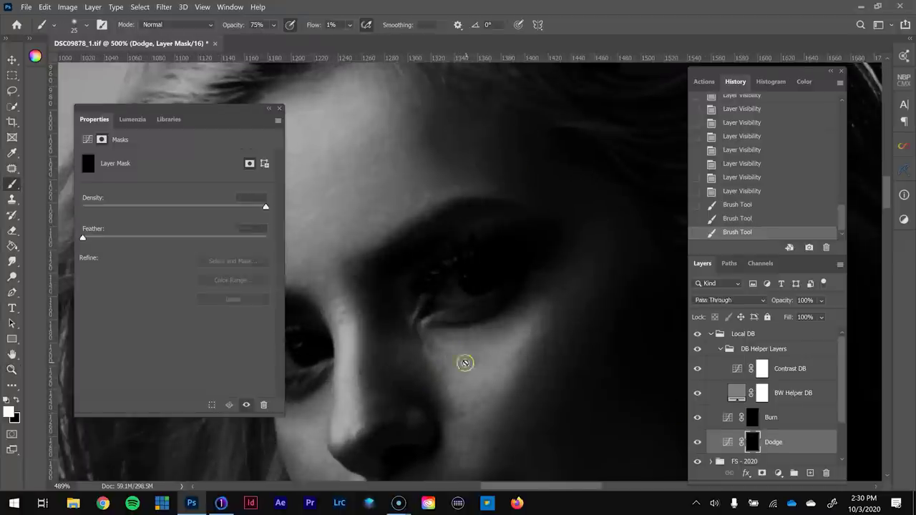
{"action": "mouse_move", "coordinate": [466, 364]}
{"action": "left_mouse_down"}
{"action": "mouse_move", "coordinate": [458, 364]}
{"action": "mouse_move", "coordinate": [507, 329]}
{"action": "left_mouse_up"}
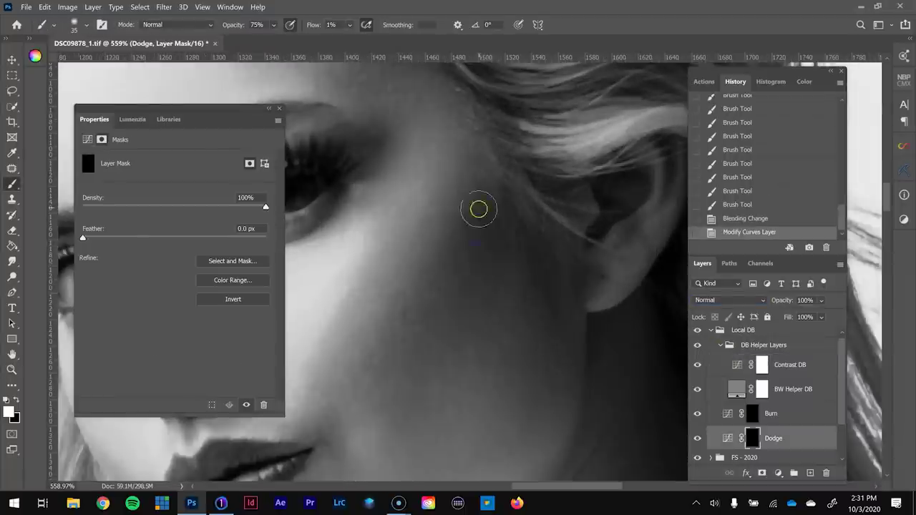
{"action": "left_click_drag", "start_coordinate": [477, 208], "coordinate": [477, 252]}
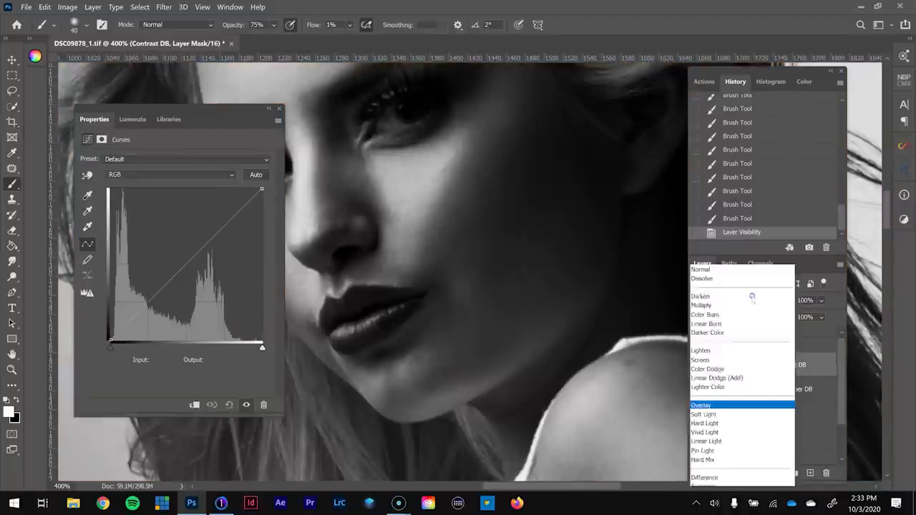
Change the Contrast DB layer's blending mode and raise its curve to brighten the black-and-white preview.
{"action": "left_click", "coordinate": [708, 248]}
{"action": "left_click_drag", "start_coordinate": [179, 271], "coordinate": [156, 208]}
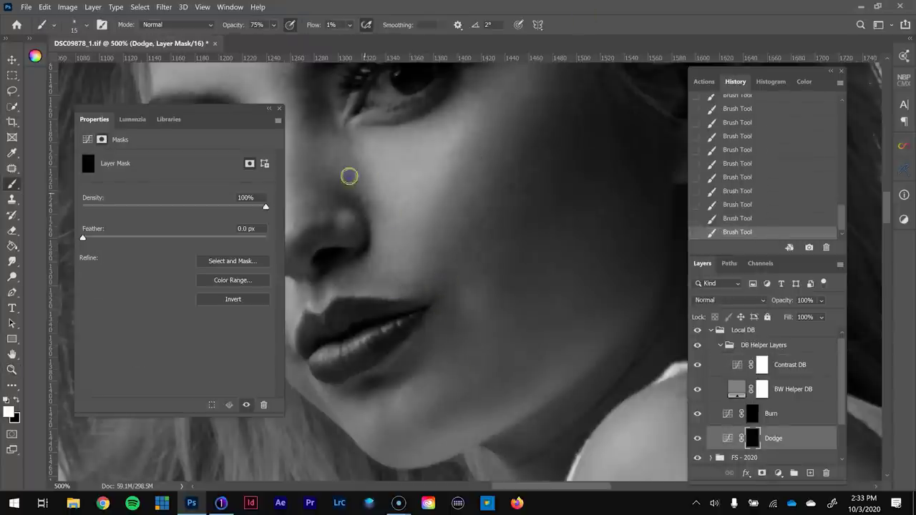
Even out the skin around the nose, mouth and cheek, alternating between the Burn and Dodge masks with a brush of 15 to 35 pixels.
{"action": "key", "text": "alt+bracketright"}
{"action": "key", "text": "bracketright"}
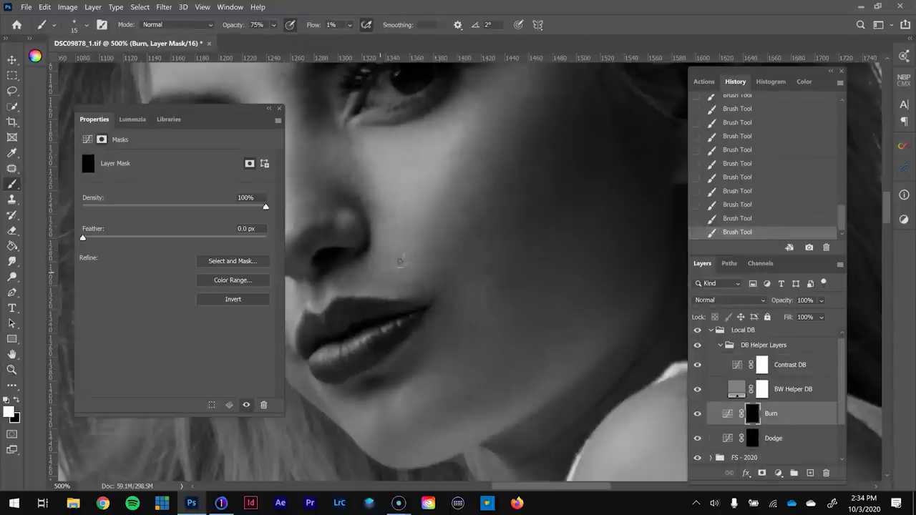
{"action": "key", "text": "alt+bracketleft"}
{"action": "key", "text": "bracketleft"}
{"action": "key", "text": "bracketleft"}
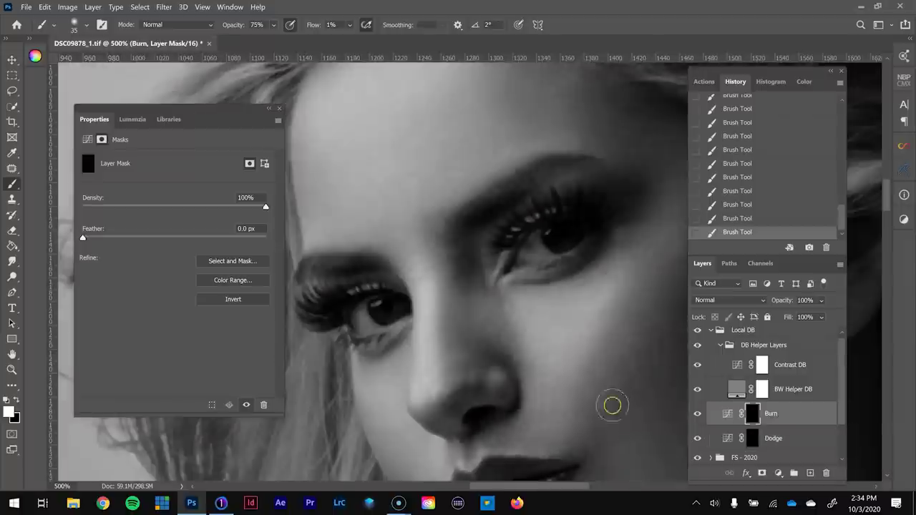
{"action": "key", "text": "bracketleft"}
{"action": "key", "text": "bracketleft"}
{"action": "key", "text": "bracketleft"}
{"action": "key", "text": "bracketleft"}
{"action": "key", "text": "bracketleft"}
View the portrait in color at 100% and hide the Local DB group to check the dodge and burn effect.
{"action": "key", "text": "ctrl+1"}
{"action": "left_click", "coordinate": [698, 331]}
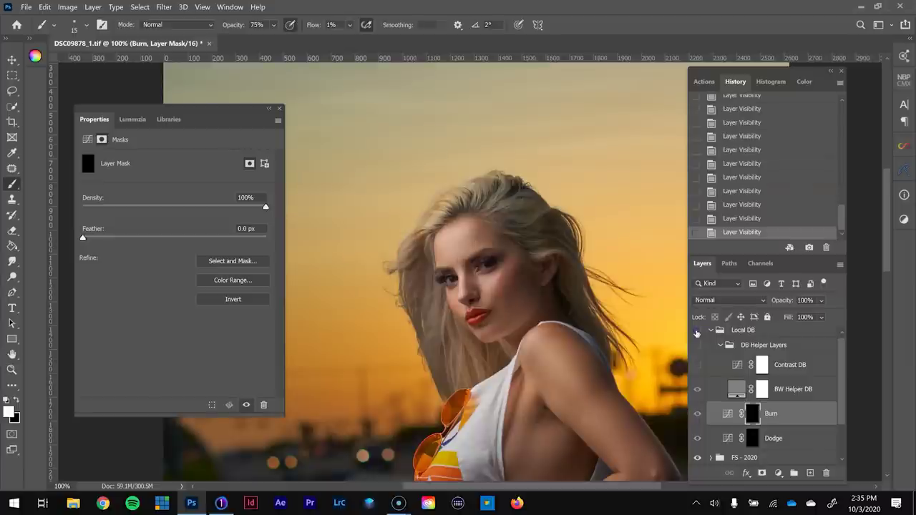
Inspect the face at 200% while toggling the Local DB group's visibility.
{"action": "key", "text": "z"}
{"action": "left_click", "coordinate": [549, 249]}
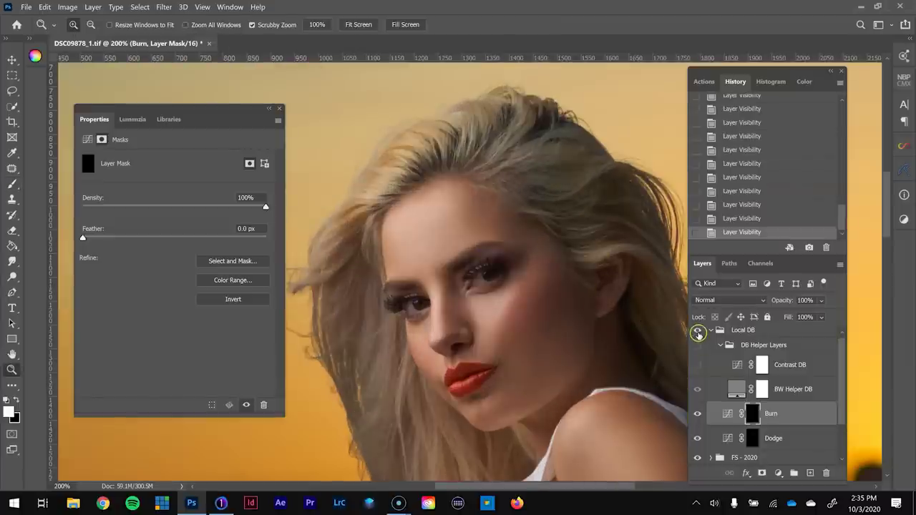
{"action": "left_click", "coordinate": [698, 331]}
{"action": "left_click_drag", "start_coordinate": [501, 354], "coordinate": [527, 410]}
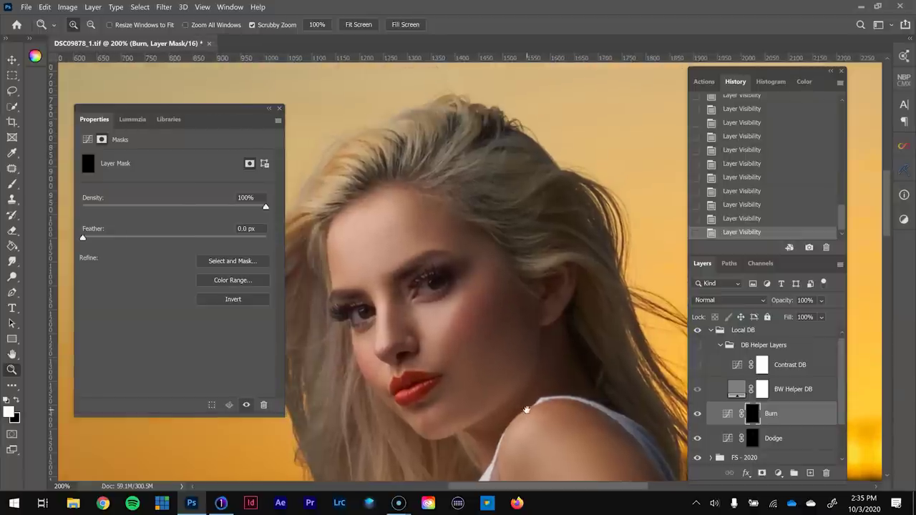
Show the DB Helper Layers, set Contrast DB to Overlay and reshape its curve with a lower point at input 72, output 71.
{"action": "left_click", "coordinate": [700, 366]}
{"action": "left_click", "coordinate": [741, 364]}
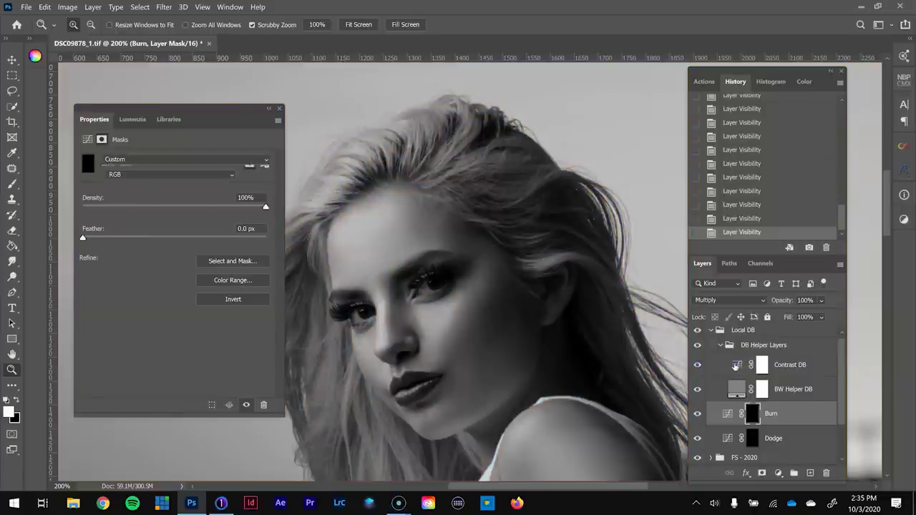
{"action": "left_click", "coordinate": [757, 301]}
{"action": "left_click", "coordinate": [719, 334]}
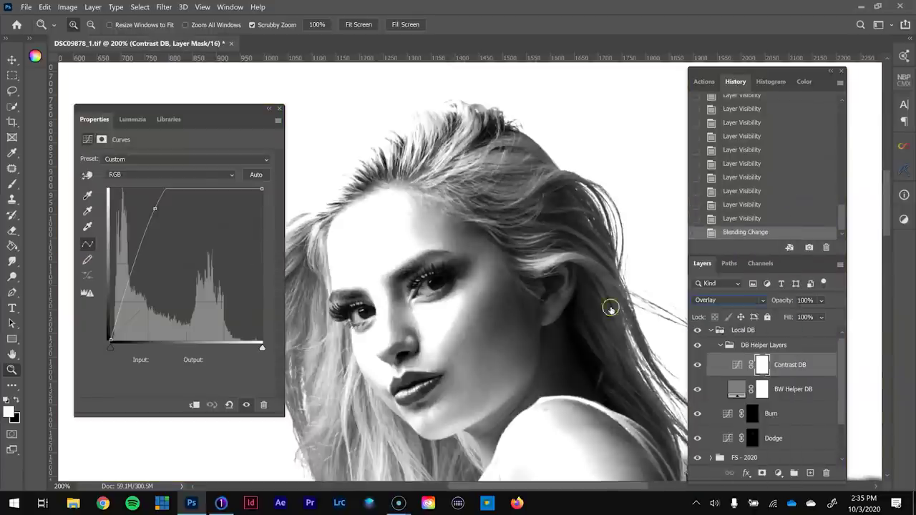
{"action": "left_click_drag", "start_coordinate": [155, 208], "coordinate": [162, 279]}
{"action": "left_click_drag", "start_coordinate": [226, 216], "coordinate": [209, 212]}
{"action": "left_click_drag", "start_coordinate": [156, 282], "coordinate": [153, 298]}
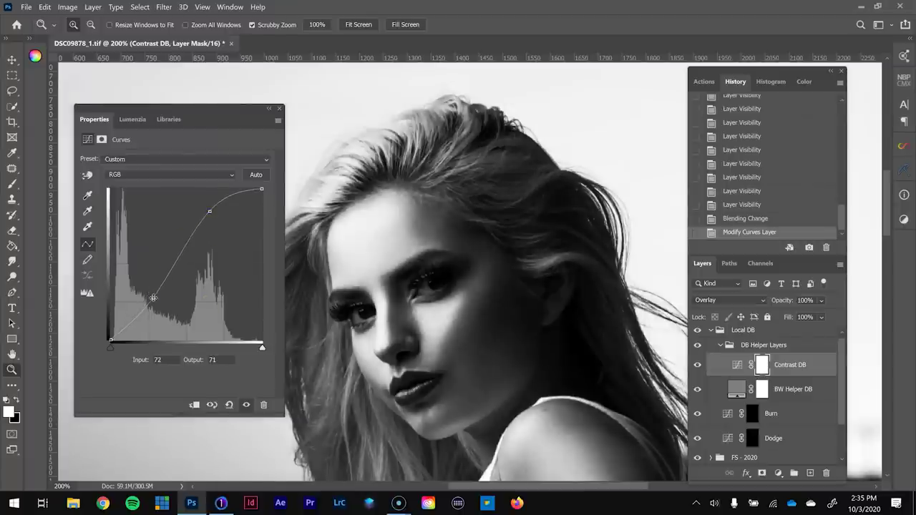
Lighten dark patches on the forehead and around the eye on the Dodge mask, adjusting the brush to about 20 pixels.
{"action": "left_click", "coordinate": [755, 435]}
{"action": "left_click", "coordinate": [475, 221]}
{"action": "key", "text": "b"}
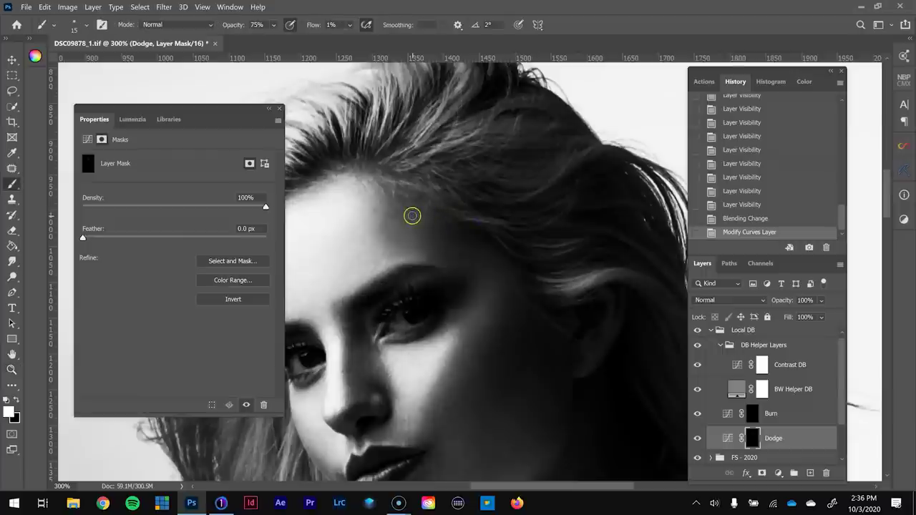
{"action": "key", "text": "bracketright"}
{"action": "left_click", "coordinate": [428, 263]}
{"action": "left_click", "coordinate": [428, 263]}
{"action": "scroll", "coordinate": [420, 329], "scroll_direction": "down", "scroll_amount": 3}
{"action": "key", "text": "bracketleft"}
{"action": "key", "text": "bracketleft"}
{"action": "key", "text": "bracketleft"}
{"action": "key", "text": "bracketleft"}
{"action": "key", "text": "bracketleft"}
{"action": "key", "text": "bracketleft"}
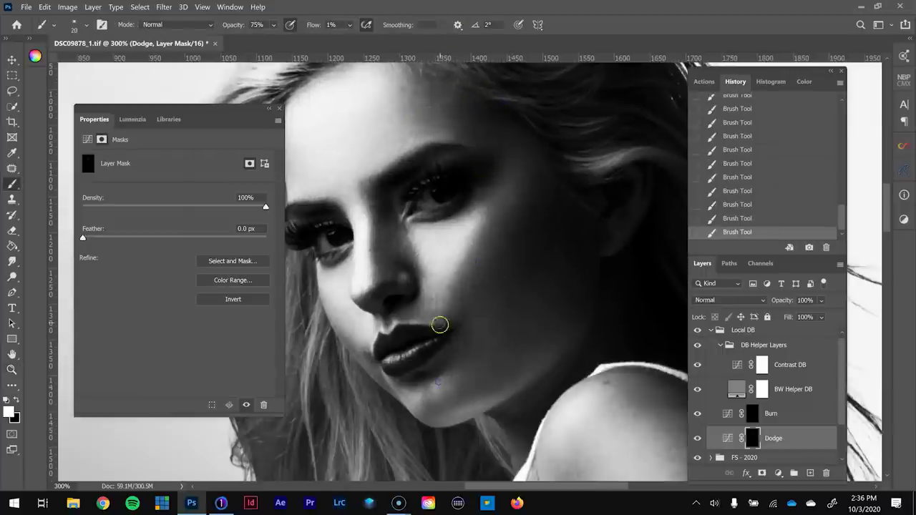
Smooth the cheek and the skin around the mouth on the Dodge mask with a brush of 10 to 15 pixels.
{"action": "scroll", "coordinate": [439, 325], "scroll_direction": "up", "scroll_amount": 2}
{"action": "key", "text": "bracketleft"}
{"action": "key", "text": "bracketleft"}
{"action": "key", "text": "bracketleft"}
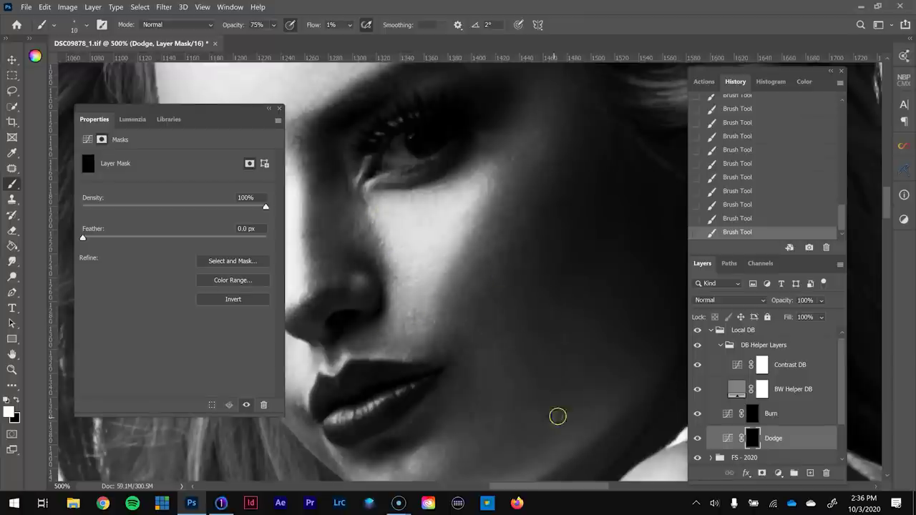
{"action": "scroll", "coordinate": [501, 426], "scroll_direction": "down", "scroll_amount": 2}
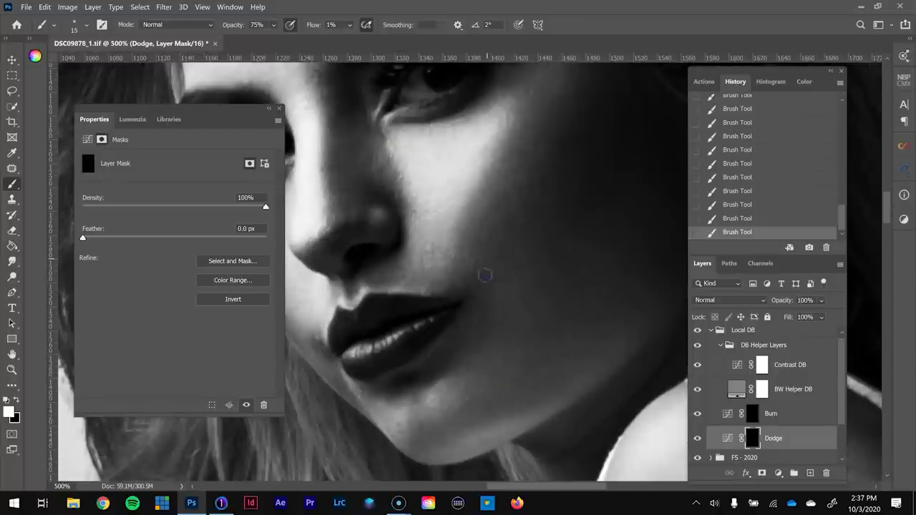
Even out the skin of the shoulder, upper arm and forearm on the Dodge mask, varying the brush size.
{"action": "key", "text": "ctrl+0"}
{"action": "scroll", "coordinate": [531, 272], "scroll_direction": "up", "scroll_amount": 3}
{"action": "key", "text": "bracketright"}
{"action": "key", "text": "ctrl+1"}
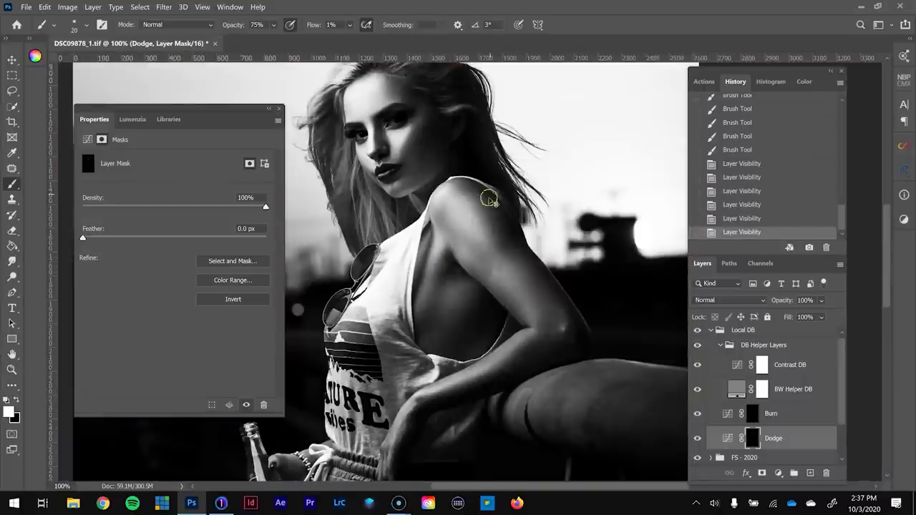
{"action": "scroll", "coordinate": [494, 190], "scroll_direction": "up", "scroll_amount": 2}
{"action": "key", "text": "bracketright"}
{"action": "left_click_drag", "start_coordinate": [389, 184], "coordinate": [491, 259]}
{"action": "scroll", "coordinate": [534, 252], "scroll_direction": "down", "scroll_amount": 2}
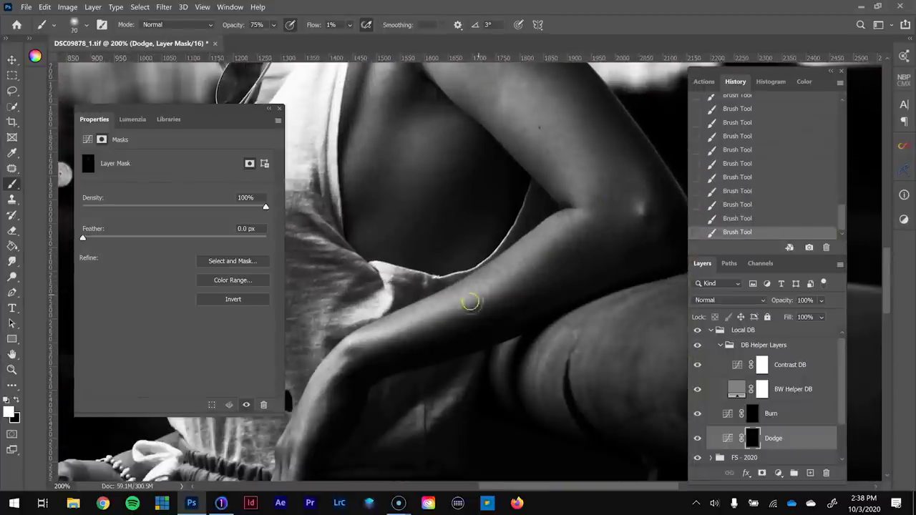
{"action": "scroll", "coordinate": [401, 172], "scroll_direction": "down", "scroll_amount": 2}
{"action": "key", "text": "bracketleft"}
{"action": "key", "text": "bracketleft"}
{"action": "key", "text": "bracketleft"}
{"action": "scroll", "coordinate": [404, 273], "scroll_direction": "up", "scroll_amount": 2}
Hide the DB Helper Layers group and view the portrait in color at 50%.
{"action": "key", "text": "ctrl+0"}
{"action": "key", "text": "z"}
{"action": "key", "text": "ctrl+plus"}
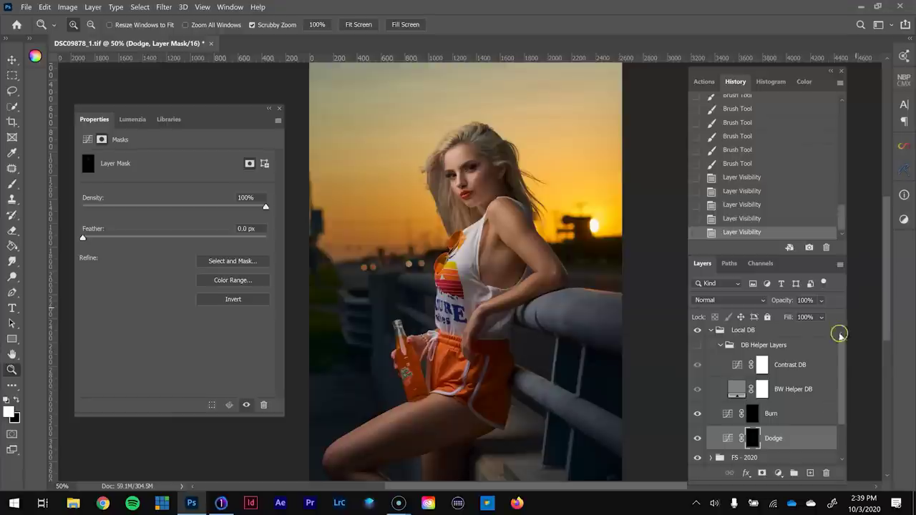
Run the Dodge - Curves and Burn - Curves actions to add new curve layers above the existing Burn layer.
{"action": "left_click", "coordinate": [801, 414]}
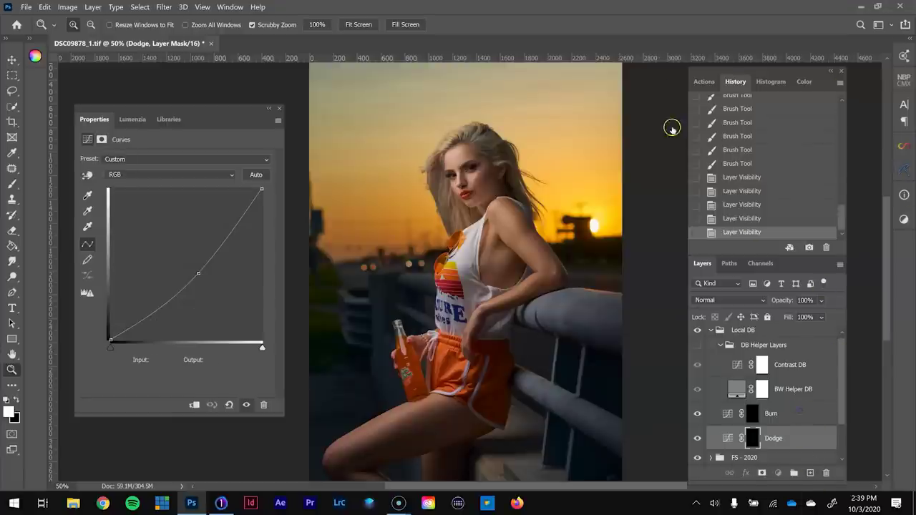
{"action": "left_click", "coordinate": [699, 78]}
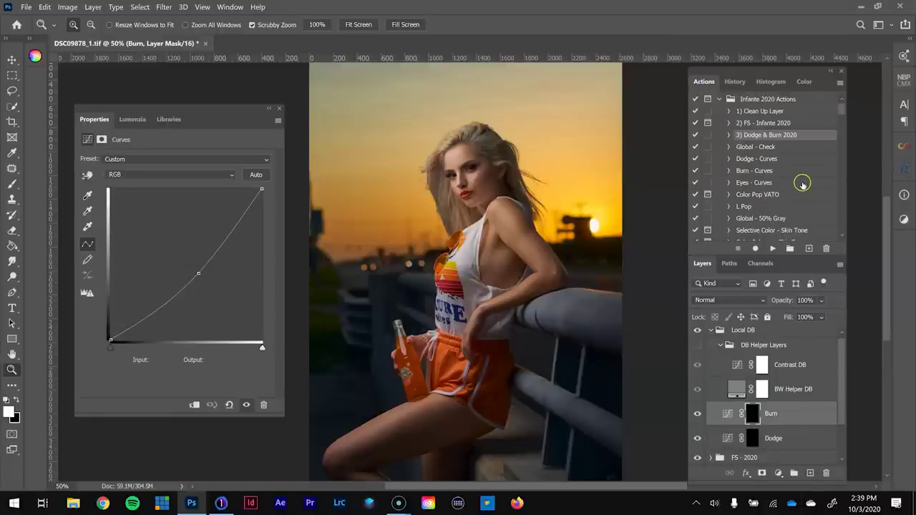
{"action": "left_click", "coordinate": [784, 159]}
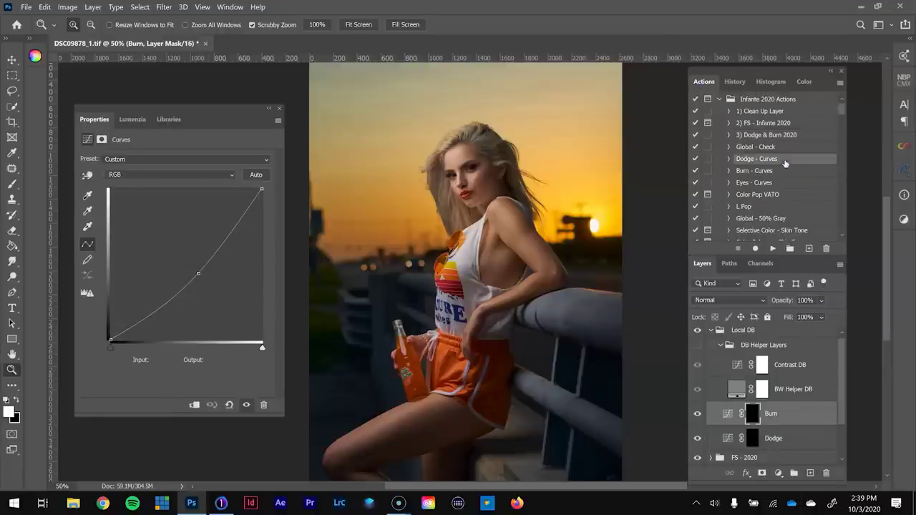
{"action": "left_click", "coordinate": [772, 249]}
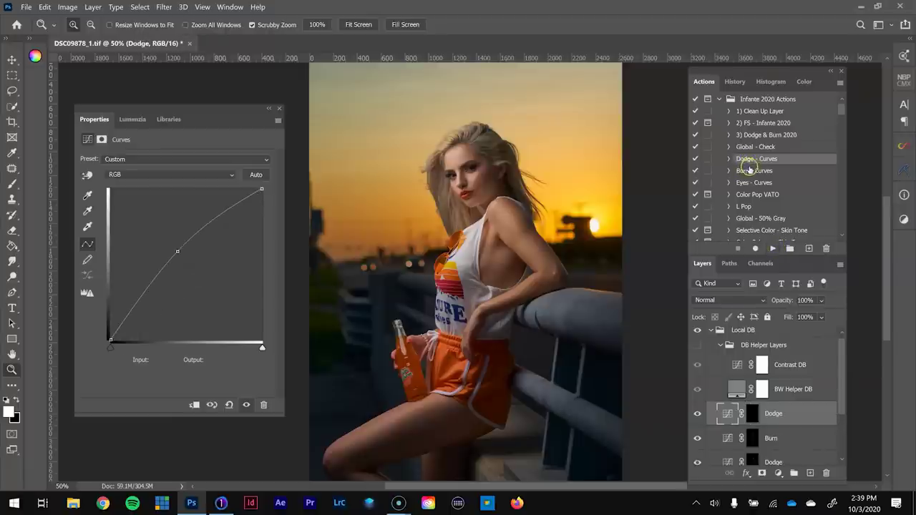
{"action": "left_click", "coordinate": [748, 170]}
{"action": "left_click", "coordinate": [773, 249]}
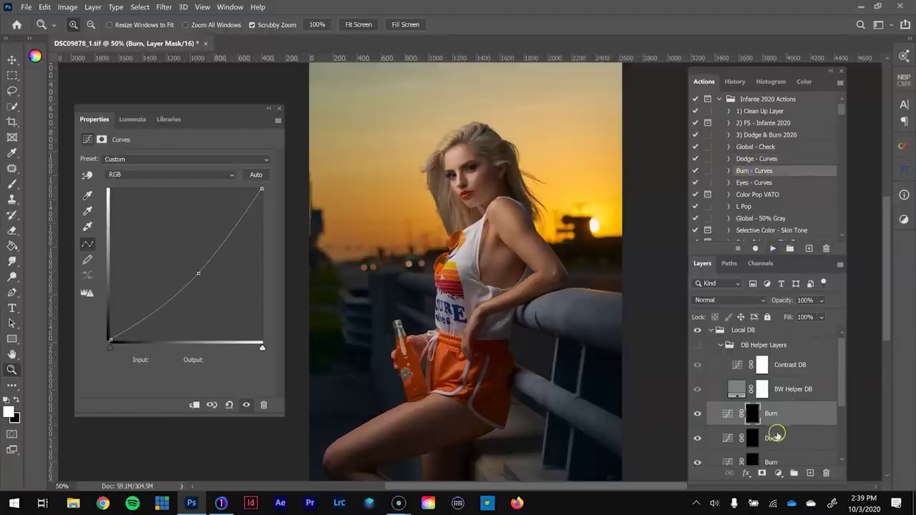
Select the new Dodge layer's mask and set the brush flow to 4%.
{"action": "left_click", "coordinate": [753, 438]}
{"action": "key", "text": "b"}
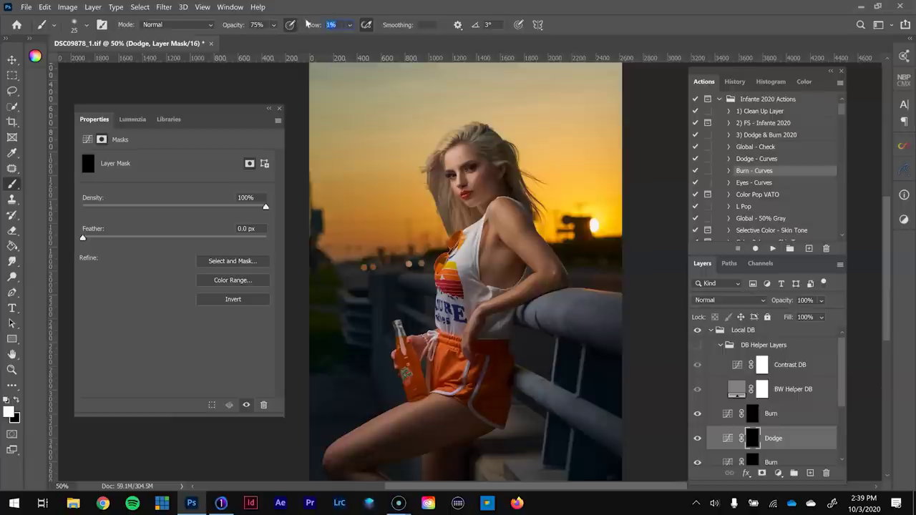
{"action": "type", "text": "4"}
{"action": "key", "text": "Return"}
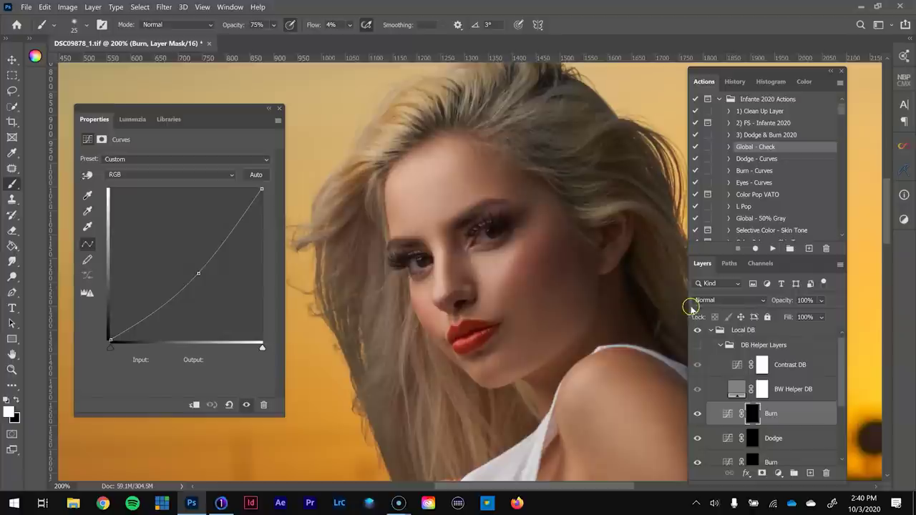
Run the Global - Check action, set its threshold level to 156 to examine the highlights, and hide the Global Check layer.
{"action": "left_click", "coordinate": [773, 249]}
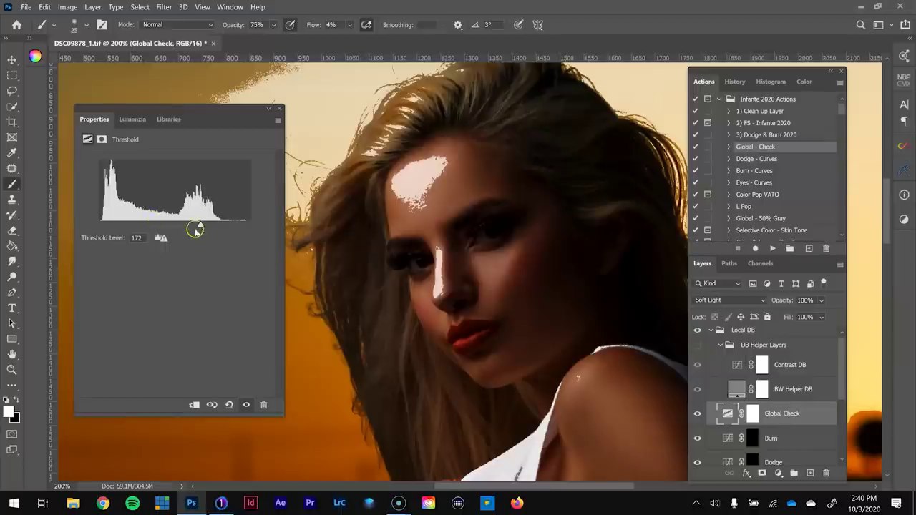
{"action": "left_click_drag", "start_coordinate": [200, 227], "coordinate": [192, 207]}
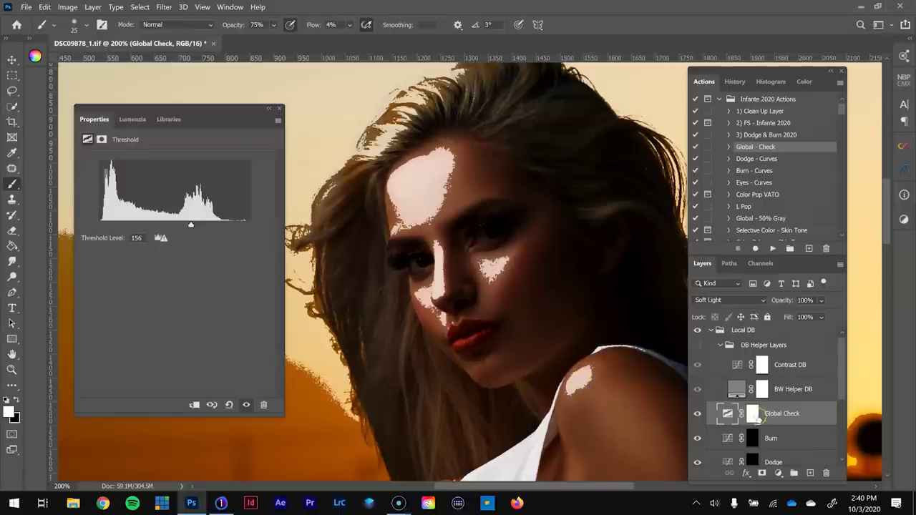
{"action": "left_click", "coordinate": [698, 415]}
Brighten the forehead highlight on the new Dodge mask with a brush enlarged to 100 pixels.
{"action": "scroll", "coordinate": [752, 458], "scroll_direction": "down", "scroll_amount": 1}
{"action": "left_click", "coordinate": [752, 453]}
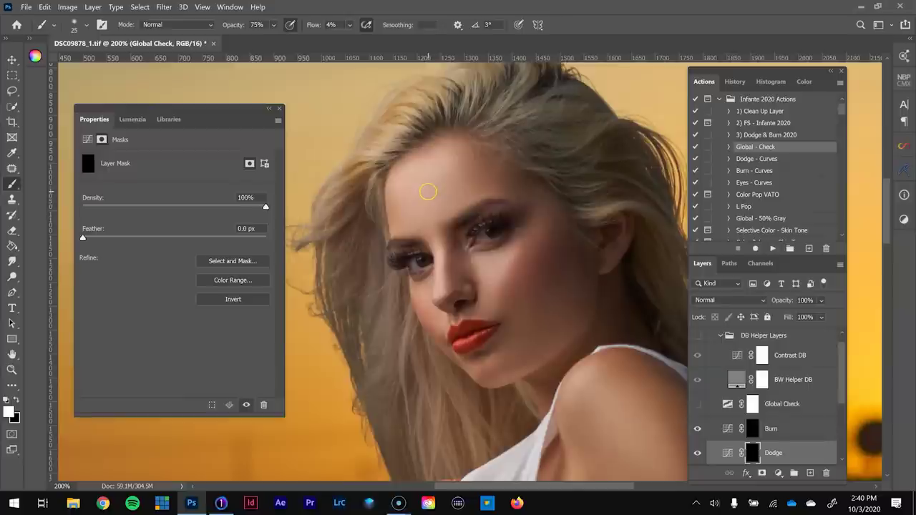
{"action": "key", "text": "bracketright"}
{"action": "key", "text": "bracketright"}
{"action": "key", "text": "bracketright"}
{"action": "key", "text": "bracketright"}
{"action": "key", "text": "bracketright"}
{"action": "key", "text": "bracketright"}
{"action": "key", "text": "bracketright"}
{"action": "key", "text": "bracketright"}
{"action": "key", "text": "bracketright"}
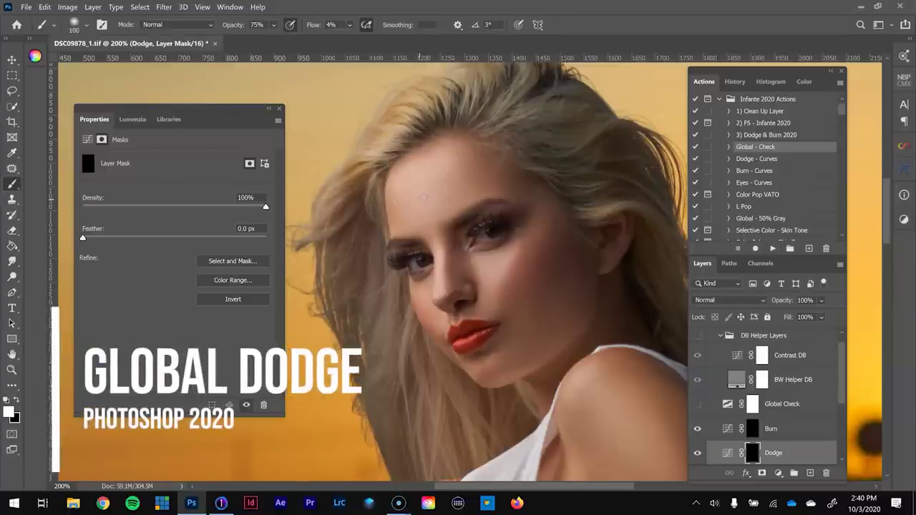
{"action": "left_click_drag", "start_coordinate": [428, 190], "coordinate": [424, 211]}
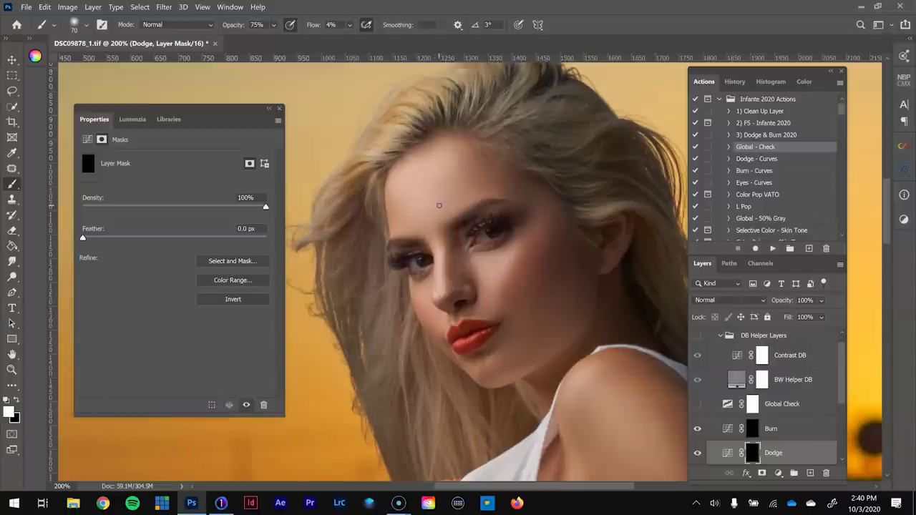
Brighten the highlights along the nose and central face on the Dodge mask, reducing the brush to between 30 and 45 pixels.
{"action": "key", "text": "bracketleft"}
{"action": "key", "text": "bracketleft"}
{"action": "key", "text": "bracketleft"}
{"action": "scroll", "coordinate": [380, 217], "scroll_direction": "up", "scroll_amount": 3}
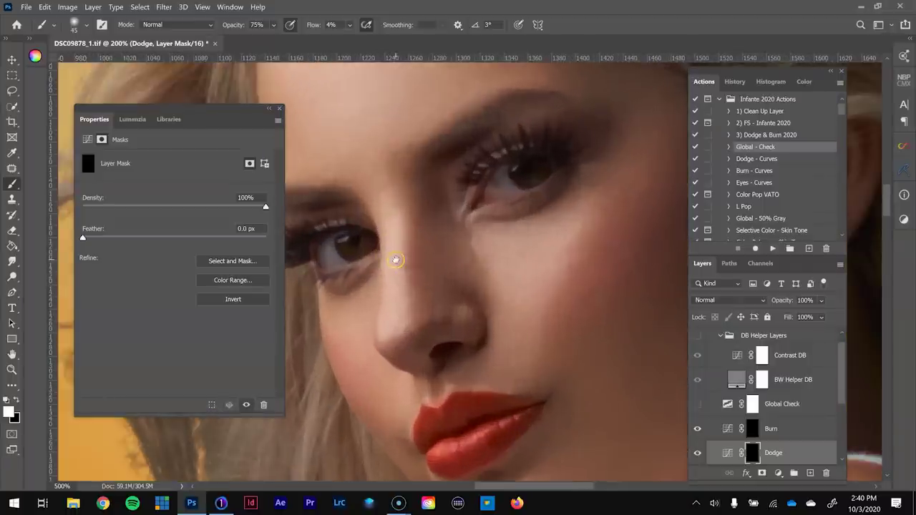
{"action": "left_click_drag", "start_coordinate": [395, 259], "coordinate": [435, 246]}
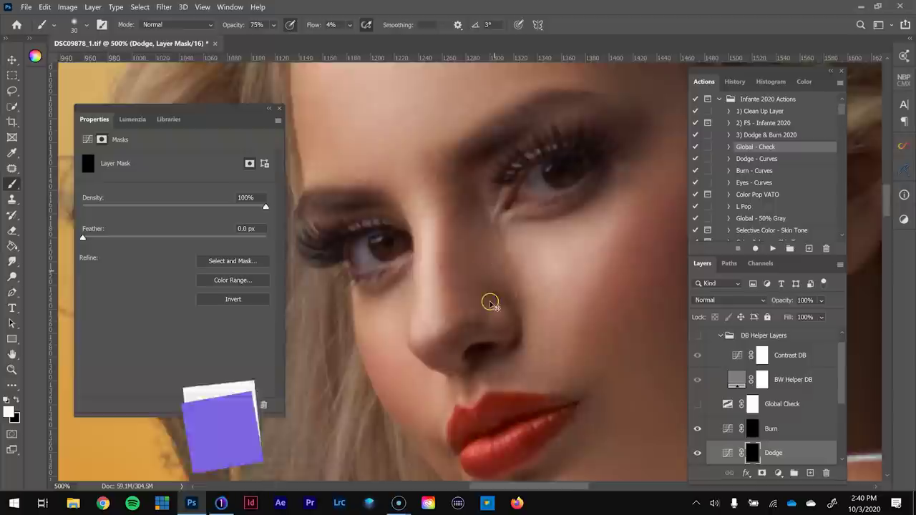
Brighten the lip edges and the lower lip highlight on the Dodge mask with a brush of 8 to 10 pixels.
{"action": "scroll", "coordinate": [495, 279], "scroll_direction": "down", "scroll_amount": 1}
{"action": "left_click_drag", "start_coordinate": [532, 322], "coordinate": [519, 201]}
{"action": "scroll", "coordinate": [480, 307], "scroll_direction": "up", "scroll_amount": 2}
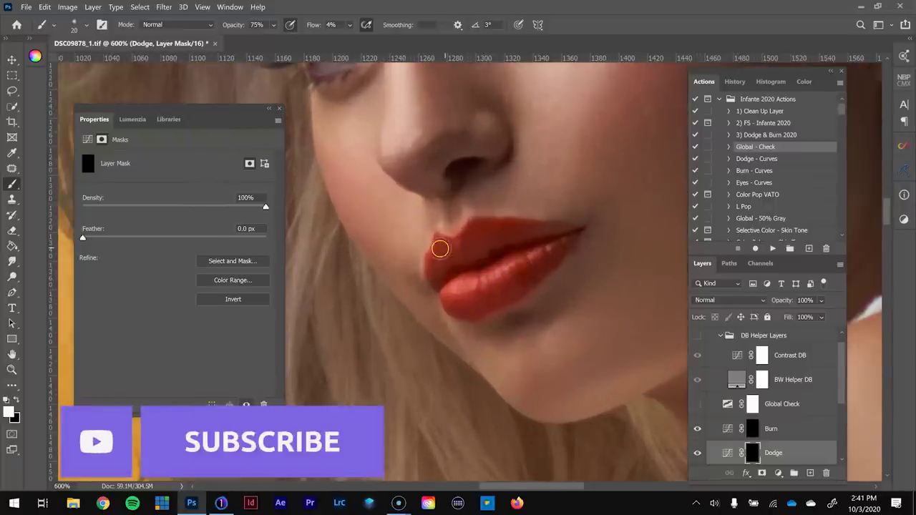
{"action": "key", "text": "bracketleft"}
{"action": "key", "text": "bracketleft"}
{"action": "key", "text": "bracketleft"}
{"action": "key", "text": "bracketleft"}
{"action": "key", "text": "bracketleft"}
{"action": "key", "text": "bracketleft"}
{"action": "key", "text": "bracketright"}
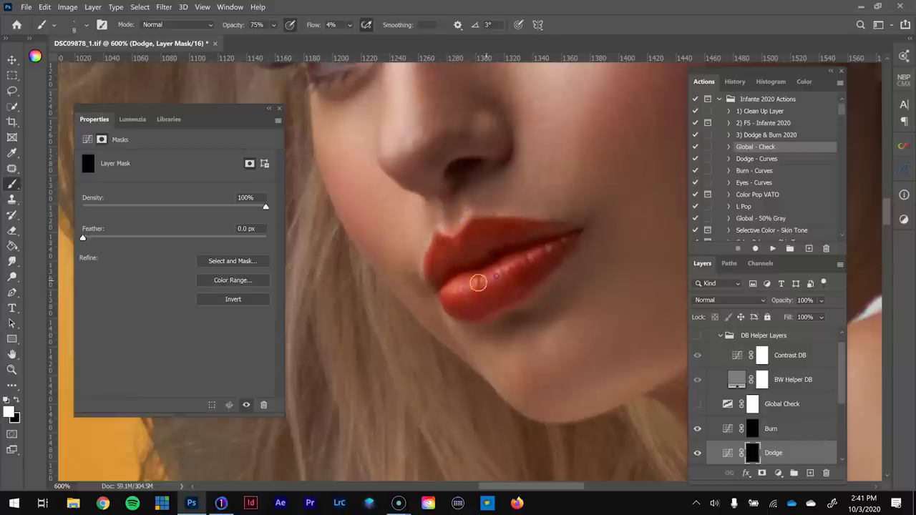
{"action": "key", "text": "bracketright"}
{"action": "mouse_move", "coordinate": [546, 258]}
{"action": "left_mouse_down"}
{"action": "mouse_move", "coordinate": [522, 291]}
{"action": "mouse_move", "coordinate": [541, 272]}
{"action": "mouse_move", "coordinate": [507, 294]}
{"action": "mouse_move", "coordinate": [506, 276]}
{"action": "mouse_move", "coordinate": [460, 290]}
{"action": "left_mouse_up"}
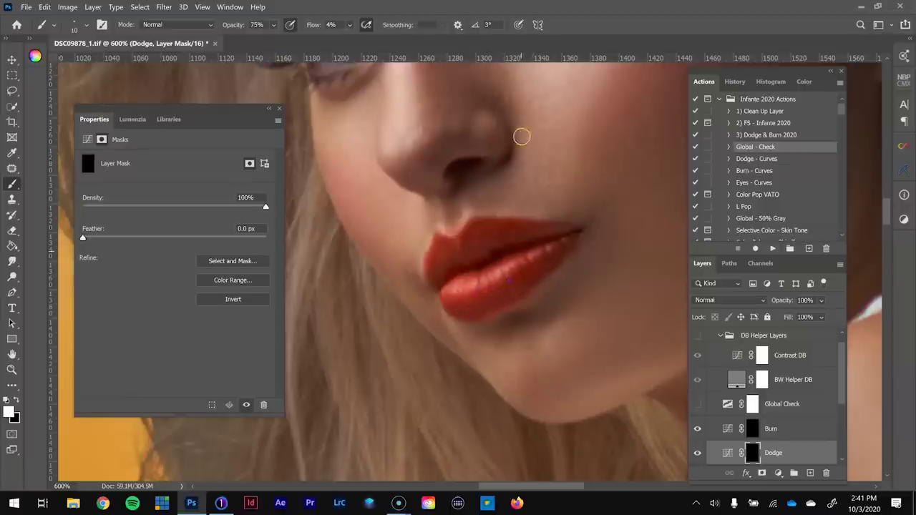
Toggle the new Dodge layer's visibility and compare its effect from the lips out to the portrait at 50%.
{"action": "left_click", "coordinate": [698, 453]}
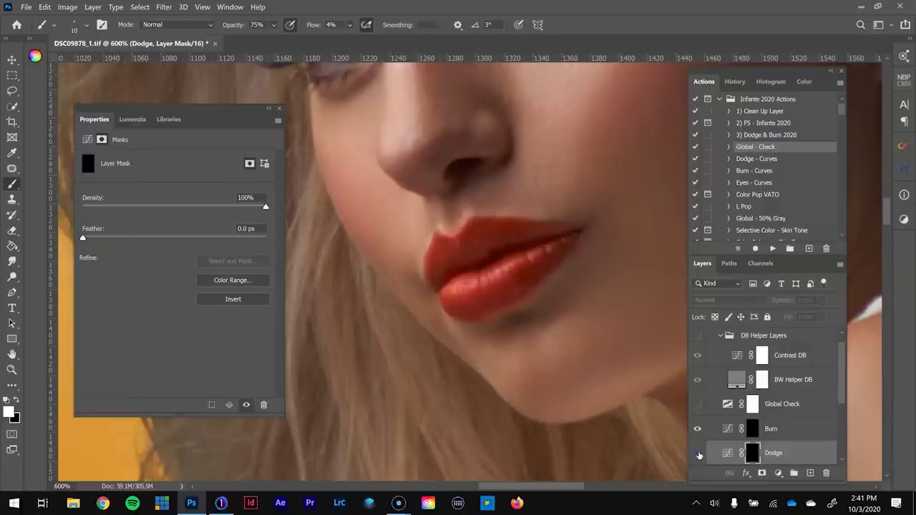
{"action": "left_click", "coordinate": [698, 454]}
{"action": "key", "text": "ctrl+minus"}
{"action": "key", "text": "ctrl+minus"}
{"action": "key", "text": "ctrl+minus"}
{"action": "key", "text": "ctrl+minus"}
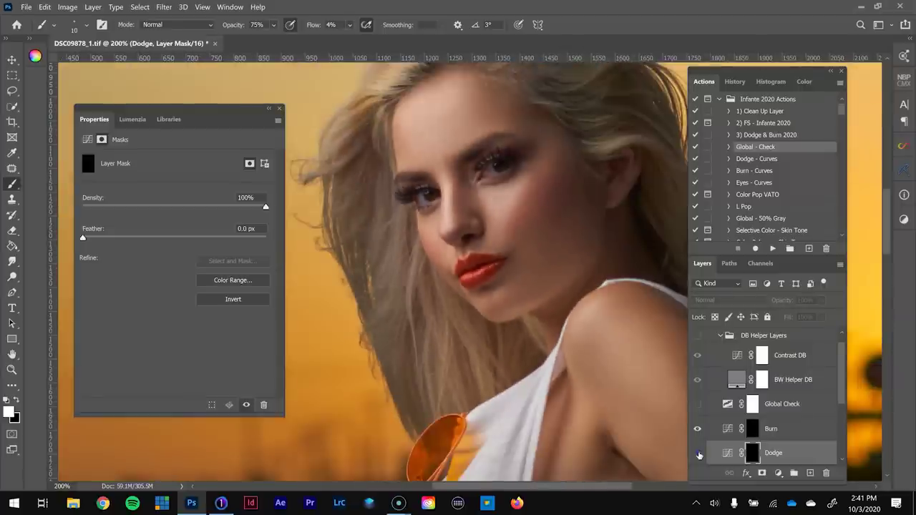
{"action": "key", "text": "ctrl+minus"}
{"action": "key", "text": "ctrl+minus"}
{"action": "key", "text": "ctrl+minus"}
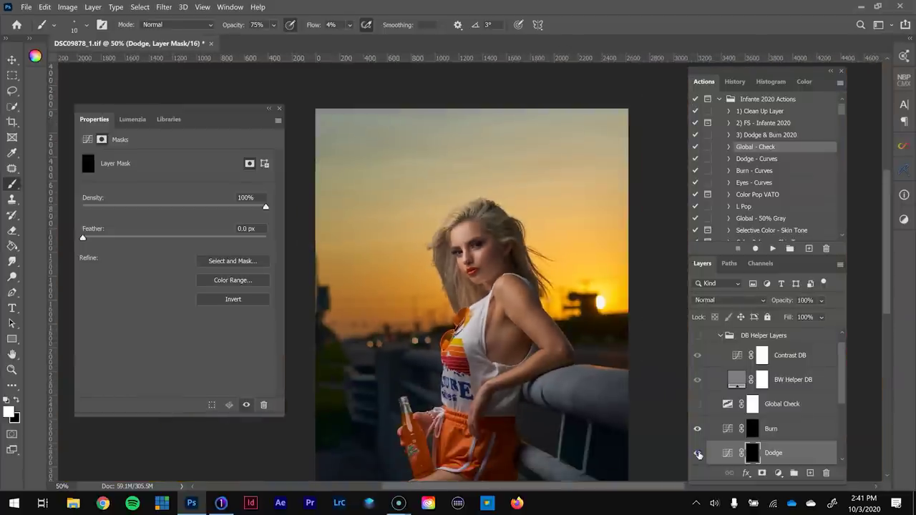
Brighten the highlights on the shoulder and arm on the Dodge mask with a brush of 100 pixels.
{"action": "key", "text": "ctrl+plus"}
{"action": "key", "text": "ctrl+plus"}
{"action": "key", "text": "ctrl+plus"}
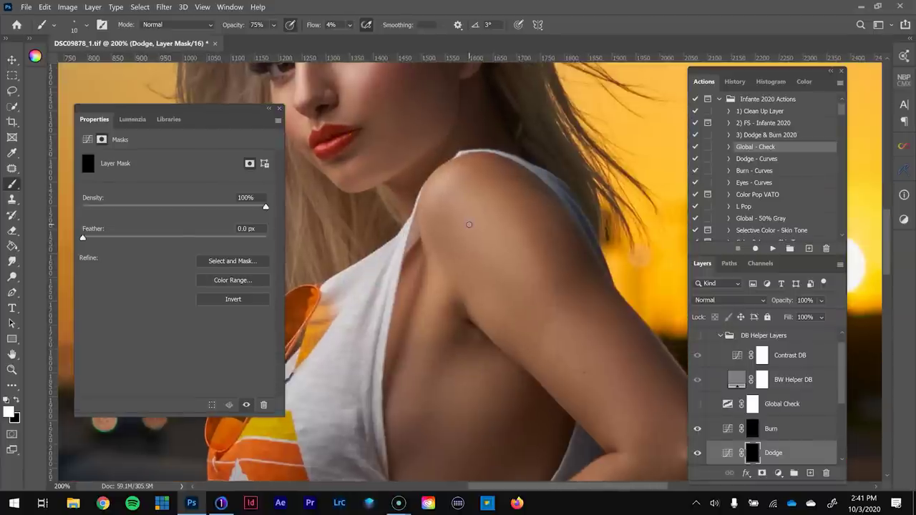
{"action": "key", "text": "bracketright"}
{"action": "key", "text": "bracketright"}
{"action": "key", "text": "bracketright"}
{"action": "key", "text": "bracketright"}
{"action": "left_click_drag", "start_coordinate": [566, 334], "coordinate": [517, 260]}
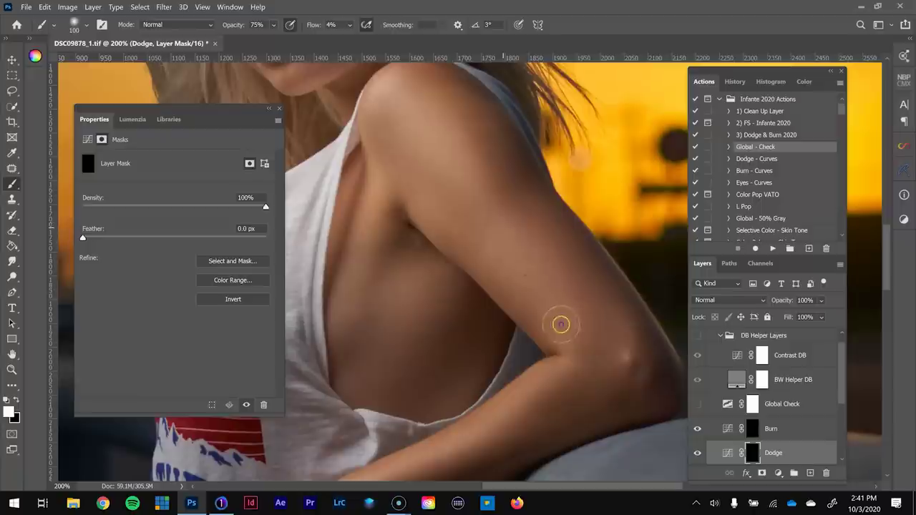
{"action": "key", "text": "ctrl+minus"}
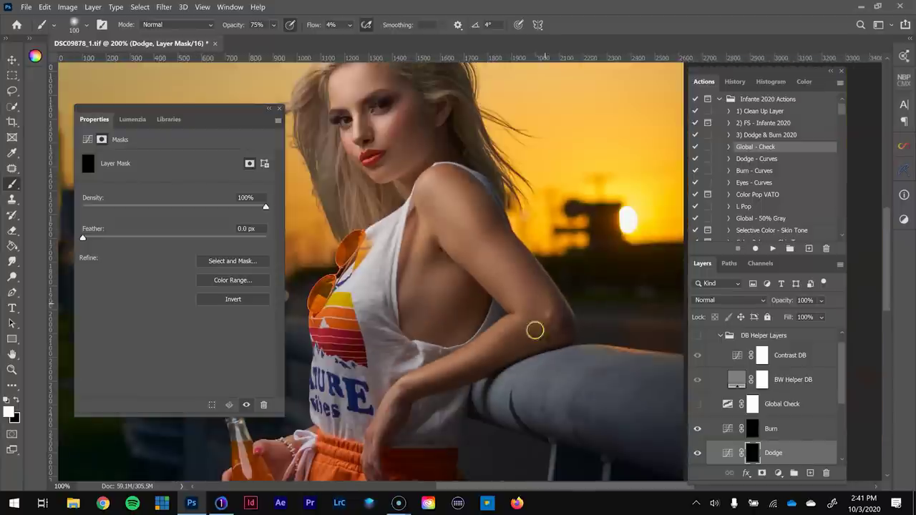
Brighten the highlights on the elbow and forearm on the Dodge mask with a brush smaller than 100 pixels.
{"action": "key", "text": "bracketleft"}
{"action": "key", "text": "bracketleft"}
{"action": "key", "text": "bracketleft"}
{"action": "key", "text": "bracketleft"}
{"action": "key", "text": "bracketleft"}
{"action": "key", "text": "bracketright"}
{"action": "key", "text": "bracketright"}
Brighten the thigh and leg highlights on the Dodge mask with a brush of 90 to 100 pixels.
{"action": "scroll", "coordinate": [408, 327], "scroll_direction": "down", "scroll_amount": 5}
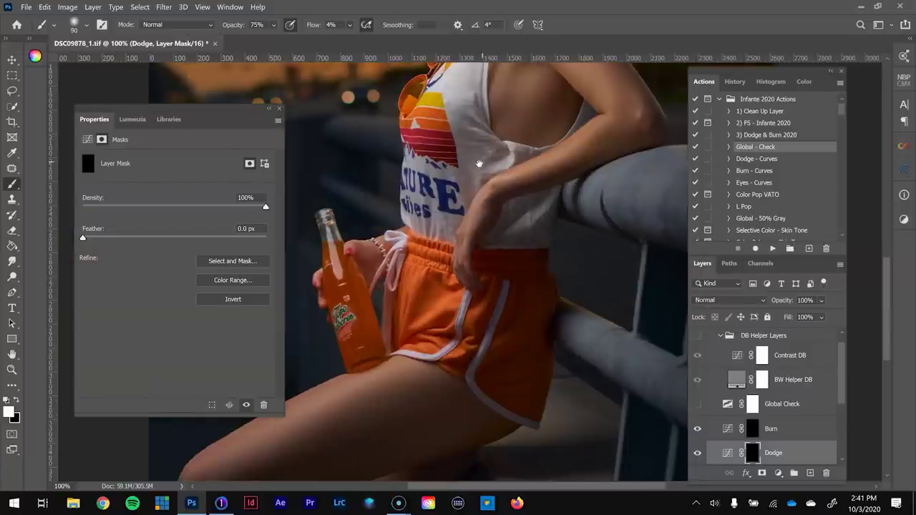
{"action": "scroll", "coordinate": [505, 211], "scroll_direction": "left", "scroll_amount": 3}
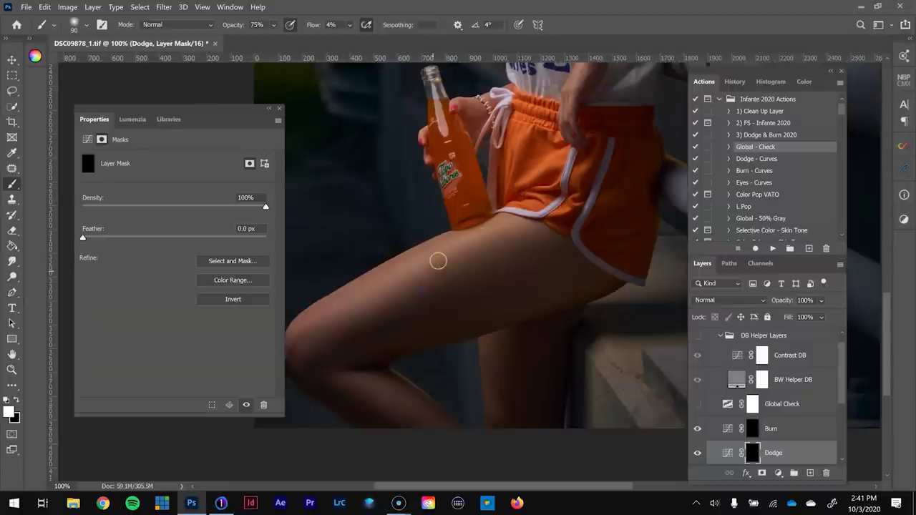
{"action": "key", "text": "bracketright"}
{"action": "key", "text": "ctrl+minus"}
{"action": "key", "text": "ctrl+minus"}
{"action": "key", "text": "ctrl+minus"}
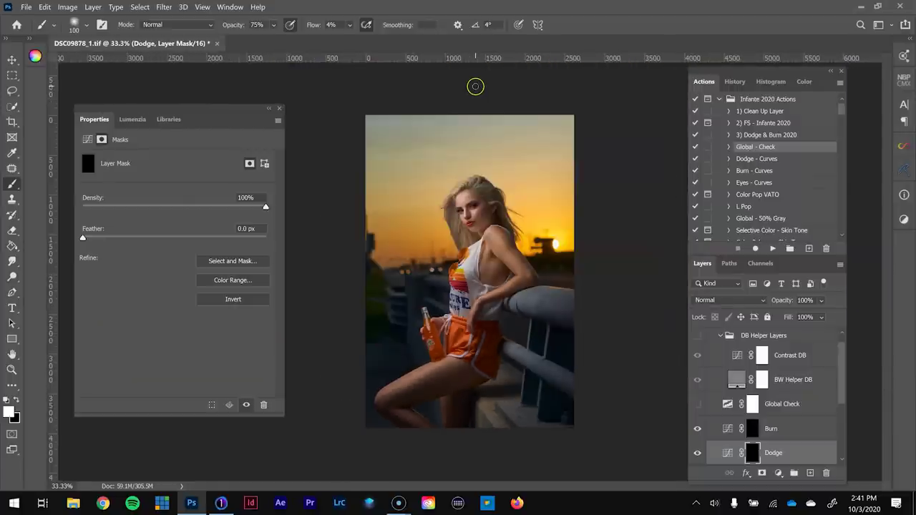
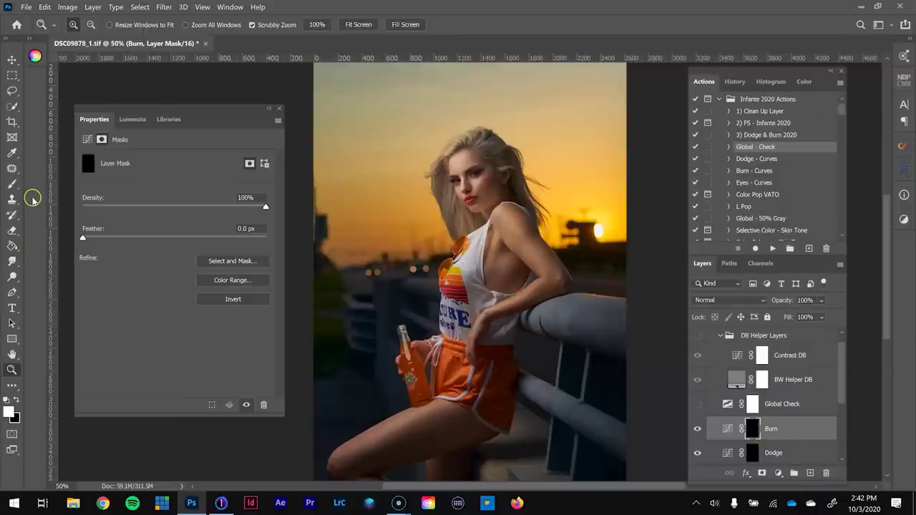
Darken the shadow areas of the body and clothing on the Burn mask, enlarging the brush from 125 to 200 pixels.
{"action": "key", "text": "b"}
{"action": "left_click", "coordinate": [407, 397]}
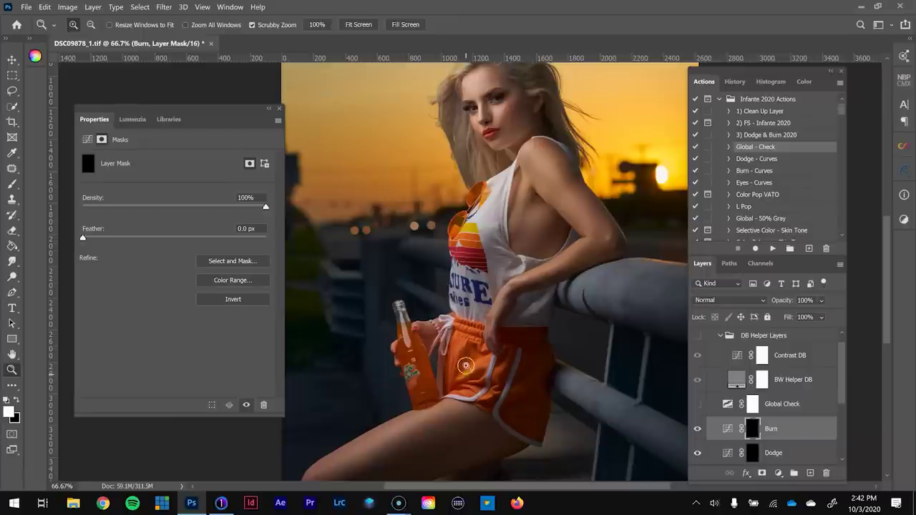
{"action": "key", "text": "bracketright"}
{"action": "key", "text": "bracketright"}
{"action": "key", "text": "bracketleft"}
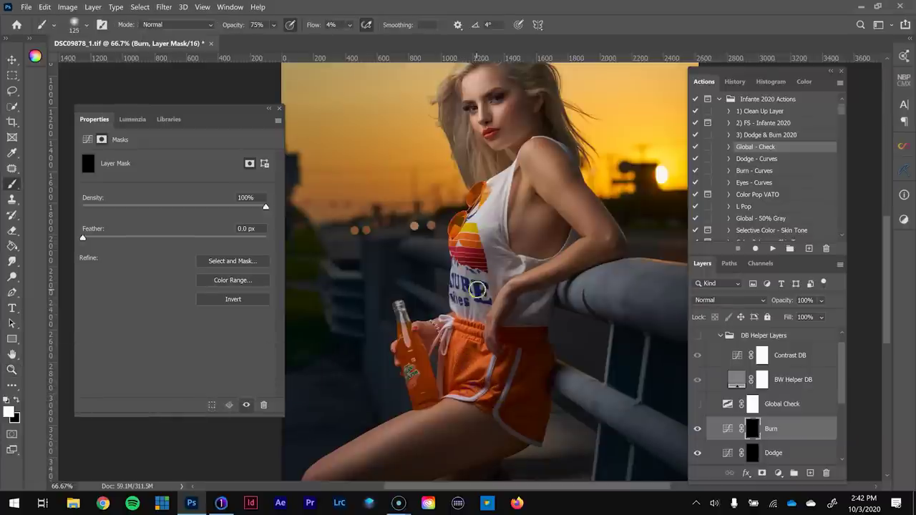
{"action": "key", "text": "bracketright"}
{"action": "key", "text": "bracketright"}
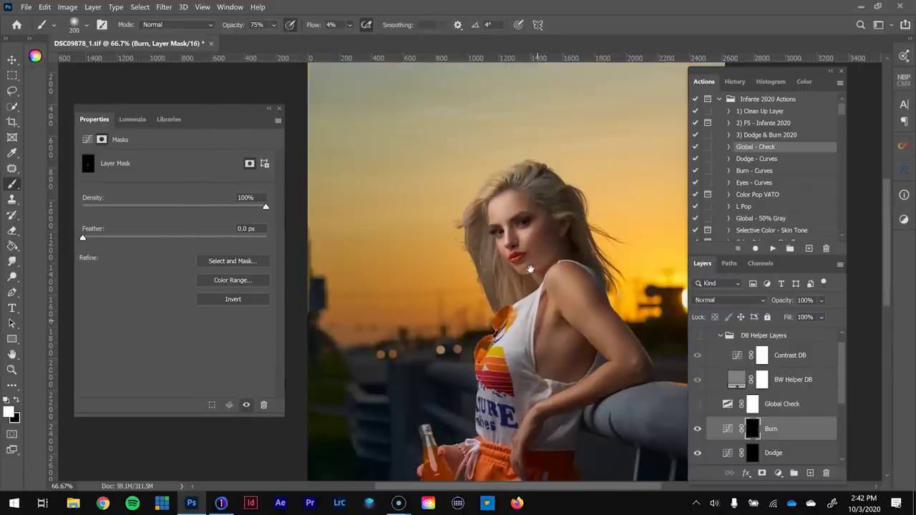
Darken the shadows around the forehead and hairline on the Burn mask with a brush of about 90 pixels.
{"action": "key", "text": "bracketleft"}
{"action": "key", "text": "bracketleft"}
{"action": "key", "text": "bracketleft"}
{"action": "key", "text": "bracketleft"}
{"action": "key", "text": "bracketleft"}
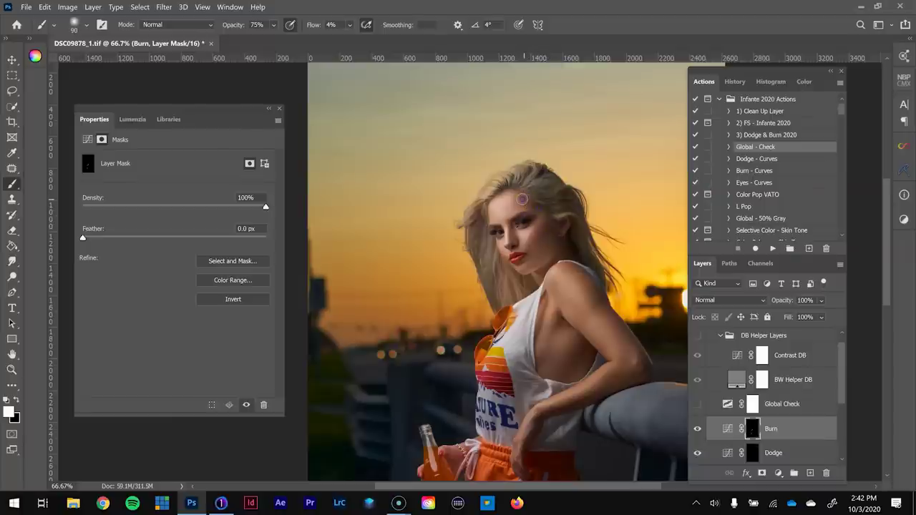
{"action": "key", "text": "bracketright"}
{"action": "key", "text": "bracketright"}
{"action": "key", "text": "bracketright"}
{"action": "key", "text": "bracketleft"}
{"action": "key", "text": "bracketleft"}
{"action": "key", "text": "bracketleft"}
Darken the facial shadows around the eyes on the Burn mask with a brush of 40 pixels.
{"action": "scroll", "coordinate": [501, 229], "scroll_direction": "up", "scroll_amount": 4}
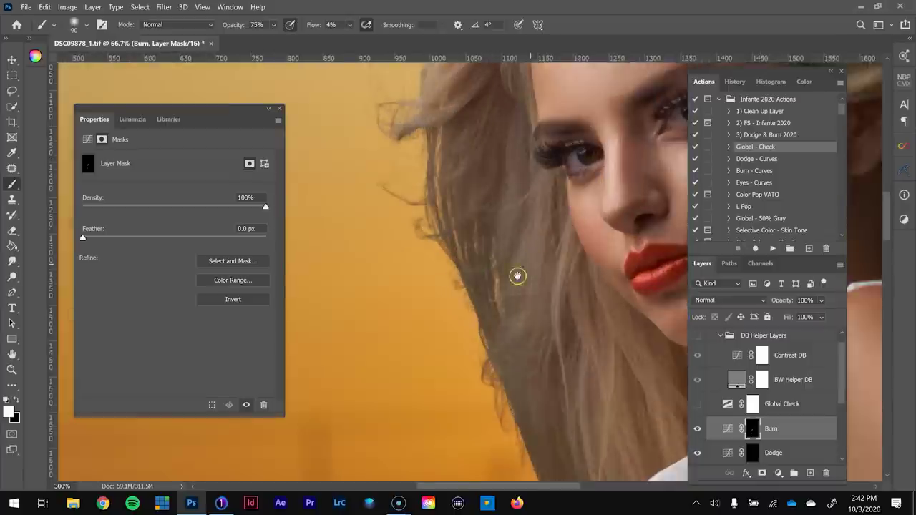
{"action": "left_click_drag", "start_coordinate": [518, 276], "coordinate": [423, 327]}
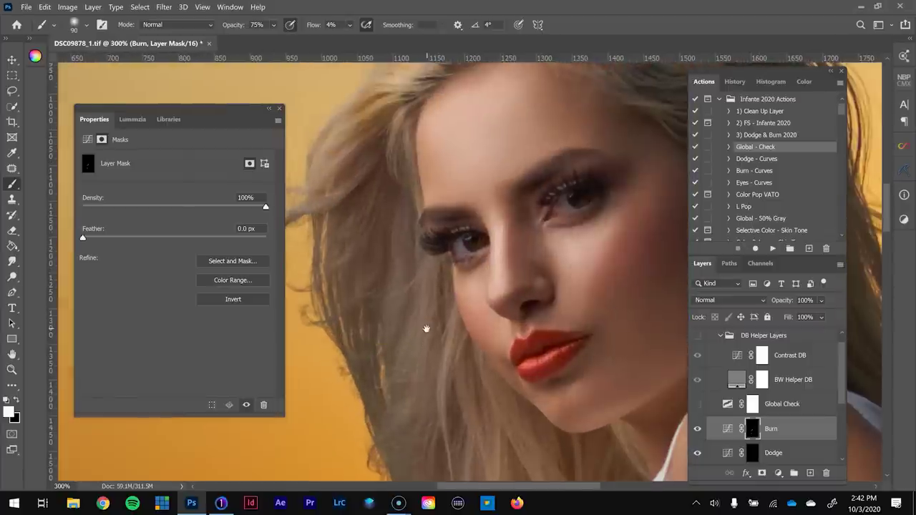
{"action": "key", "text": "bracketleft"}
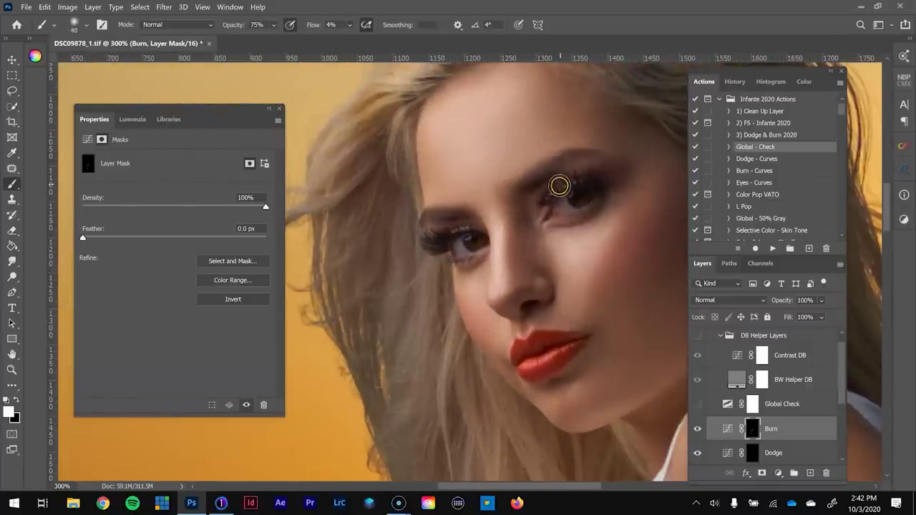
{"action": "key", "text": "ctrl+minus"}
{"action": "key", "text": "ctrl+minus"}
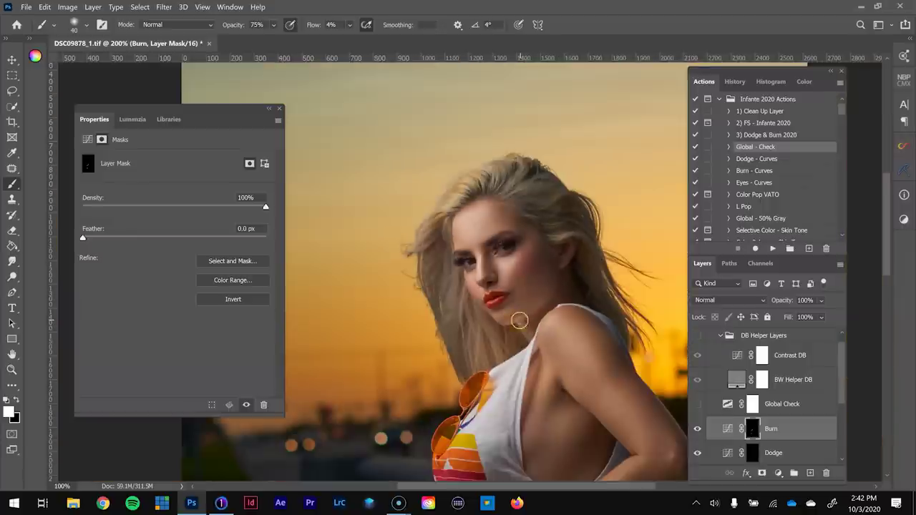
Darken the shadows along the outer face and hair on the Burn mask, enlarging the brush to 70 pixels and above.
{"action": "key", "text": "bracketright"}
{"action": "key", "text": "bracketright"}
{"action": "key", "text": "bracketright"}
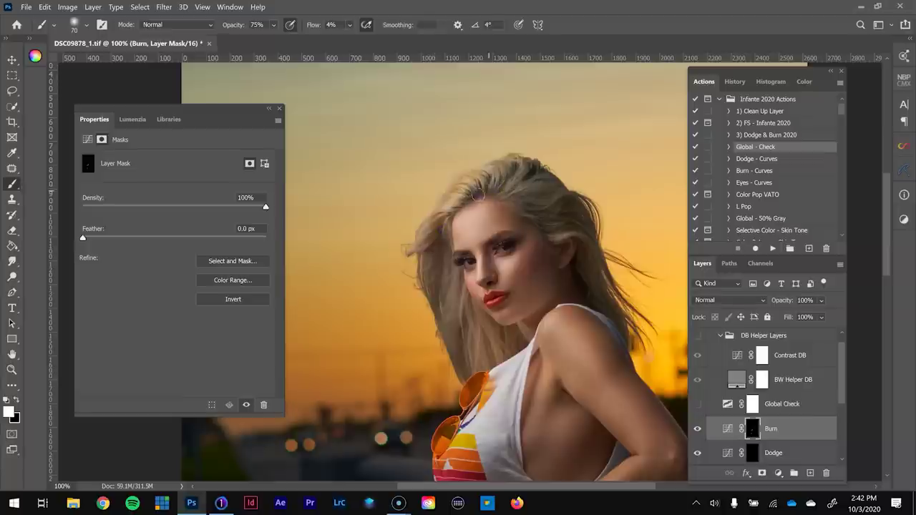
{"action": "key", "text": "bracketright"}
{"action": "key", "text": "bracketright"}
{"action": "key", "text": "bracketright"}
Brighten the highlight strands across the hair on the Dodge mask with a brush of 40 to 45 pixels.
{"action": "left_click", "coordinate": [752, 450]}
{"action": "key", "text": "shift+bracketleft"}
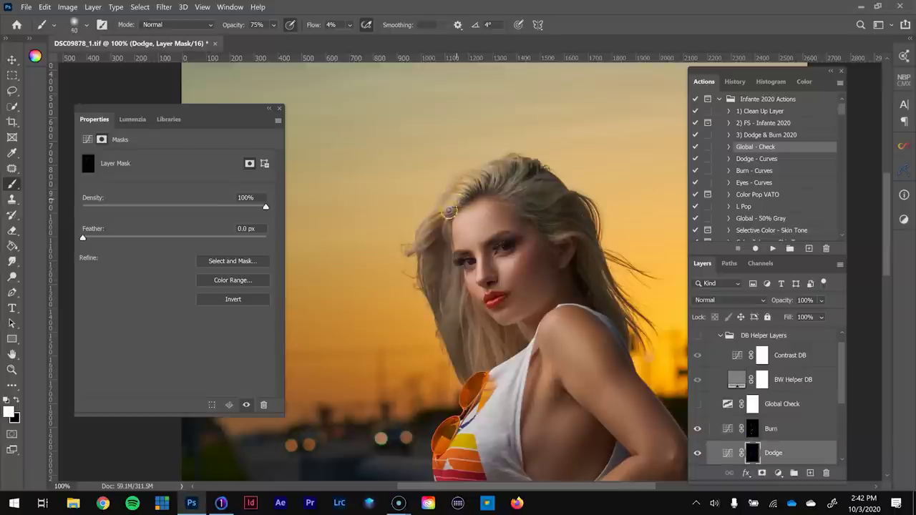
{"action": "key", "text": "bracketleft"}
{"action": "key", "text": "bracketleft"}
{"action": "key", "text": "bracketleft"}
{"action": "key", "text": "bracketleft"}
{"action": "key", "text": "bracketleft"}
{"action": "left_click_drag", "start_coordinate": [477, 184], "coordinate": [495, 176]}
{"action": "mouse_move", "coordinate": [492, 178]}
{"action": "left_mouse_down"}
{"action": "mouse_move", "coordinate": [501, 166]}
{"action": "mouse_move", "coordinate": [518, 188]}
{"action": "left_mouse_up"}
{"action": "mouse_move", "coordinate": [416, 247]}
{"action": "left_mouse_down"}
{"action": "mouse_move", "coordinate": [442, 243]}
{"action": "mouse_move", "coordinate": [447, 231]}
{"action": "mouse_move", "coordinate": [431, 267]}
{"action": "mouse_move", "coordinate": [467, 316]}
{"action": "mouse_move", "coordinate": [470, 306]}
{"action": "mouse_move", "coordinate": [479, 358]}
{"action": "mouse_move", "coordinate": [483, 345]}
{"action": "mouse_move", "coordinate": [495, 351]}
{"action": "mouse_move", "coordinate": [498, 341]}
{"action": "mouse_move", "coordinate": [520, 336]}
{"action": "mouse_move", "coordinate": [480, 351]}
{"action": "mouse_move", "coordinate": [467, 313]}
{"action": "mouse_move", "coordinate": [477, 307]}
{"action": "mouse_move", "coordinate": [491, 329]}
{"action": "mouse_move", "coordinate": [500, 297]}
{"action": "mouse_move", "coordinate": [526, 280]}
{"action": "left_mouse_up"}
{"action": "key", "text": "ctrl+minus"}
{"action": "left_click_drag", "start_coordinate": [527, 247], "coordinate": [544, 245]}
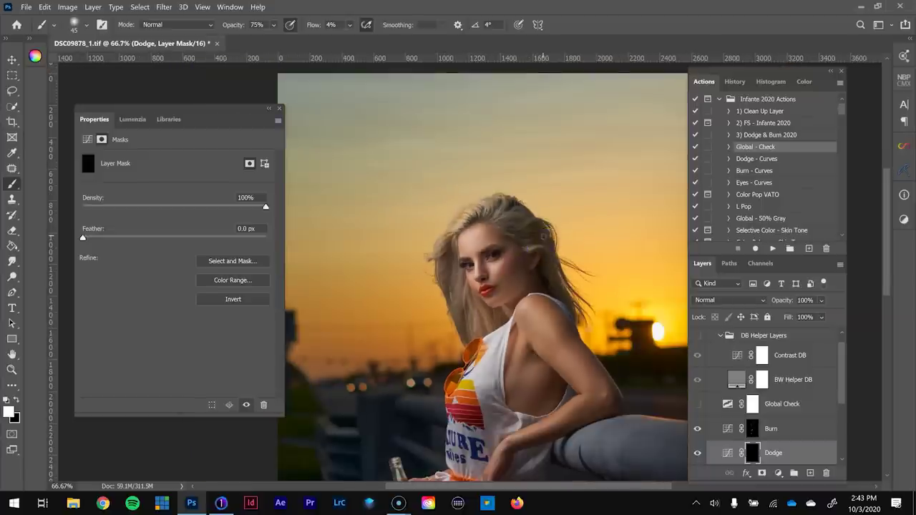
Group the upper Burn and Dodge layers together.
{"action": "key", "text": "ctrl+minus"}
{"action": "key", "text": "ctrl+minus"}
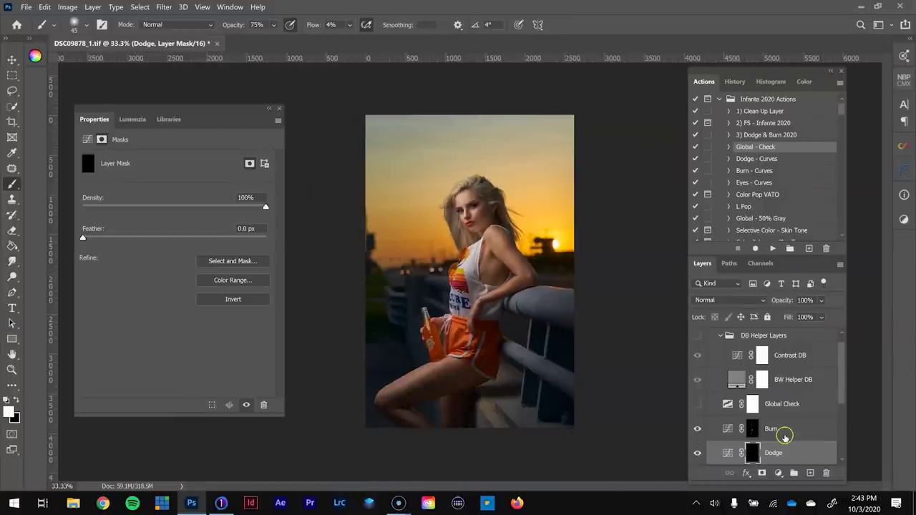
{"action": "left_click", "coordinate": [784, 437], "text": "shift"}
{"action": "key", "text": "ctrl+g"}
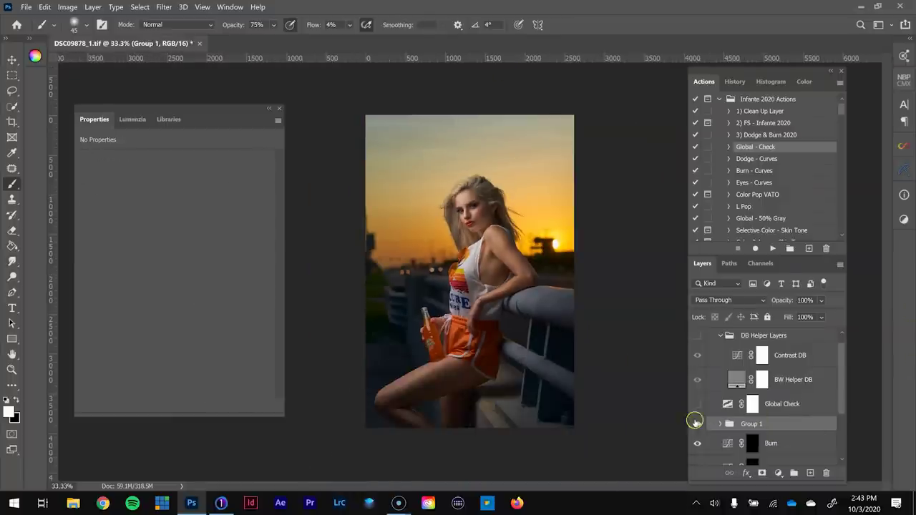
Toggle the new group's visibility and compare the global dodge and burn effect on the whole portrait.
{"action": "key", "text": "z"}
{"action": "left_click", "coordinate": [483, 220]}
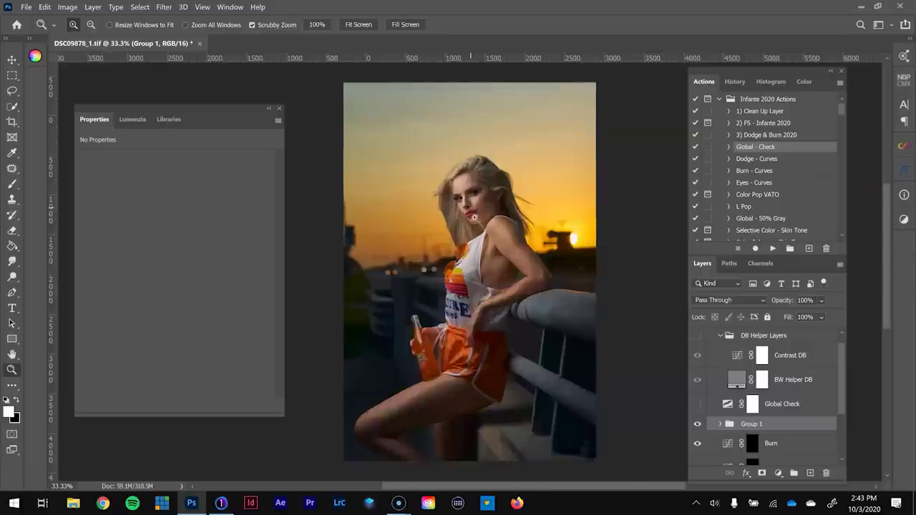
{"action": "left_click", "coordinate": [696, 425]}
{"action": "left_click", "coordinate": [696, 425]}
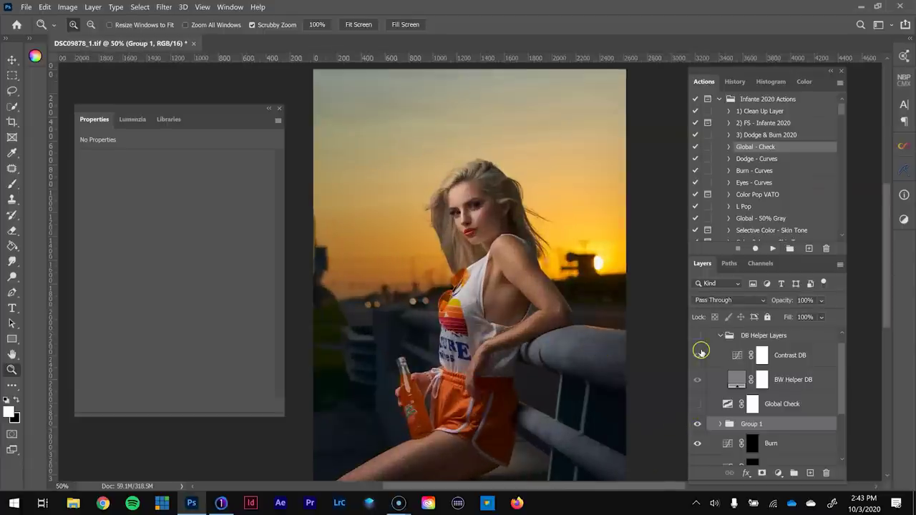
{"action": "scroll", "coordinate": [701, 348], "scroll_direction": "up", "scroll_amount": 1}
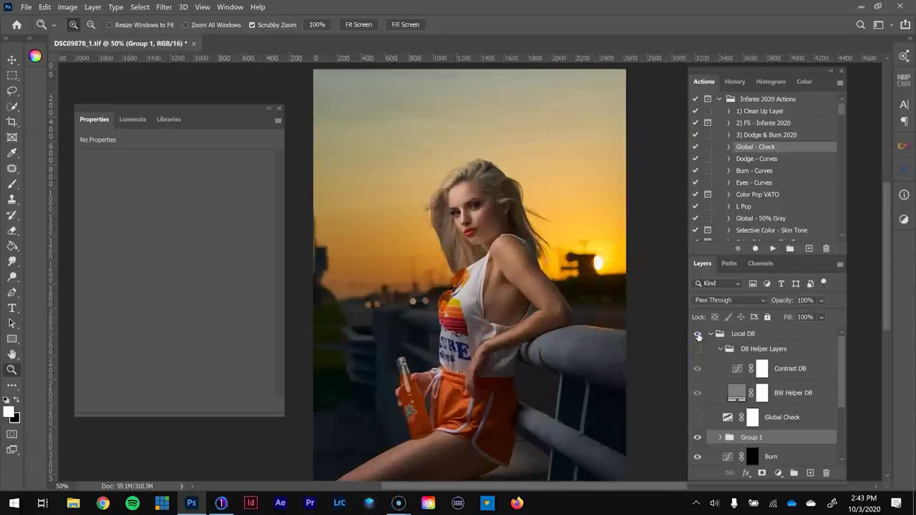
{"action": "key", "text": "ctrl+minus"}
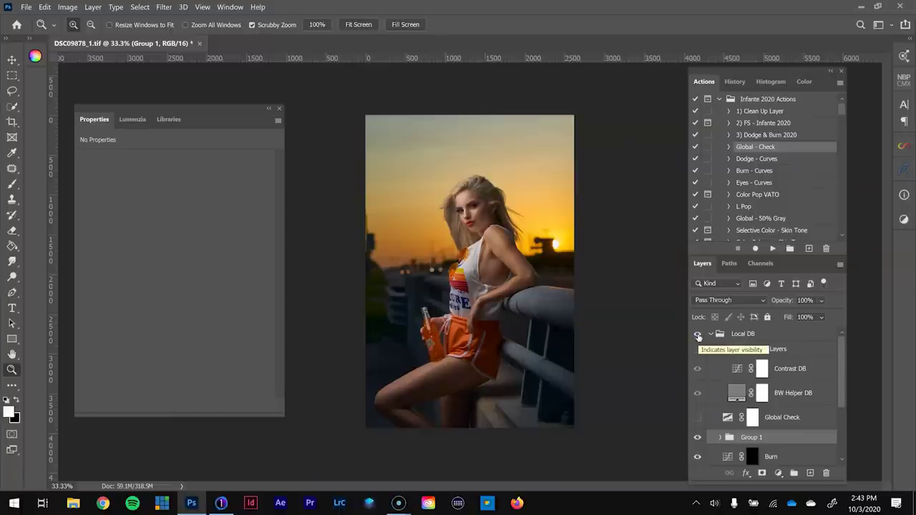
Run the Eyes - Curves action and brighten both irises on the Eyes mask with a brush of 20 pixels.
{"action": "left_click", "coordinate": [765, 183]}
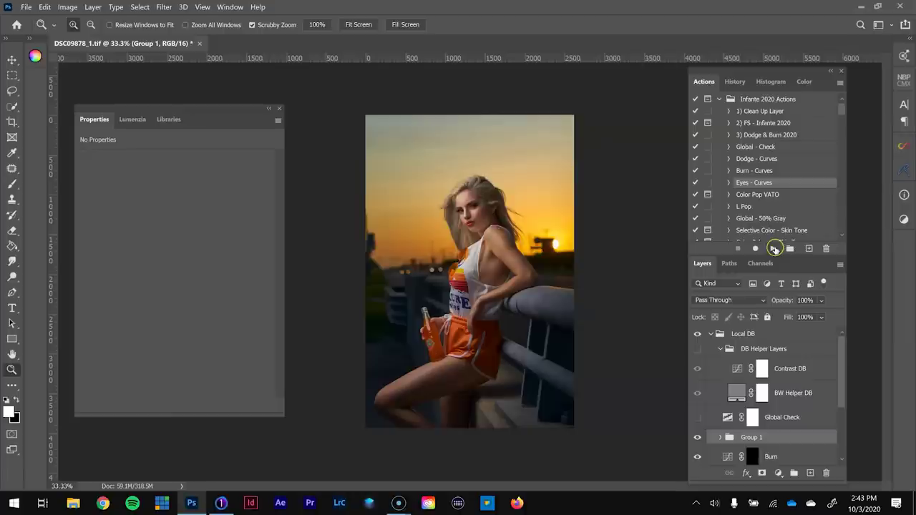
{"action": "left_click", "coordinate": [775, 248]}
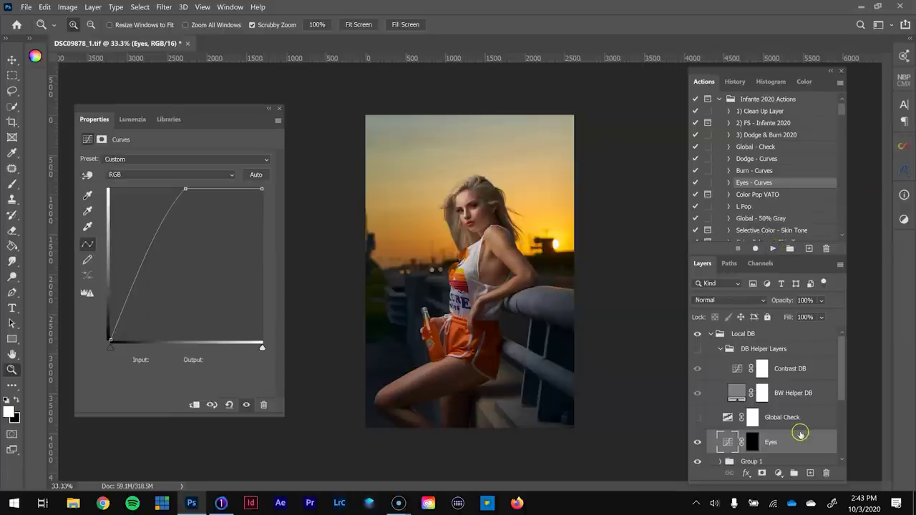
{"action": "mouse_move", "coordinate": [483, 202]}
{"action": "left_mouse_down"}
{"action": "mouse_move", "coordinate": [446, 292]}
{"action": "mouse_move", "coordinate": [504, 281]}
{"action": "left_mouse_up"}
{"action": "key", "text": "b"}
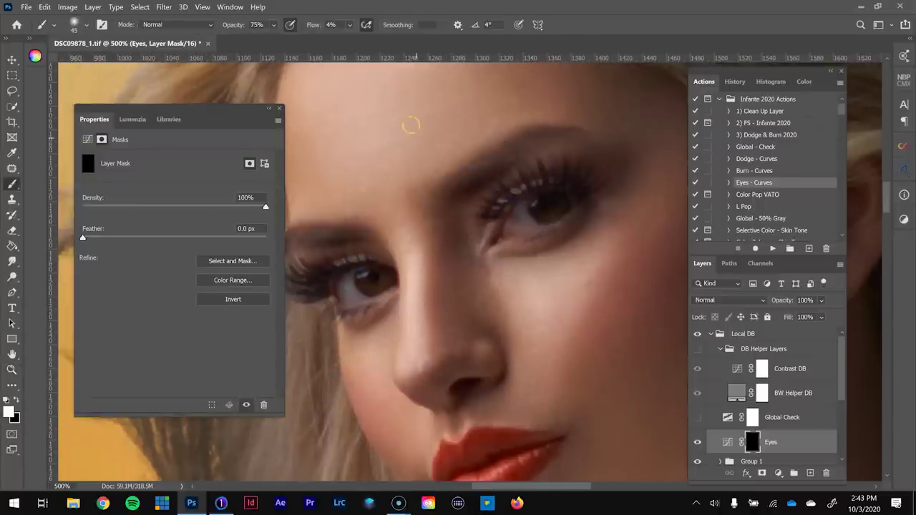
{"action": "key", "text": "bracketleft"}
{"action": "key", "text": "bracketleft"}
{"action": "key", "text": "bracketleft"}
{"action": "key", "text": "bracketleft"}
{"action": "key", "text": "bracketleft"}
{"action": "key", "text": "bracketright"}
{"action": "left_click_drag", "start_coordinate": [551, 207], "coordinate": [558, 207]}
{"action": "left_click", "coordinate": [390, 305]}
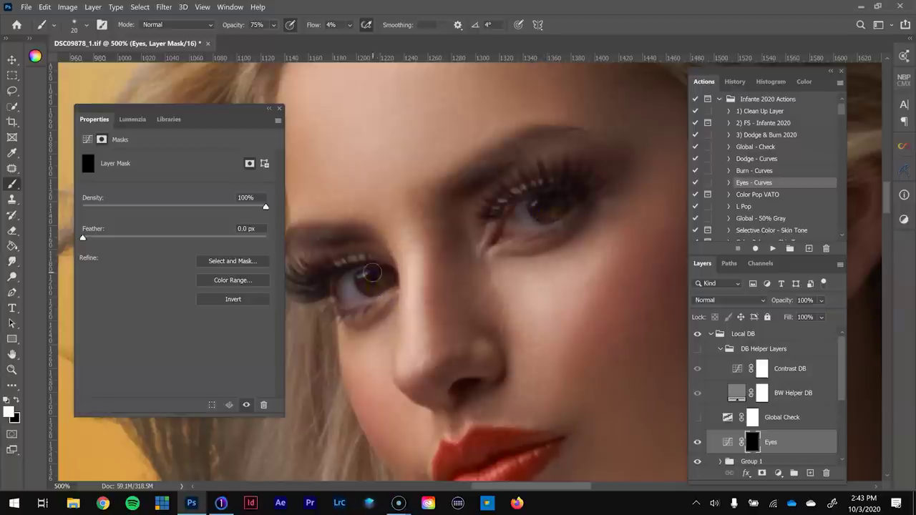
{"action": "mouse_move", "coordinate": [362, 290]}
{"action": "left_mouse_down"}
{"action": "mouse_move", "coordinate": [351, 287]}
{"action": "mouse_move", "coordinate": [357, 290]}
{"action": "left_mouse_up"}
Brighten the inner eye corners and lower iris edges on the Eyes mask, reducing the brush to 10 pixels.
{"action": "mouse_move", "coordinate": [493, 217]}
{"action": "left_mouse_down"}
{"action": "mouse_move", "coordinate": [523, 213]}
{"action": "mouse_move", "coordinate": [526, 225]}
{"action": "mouse_move", "coordinate": [526, 213]}
{"action": "mouse_move", "coordinate": [571, 206]}
{"action": "mouse_move", "coordinate": [518, 215]}
{"action": "mouse_move", "coordinate": [522, 225]}
{"action": "mouse_move", "coordinate": [539, 217]}
{"action": "mouse_move", "coordinate": [493, 252]}
{"action": "left_mouse_up"}
{"action": "left_click_drag", "start_coordinate": [387, 295], "coordinate": [398, 280]}
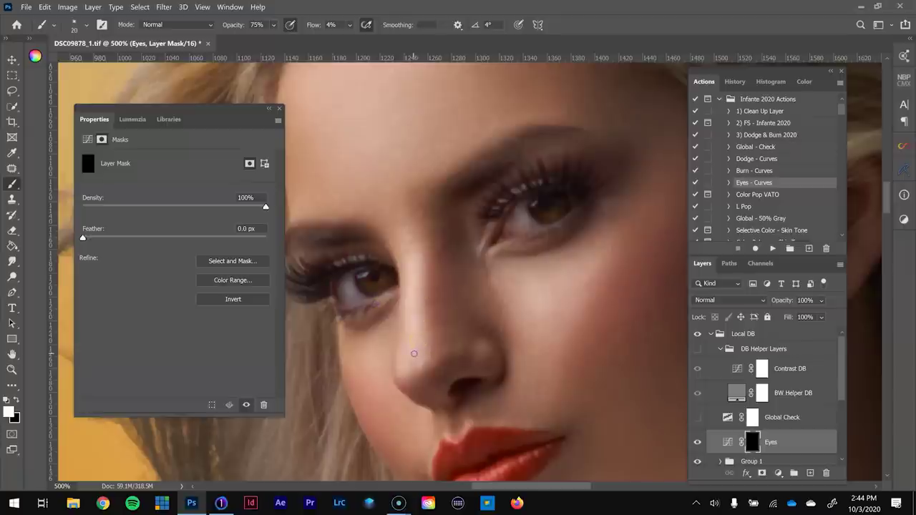
{"action": "mouse_move", "coordinate": [390, 294]}
{"action": "left_mouse_down"}
{"action": "mouse_move", "coordinate": [370, 272]}
{"action": "mouse_move", "coordinate": [375, 288]}
{"action": "left_mouse_up"}
{"action": "mouse_move", "coordinate": [526, 209]}
{"action": "left_mouse_down"}
{"action": "mouse_move", "coordinate": [559, 204]}
{"action": "mouse_move", "coordinate": [554, 213]}
{"action": "mouse_move", "coordinate": [517, 223]}
{"action": "left_mouse_up"}
{"action": "mouse_move", "coordinate": [380, 272]}
{"action": "left_mouse_down"}
{"action": "mouse_move", "coordinate": [362, 276]}
{"action": "mouse_move", "coordinate": [344, 260]}
{"action": "mouse_move", "coordinate": [402, 247]}
{"action": "left_mouse_up"}
{"action": "left_click_drag", "start_coordinate": [507, 228], "coordinate": [527, 227]}
Add a Curves adjustment layer in Screen blend mode and invert its mask to black.
{"action": "left_click", "coordinate": [779, 473]}
{"action": "left_click", "coordinate": [796, 324]}
{"action": "left_click", "coordinate": [748, 300]}
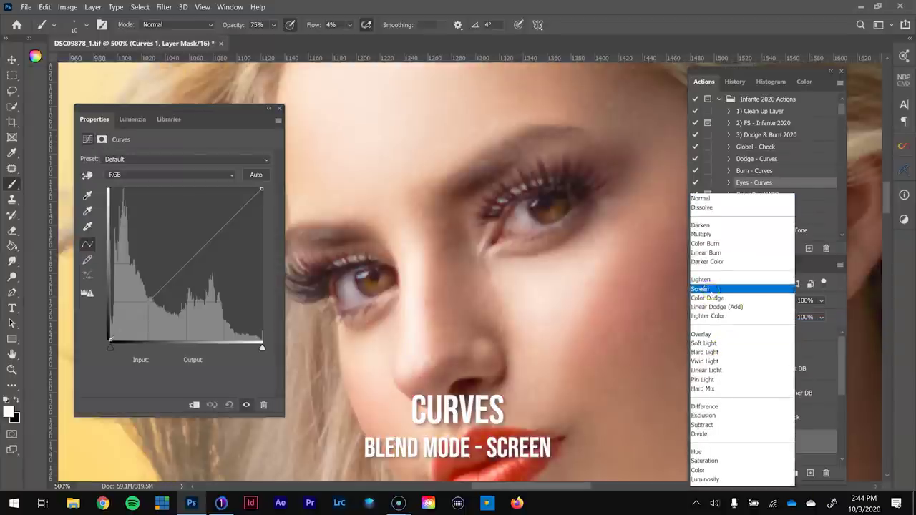
{"action": "left_click", "coordinate": [719, 288]}
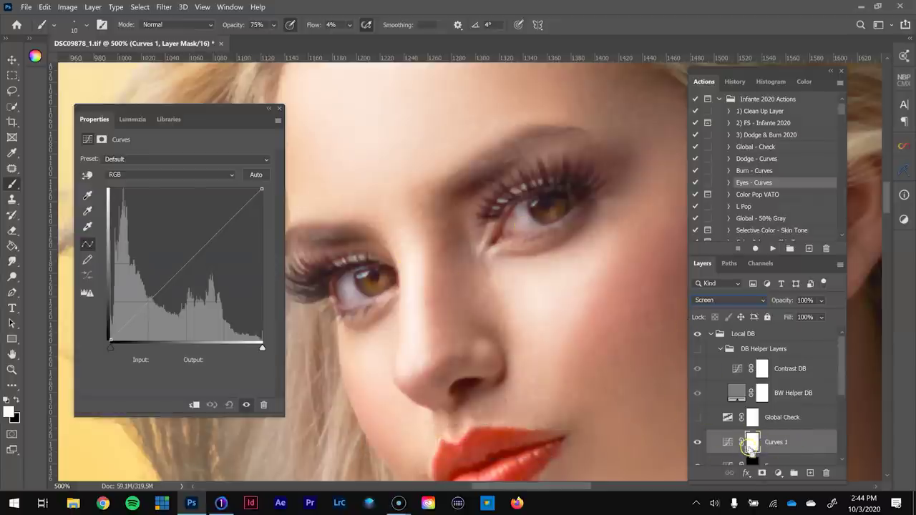
{"action": "key", "text": "ctrl+i"}
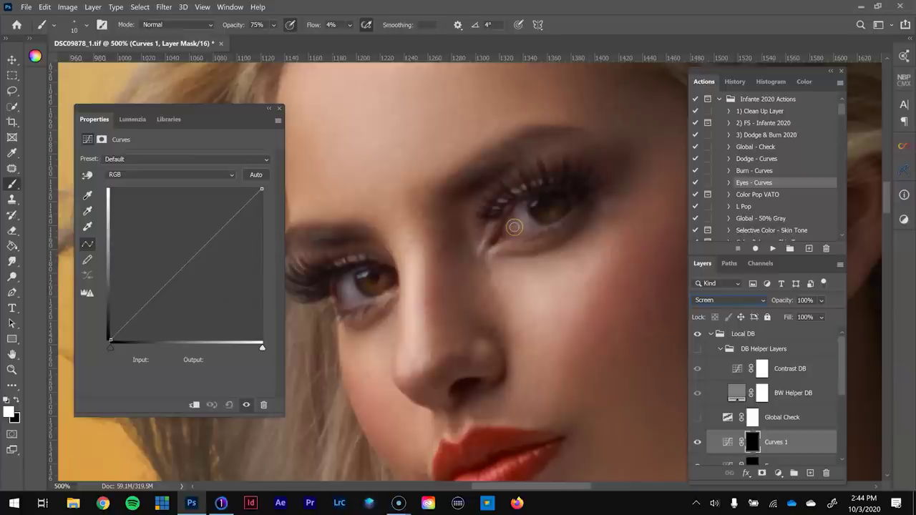
Lighten the whites of both eyes on the Screen curves mask with a brush of 10 to 20 pixels.
{"action": "mouse_move", "coordinate": [514, 227]}
{"action": "left_mouse_down"}
{"action": "mouse_move", "coordinate": [501, 23]}
{"action": "mouse_move", "coordinate": [597, 129]}
{"action": "mouse_move", "coordinate": [526, 164]}
{"action": "mouse_move", "coordinate": [521, 239]}
{"action": "mouse_move", "coordinate": [519, 215]}
{"action": "mouse_move", "coordinate": [530, 211]}
{"action": "mouse_move", "coordinate": [519, 220]}
{"action": "mouse_move", "coordinate": [530, 224]}
{"action": "mouse_move", "coordinate": [519, 223]}
{"action": "mouse_move", "coordinate": [540, 213]}
{"action": "left_mouse_up"}
{"action": "key", "text": "bracketright"}
{"action": "key", "text": "bracketright"}
{"action": "key", "text": "bracketright"}
{"action": "key", "text": "bracketleft"}
{"action": "mouse_move", "coordinate": [379, 293]}
{"action": "left_mouse_down"}
{"action": "mouse_move", "coordinate": [350, 288]}
{"action": "mouse_move", "coordinate": [354, 274]}
{"action": "mouse_move", "coordinate": [346, 288]}
{"action": "left_mouse_up"}
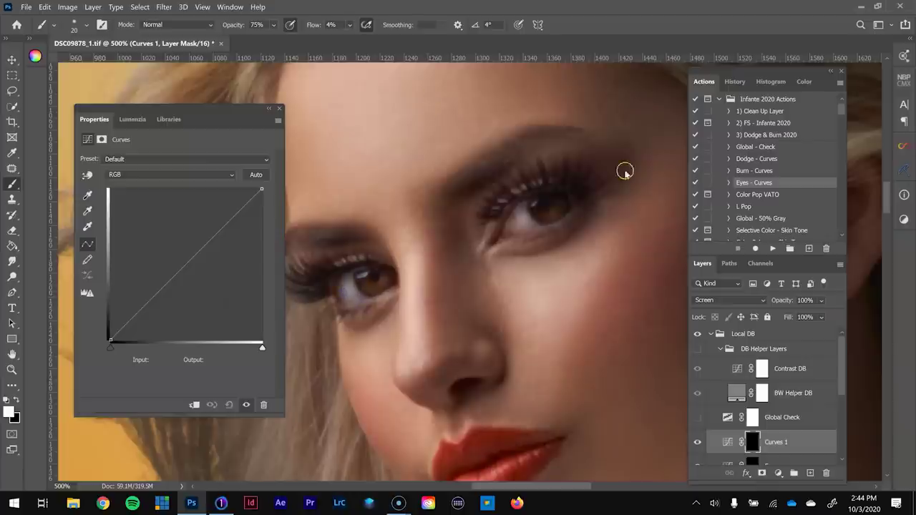
Compare the eyes with and without the Screen curves layer and reduce its opacity to 45%.
{"action": "left_click", "coordinate": [697, 441]}
{"action": "left_click", "coordinate": [698, 442]}
{"action": "left_click", "coordinate": [821, 300]}
{"action": "left_click_drag", "start_coordinate": [807, 316], "coordinate": [804, 316]}
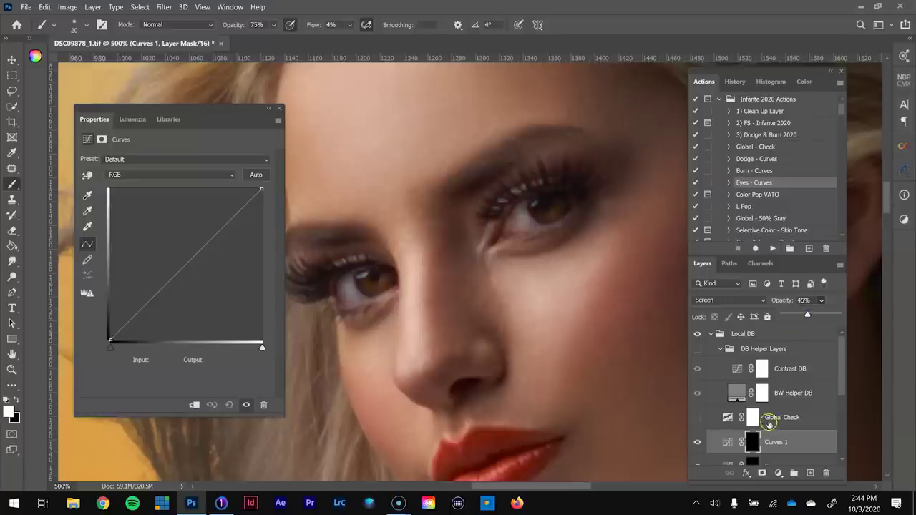
Select the Eyes layer, toggle its visibility and check the eye brightening from close up out to the portrait view.
{"action": "scroll", "coordinate": [789, 437], "scroll_direction": "down", "scroll_amount": 1}
{"action": "left_click", "coordinate": [728, 438]}
{"action": "left_click", "coordinate": [699, 439]}
{"action": "left_click", "coordinate": [699, 440]}
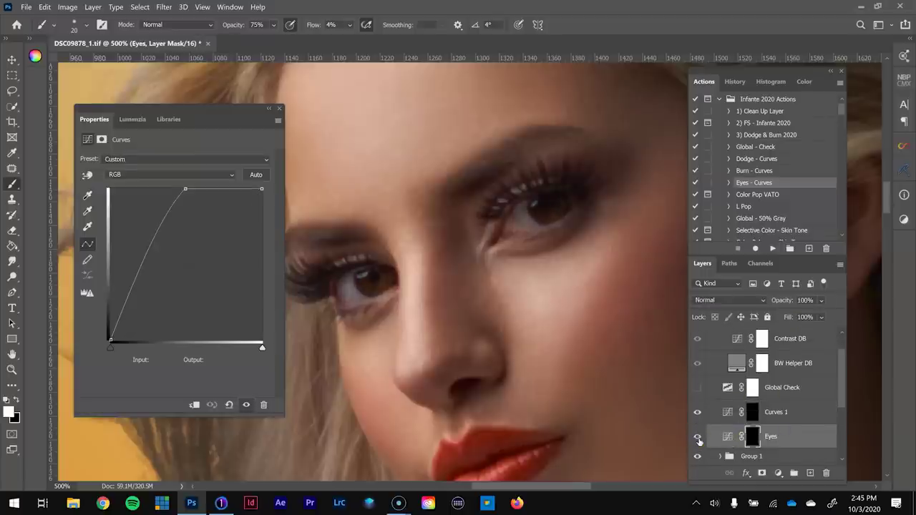
{"action": "key", "text": "ctrl+minus"}
{"action": "key", "text": "ctrl+minus"}
{"action": "key", "text": "ctrl+minus"}
{"action": "key", "text": "ctrl+minus"}
{"action": "key", "text": "ctrl+minus"}
{"action": "key", "text": "ctrl+minus"}
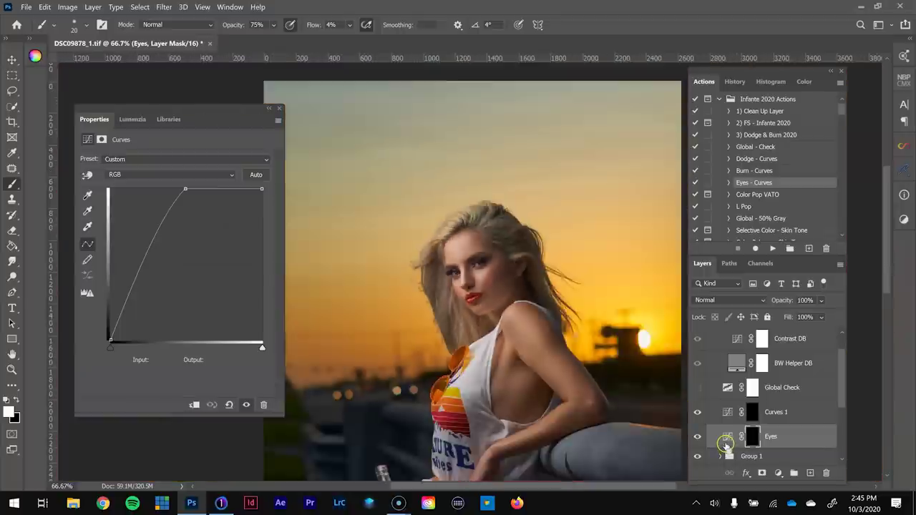
Brighten fine highlights on the nose and lips on the Eyes mask with a brush of 10 pixels.
{"action": "key", "text": "z"}
{"action": "mouse_move", "coordinate": [458, 280]}
{"action": "left_mouse_down"}
{"action": "mouse_move", "coordinate": [556, 360]}
{"action": "mouse_move", "coordinate": [513, 327]}
{"action": "left_mouse_up"}
{"action": "key", "text": "b"}
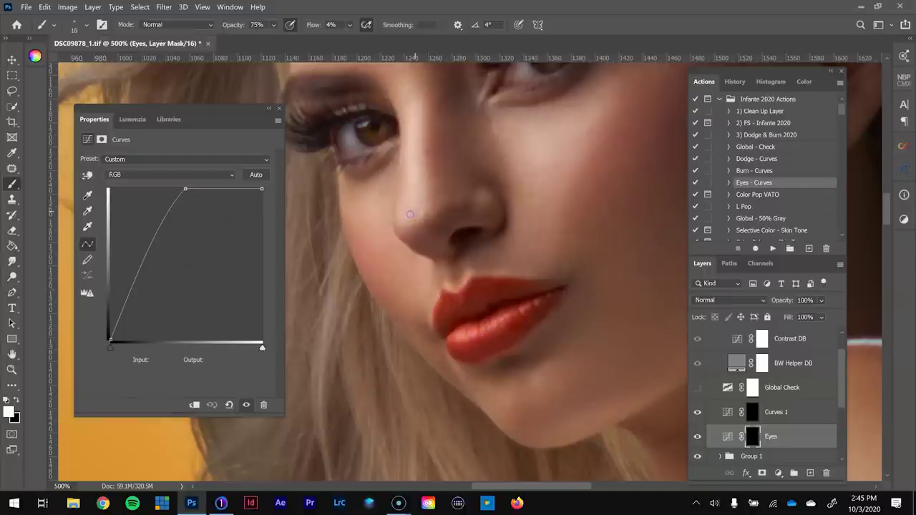
{"action": "scroll", "coordinate": [447, 182], "scroll_direction": "down", "scroll_amount": 5}
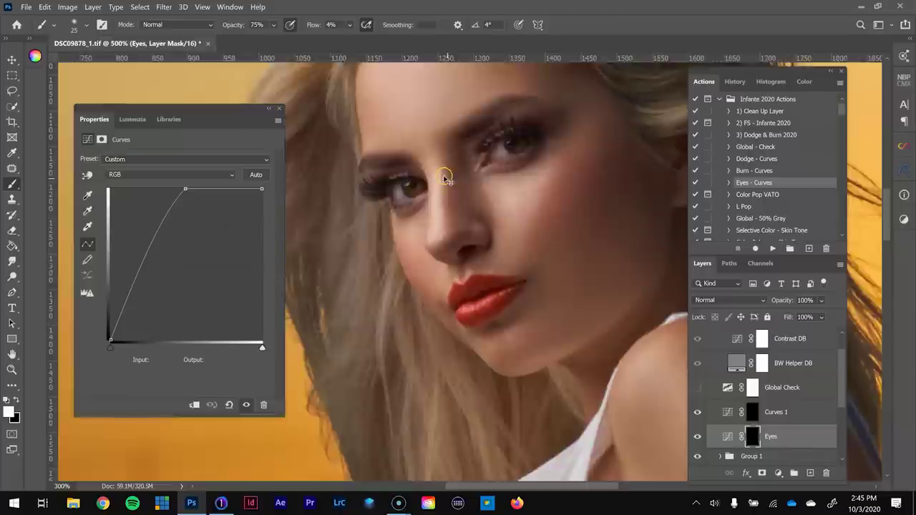
Collapse the Local DB group and toggle its visibility to compare the dodge and burn on the whole portrait.
{"action": "scroll", "coordinate": [447, 150], "scroll_direction": "down", "scroll_amount": 1}
{"action": "scroll", "coordinate": [469, 147], "scroll_direction": "down", "scroll_amount": 1}
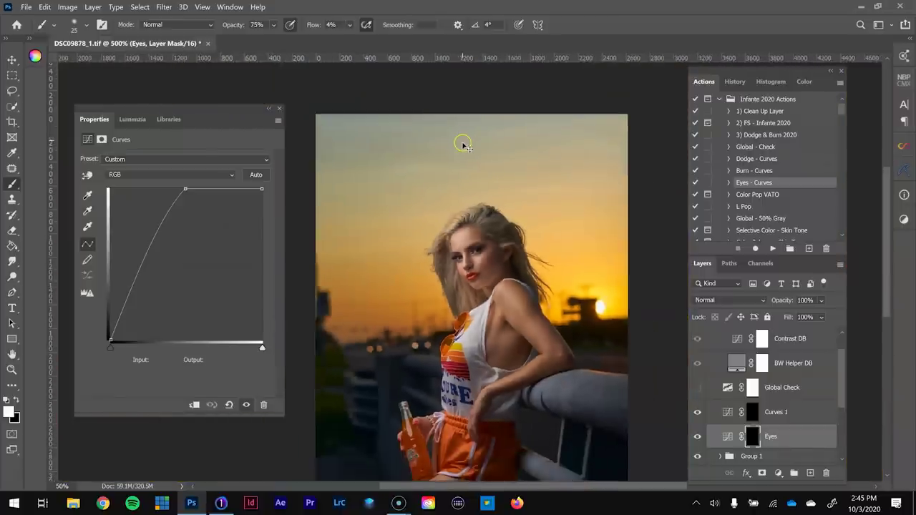
{"action": "key", "text": "ctrl+minus"}
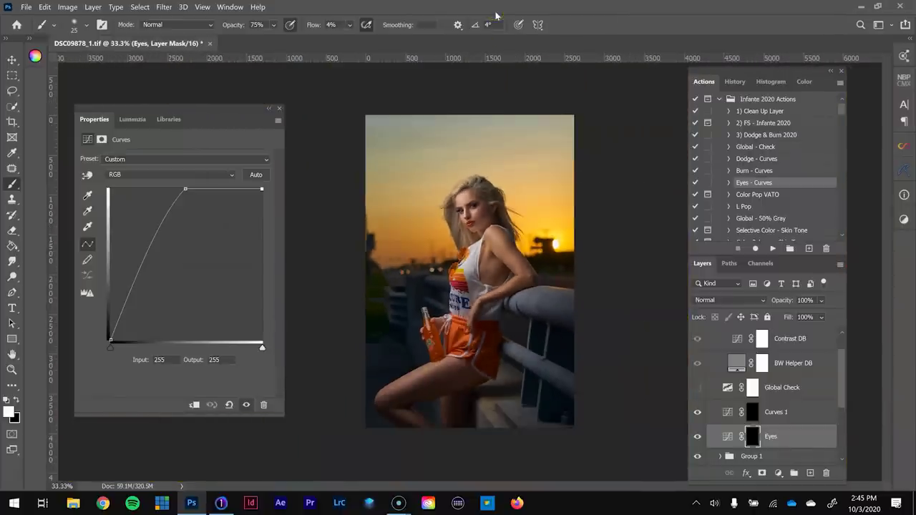
{"action": "scroll", "coordinate": [760, 393], "scroll_direction": "up", "scroll_amount": 2}
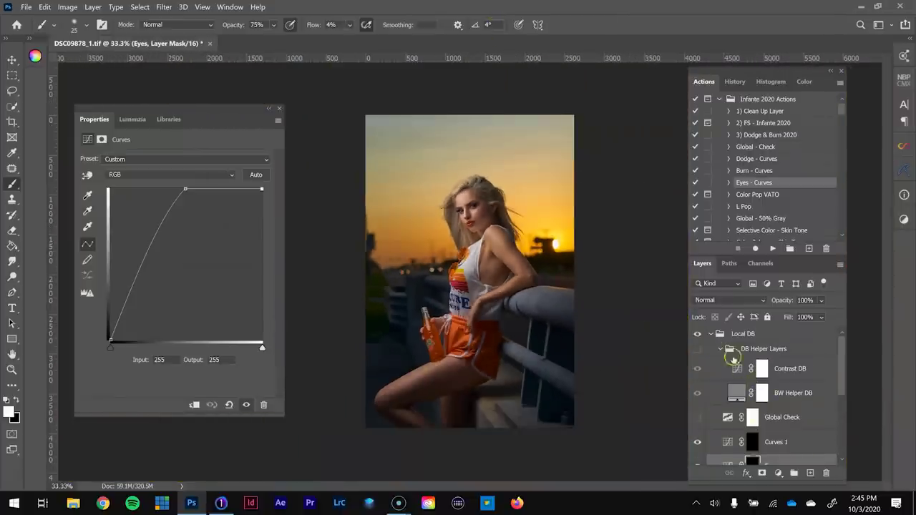
{"action": "left_click", "coordinate": [712, 334]}
{"action": "left_click", "coordinate": [699, 334]}
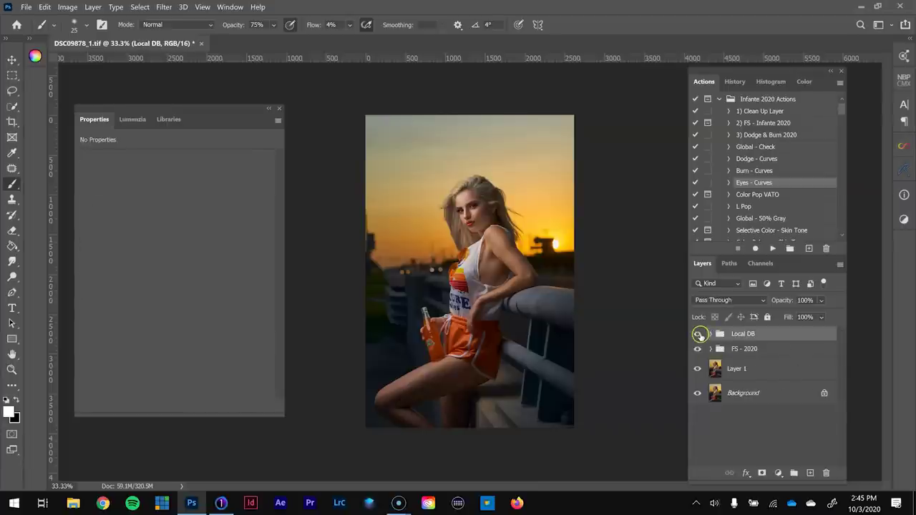
{"action": "left_click", "coordinate": [698, 334]}
{"action": "left_click", "coordinate": [698, 334]}
Compare the retouched portrait with the original by repeatedly showing the Background layer alone, close up on the upper body.
{"action": "left_click", "coordinate": [699, 392]}
{"action": "key", "text": "z"}
{"action": "left_click_drag", "start_coordinate": [465, 205], "coordinate": [572, 258]}
{"action": "left_click", "coordinate": [697, 394], "text": "alt"}
{"action": "left_click", "coordinate": [697, 394], "text": "alt"}
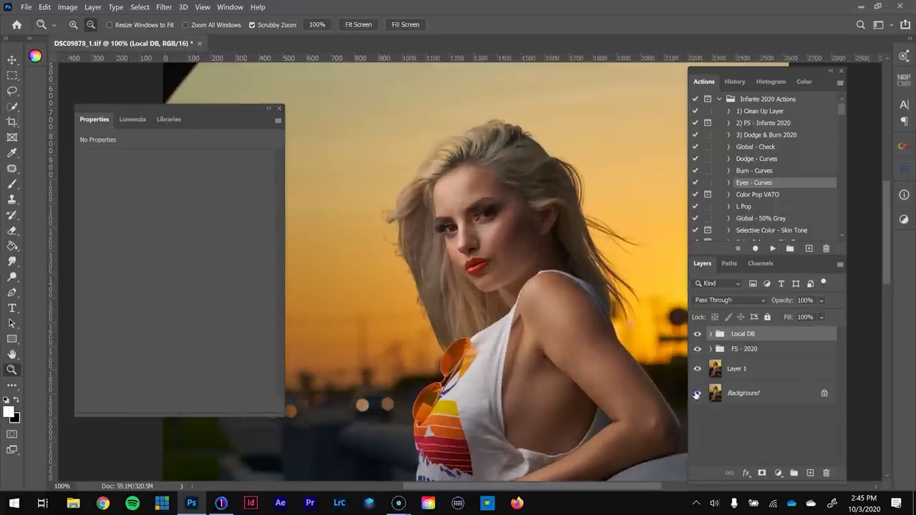
{"action": "left_click", "coordinate": [697, 394], "text": "alt"}
{"action": "left_click", "coordinate": [697, 394], "text": "alt"}
{"action": "left_click", "coordinate": [696, 393], "text": "alt"}
{"action": "left_click", "coordinate": [696, 394], "text": "alt"}
{"action": "left_click", "coordinate": [697, 394], "text": "alt"}
{"action": "left_click", "coordinate": [697, 394], "text": "alt"}
{"action": "left_click", "coordinate": [696, 393], "text": "alt"}
{"action": "left_click", "coordinate": [696, 394], "text": "alt"}
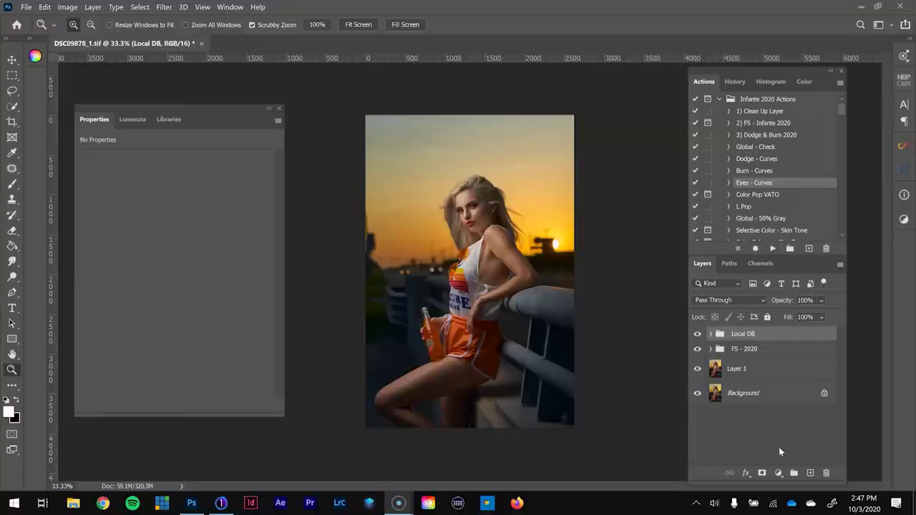
Add a Selective Color adjustment layer above Local DB and set its Reds to Cyan -10%, Magenta +1% and Yellow +4%.
{"action": "left_click", "coordinate": [779, 473]}
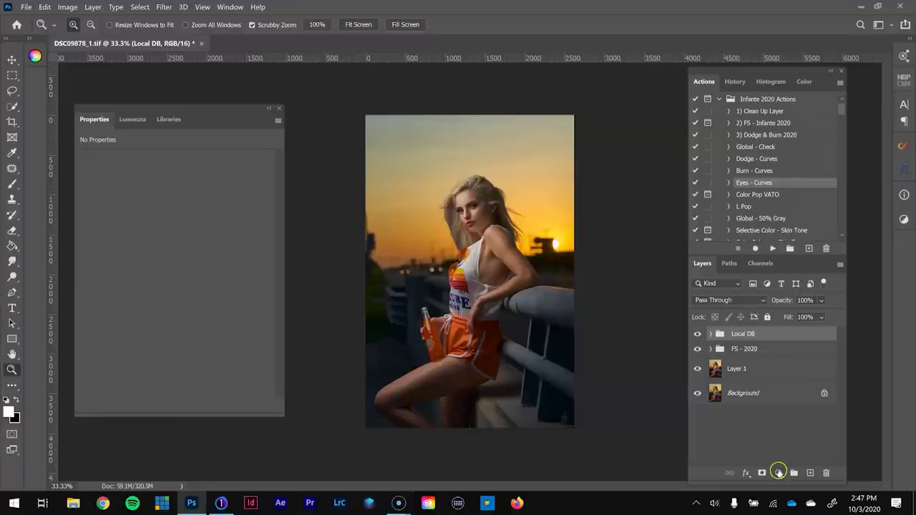
{"action": "left_click", "coordinate": [796, 468]}
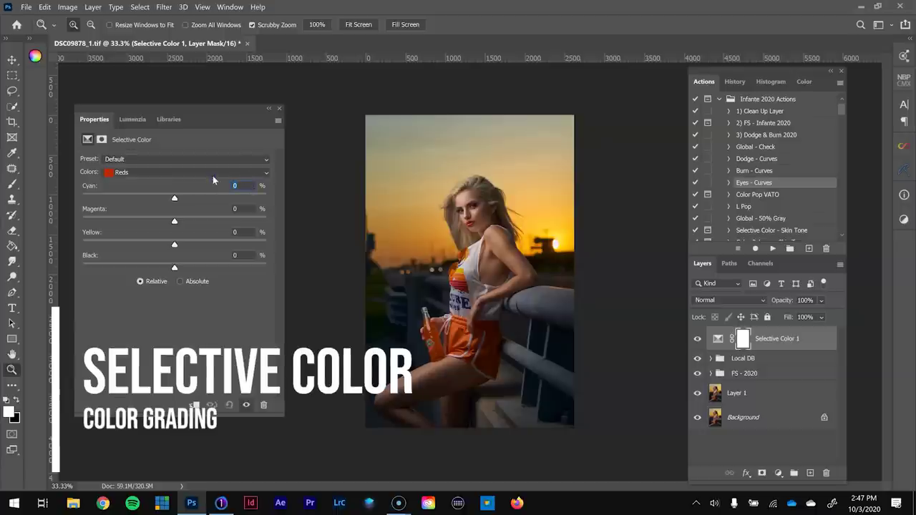
{"action": "key", "text": "BackSpace"}
{"action": "type", "text": "-10"}
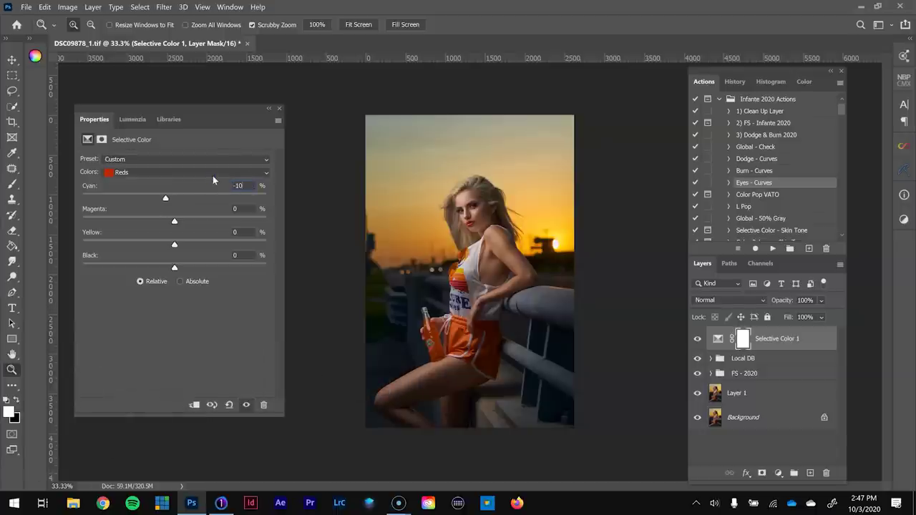
{"action": "left_click", "coordinate": [236, 209]}
{"action": "type", "text": "1"}
{"action": "left_click", "coordinate": [246, 231]}
{"action": "type", "text": "4"}
Examine the skin on the face and shoulder with the Selective Color adjustment on and off.
{"action": "left_click", "coordinate": [476, 214]}
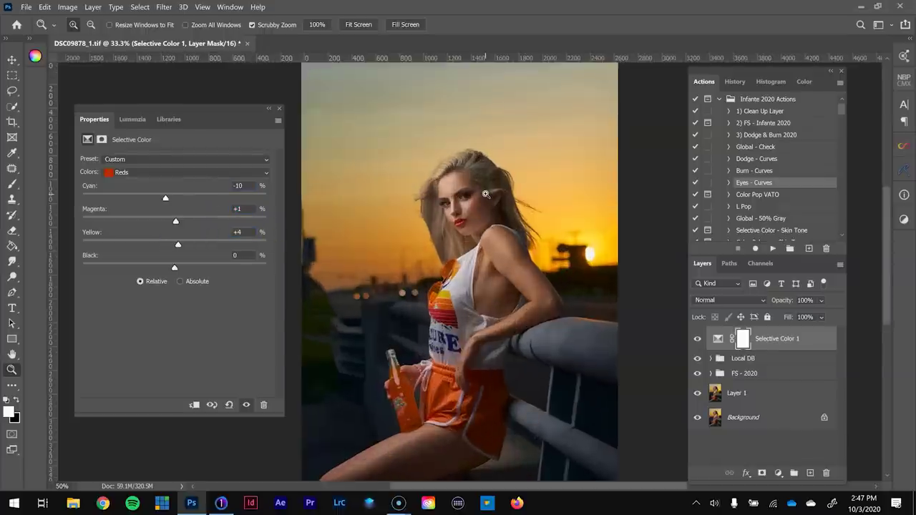
{"action": "left_click", "coordinate": [476, 214]}
{"action": "left_click", "coordinate": [476, 214]}
{"action": "left_click", "coordinate": [498, 249]}
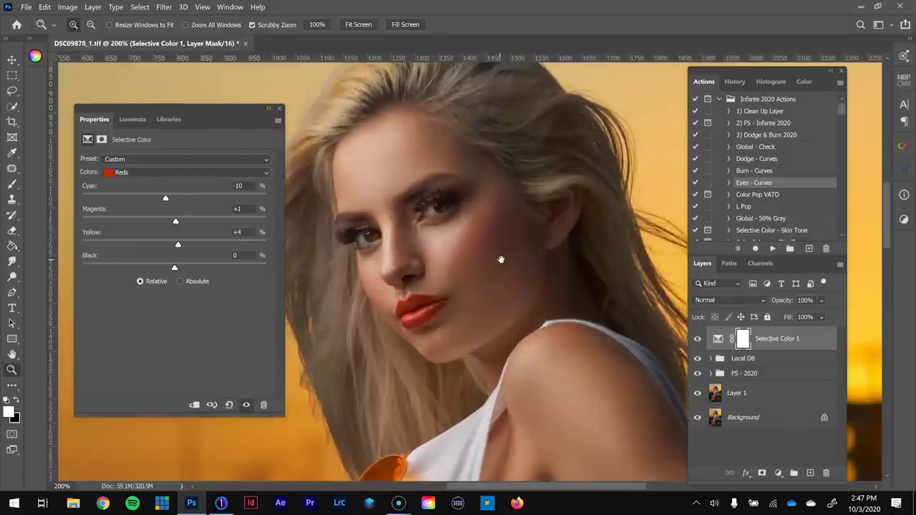
{"action": "left_click", "coordinate": [506, 268], "text": "alt"}
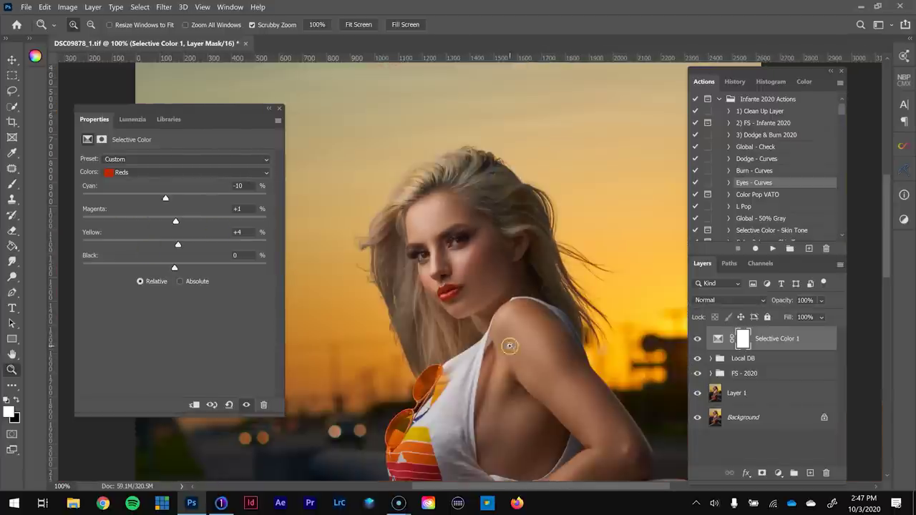
{"action": "left_click", "coordinate": [698, 338]}
{"action": "left_click", "coordinate": [698, 338]}
{"action": "left_click", "coordinate": [405, 233]}
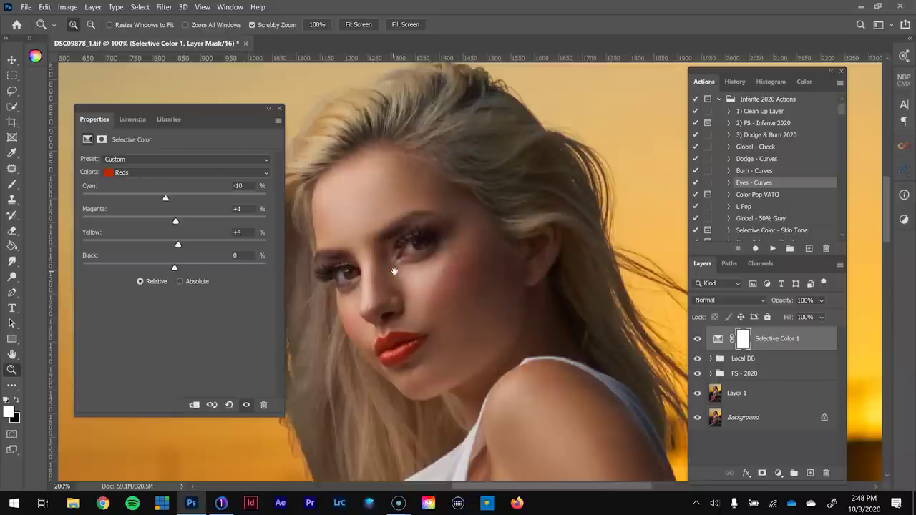
Set the Selective Color layer's Yellows to Cyan -3% and Yellow +1%, and compare the portrait with and without the layer.
{"action": "left_click", "coordinate": [192, 173]}
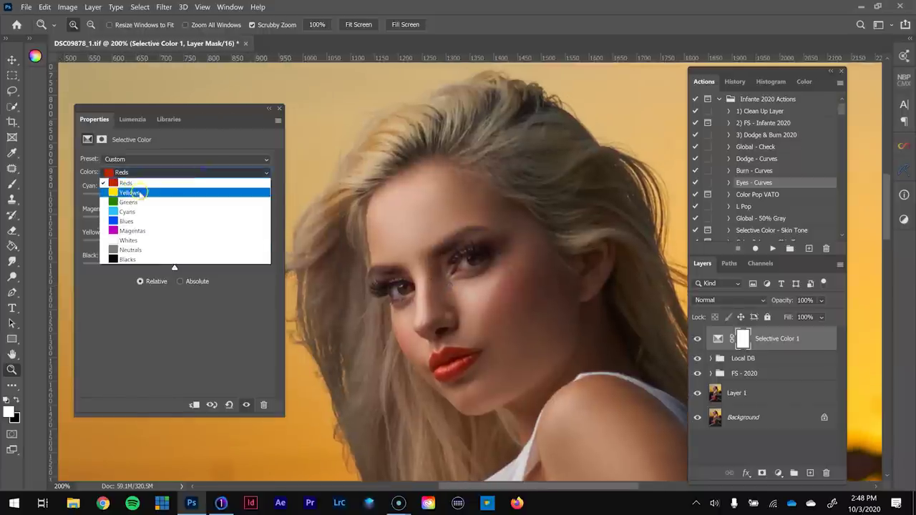
{"action": "left_click", "coordinate": [139, 193]}
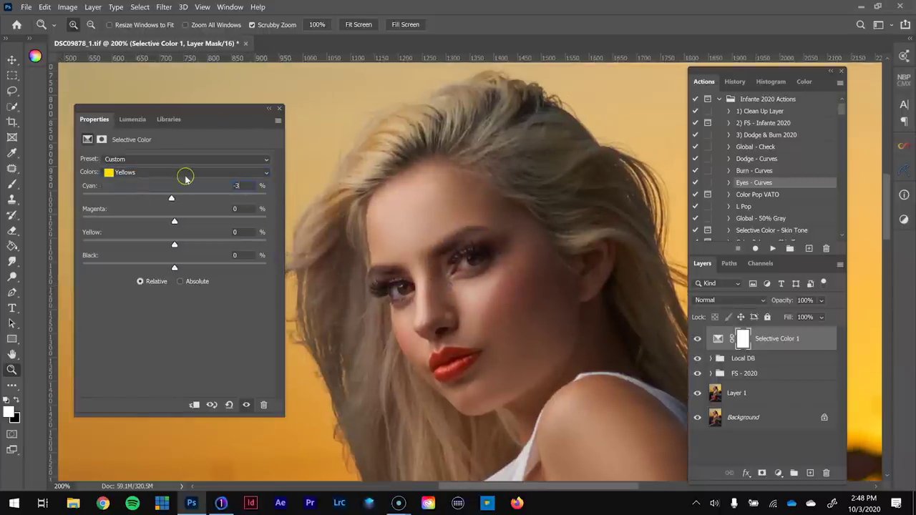
{"action": "left_click", "coordinate": [236, 231]}
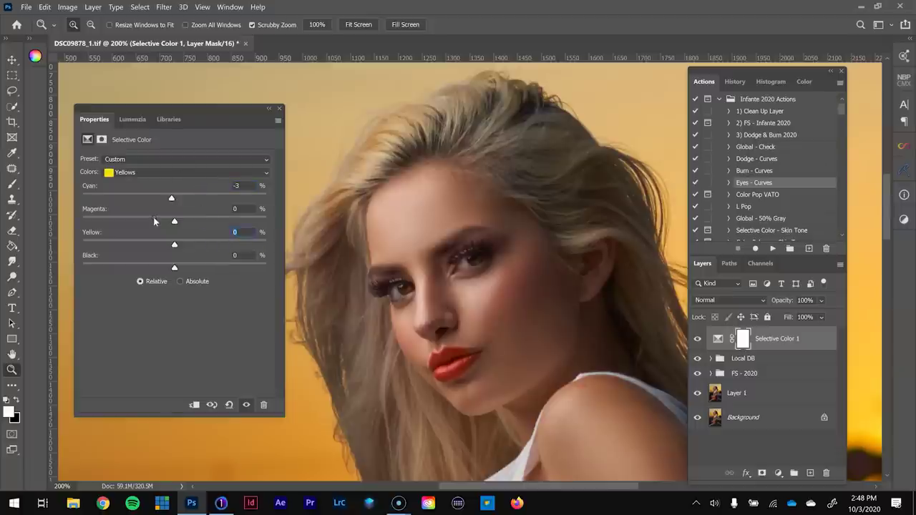
{"action": "key", "text": "Up"}
{"action": "left_click", "coordinate": [698, 339]}
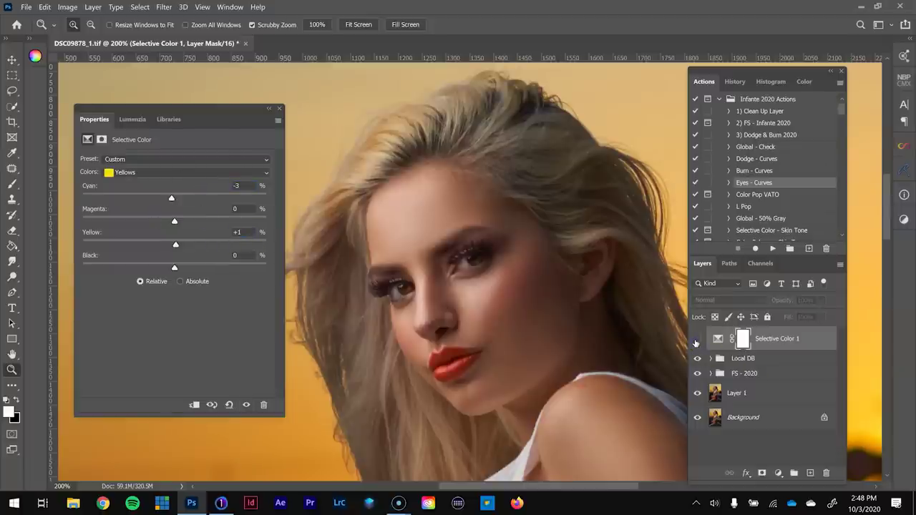
{"action": "left_click", "coordinate": [697, 339]}
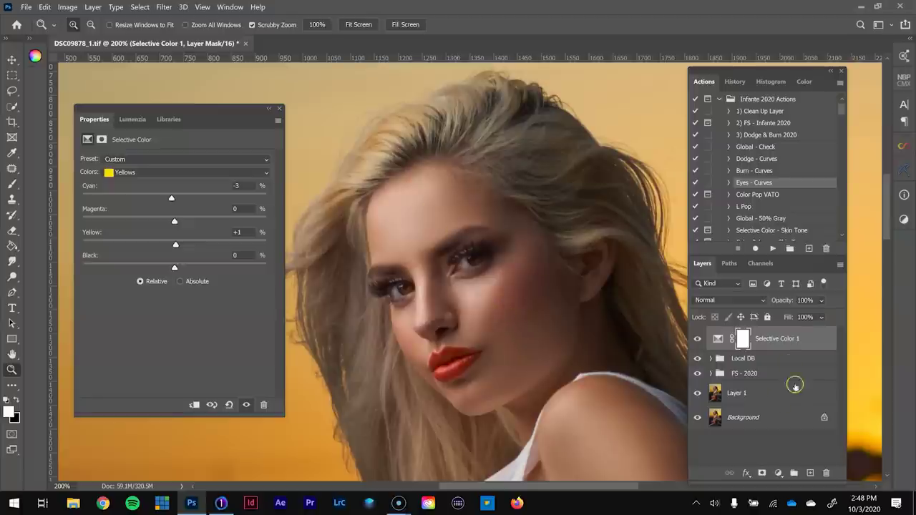
{"action": "left_click", "coordinate": [696, 340]}
{"action": "left_click", "coordinate": [695, 340]}
{"action": "left_click", "coordinate": [695, 339]}
{"action": "left_click", "coordinate": [695, 339]}
Rename the Selective Color layer as Skin Tone.
{"action": "double_click", "coordinate": [777, 339]}
{"action": "type", "text": "Skin Tone"}
{"action": "key", "text": "Return"}
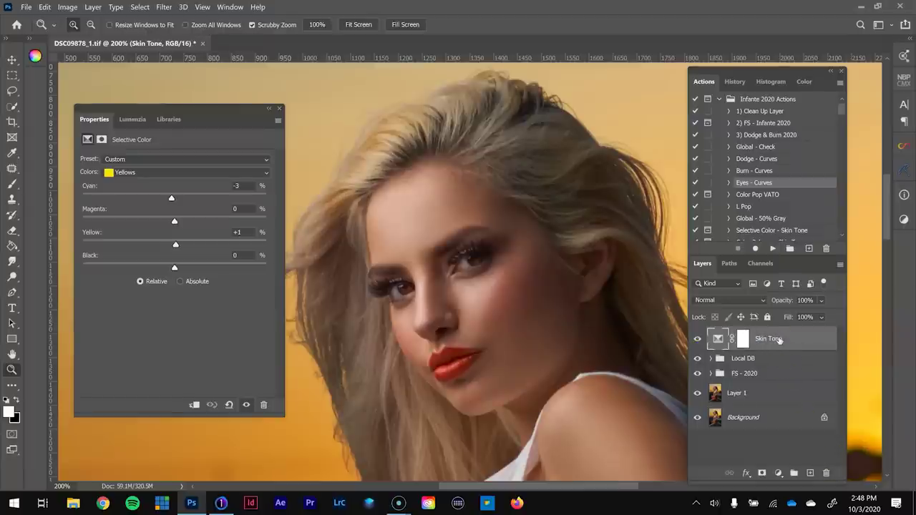
Add a second Selective Color adjustment layer above Skin Tone, with most of the portrait in view.
{"action": "left_click", "coordinate": [778, 473]}
{"action": "left_click", "coordinate": [803, 472]}
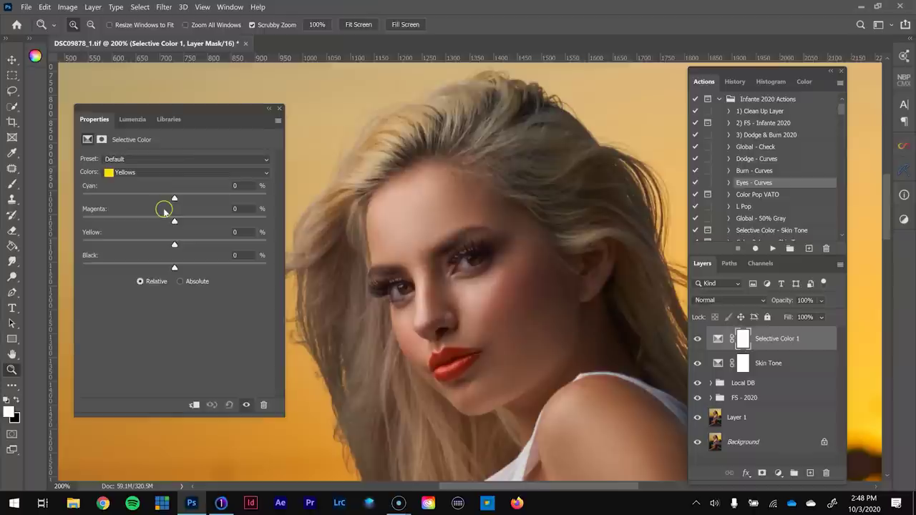
{"action": "key", "text": "ctrl+minus"}
{"action": "key", "text": "ctrl+minus"}
{"action": "key", "text": "ctrl+minus"}
{"action": "key", "text": "ctrl+minus"}
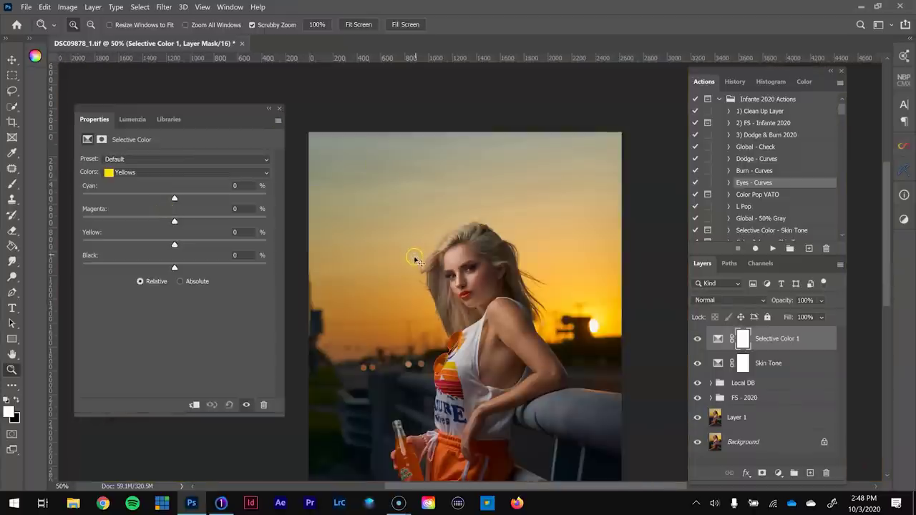
{"action": "key", "text": "ctrl+plus"}
Set the Blues of the new Selective Color layer to Cyan +19%, Magenta +1% and Black -3%.
{"action": "left_click", "coordinate": [256, 172]}
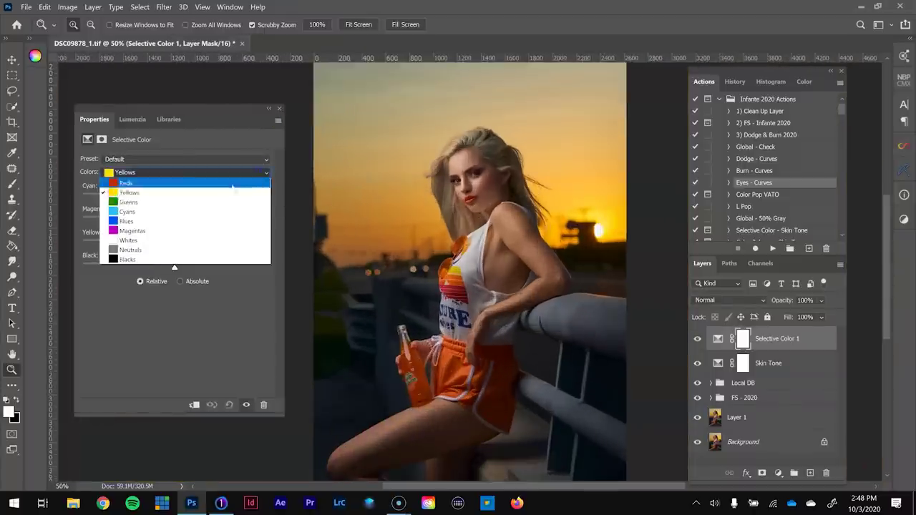
{"action": "left_click", "coordinate": [186, 222]}
{"action": "left_click", "coordinate": [239, 186]}
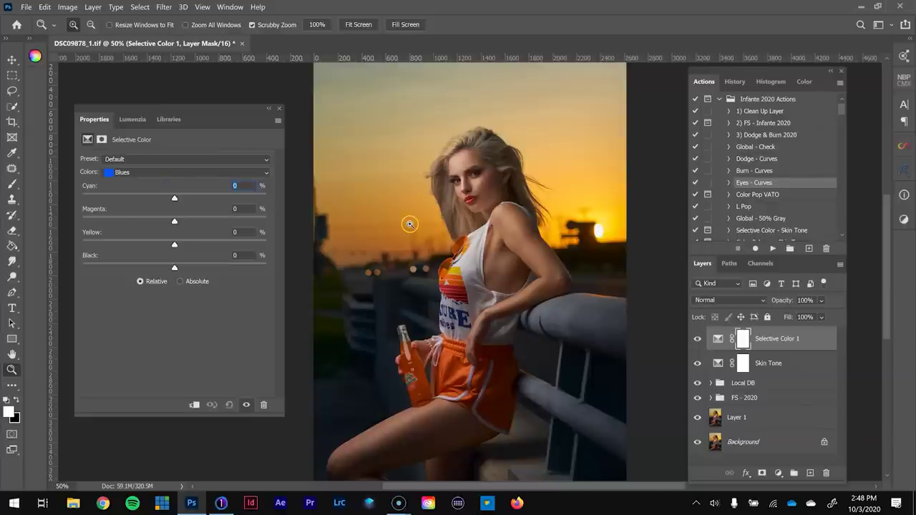
{"action": "key", "text": "Up"}
{"action": "key", "text": "Return"}
{"action": "left_click", "coordinate": [242, 209]}
{"action": "left_click", "coordinate": [263, 231]}
{"action": "key", "text": "Up"}
{"action": "left_click", "coordinate": [192, 256]}
{"action": "type", "text": "-3"}
Set the Neutrals of the same Selective Color layer to Cyan +1% and Yellow +1%.
{"action": "left_click", "coordinate": [204, 171]}
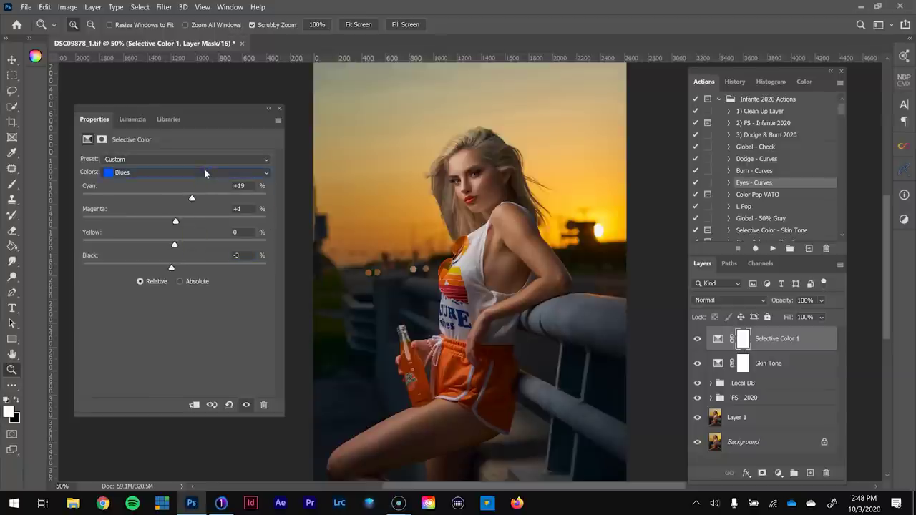
{"action": "left_click", "coordinate": [205, 172]}
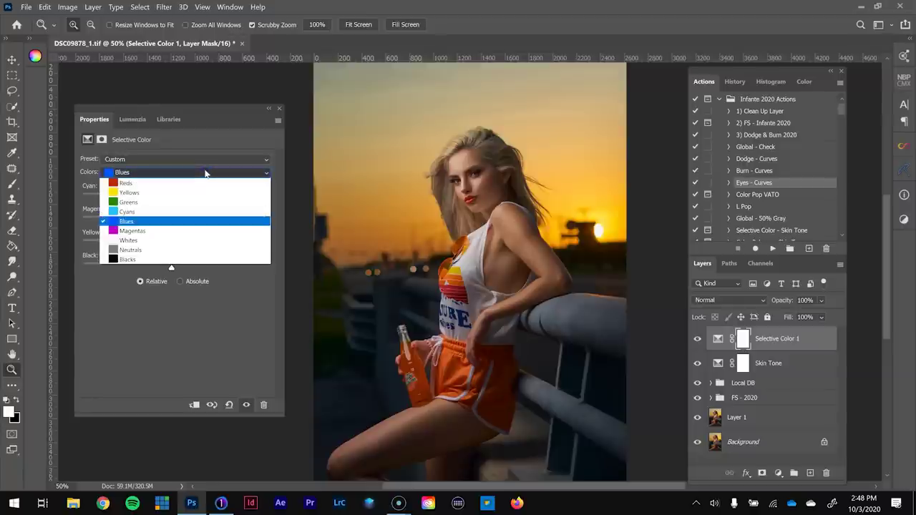
{"action": "left_click", "coordinate": [203, 250]}
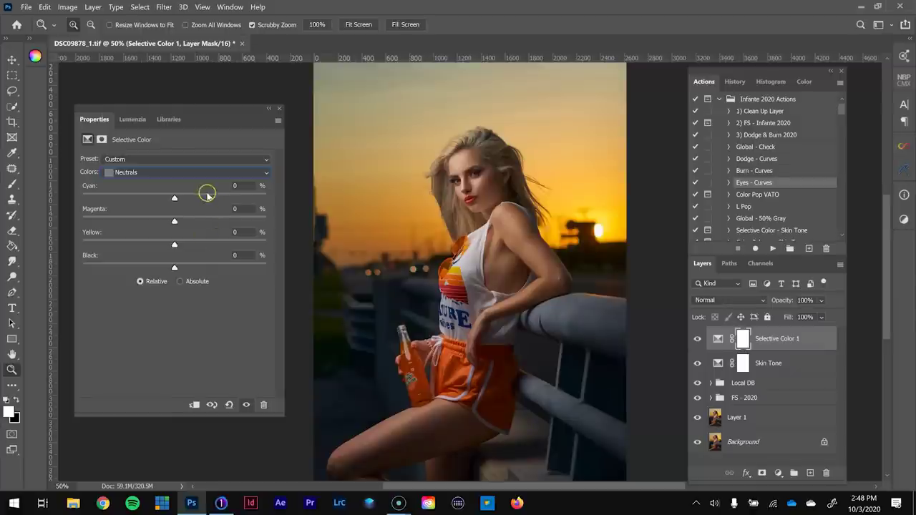
{"action": "left_click", "coordinate": [242, 186]}
{"action": "type", "text": "1"}
{"action": "left_click", "coordinate": [247, 230]}
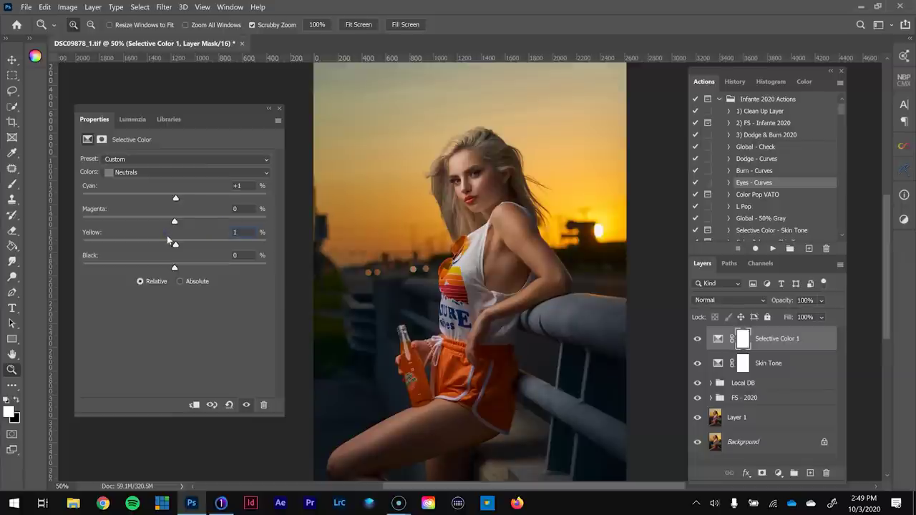
Toggle the Selective Color 1 layer's visibility to compare the background and shadow colors with and without it.
{"action": "left_click", "coordinate": [698, 338]}
{"action": "left_click", "coordinate": [698, 338]}
{"action": "left_click", "coordinate": [698, 339]}
{"action": "left_click", "coordinate": [698, 339]}
{"action": "left_click", "coordinate": [523, 179]}
{"action": "left_click", "coordinate": [698, 338]}
{"action": "left_click", "coordinate": [698, 339]}
{"action": "key", "text": "ctrl+minus"}
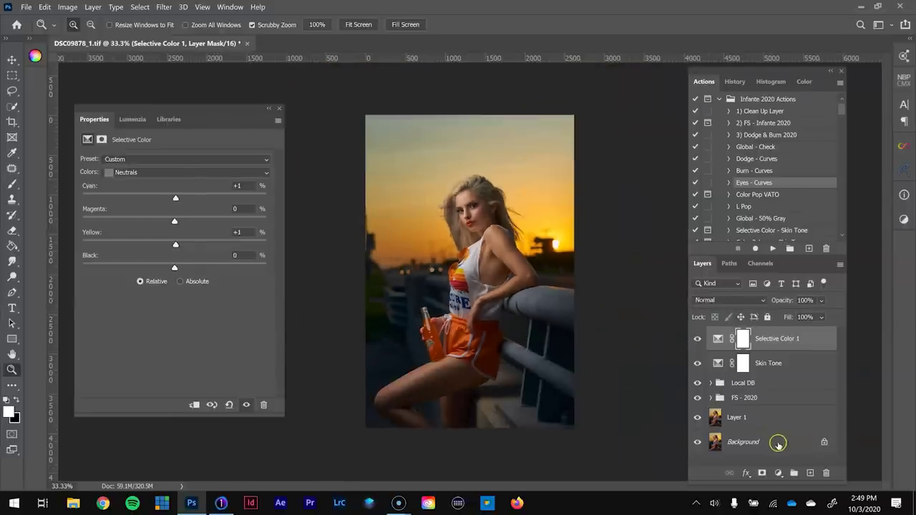
Add a Color Balance adjustment layer, set its Shadows to Cyan-Red -2 and Yellow-Blue +4, and compare with and without it.
{"action": "left_click", "coordinate": [778, 473]}
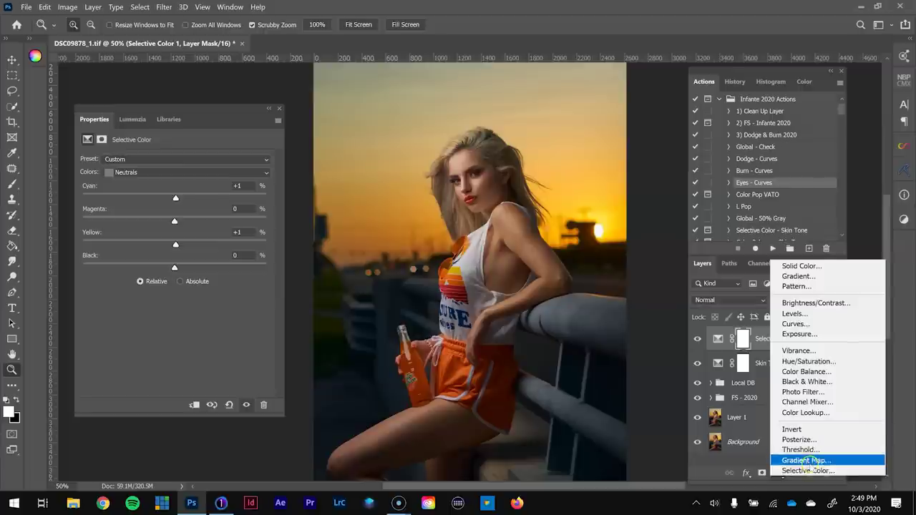
{"action": "left_click", "coordinate": [808, 372]}
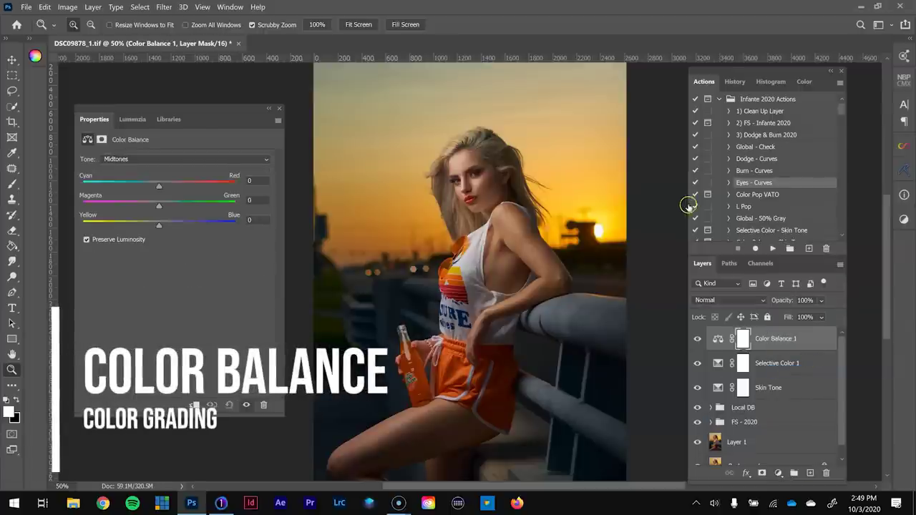
{"action": "left_click", "coordinate": [208, 159]}
{"action": "left_click", "coordinate": [197, 168]}
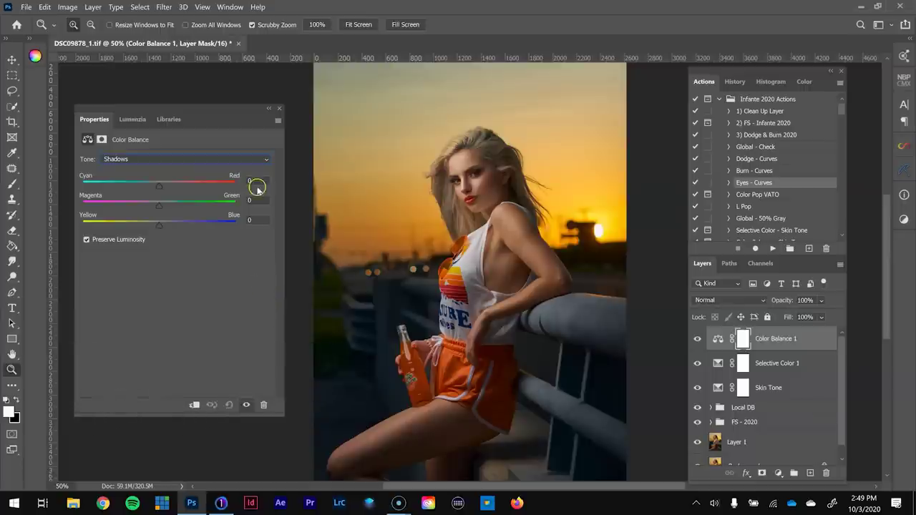
{"action": "type", "text": "-2"}
{"action": "left_click", "coordinate": [256, 240]}
{"action": "left_click", "coordinate": [251, 220]}
{"action": "left_click", "coordinate": [240, 232]}
{"action": "type", "text": "4"}
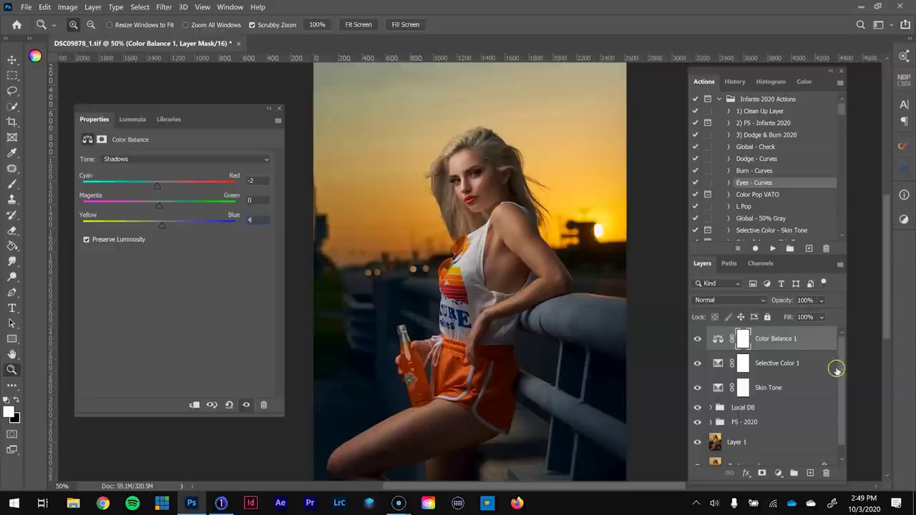
{"action": "left_click", "coordinate": [697, 339]}
{"action": "left_click", "coordinate": [697, 338]}
Set the Color Balance layer's Midtones to Cyan-Red +1 and Yellow-Blue -2.
{"action": "left_click", "coordinate": [143, 159]}
{"action": "left_click", "coordinate": [156, 180]}
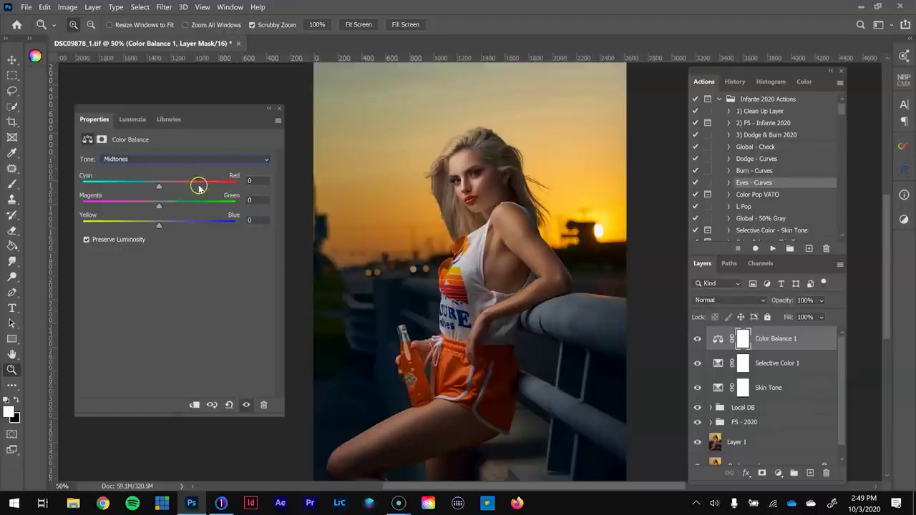
{"action": "left_click", "coordinate": [256, 177]}
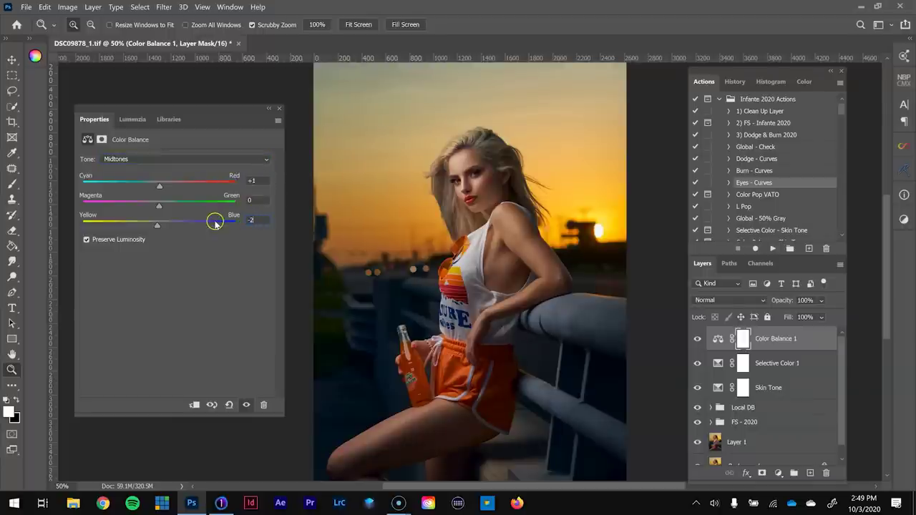
Set the Color Balance layer's Highlights to Cyan-Red -1 and Yellow-Blue -4.
{"action": "left_click", "coordinate": [252, 159]}
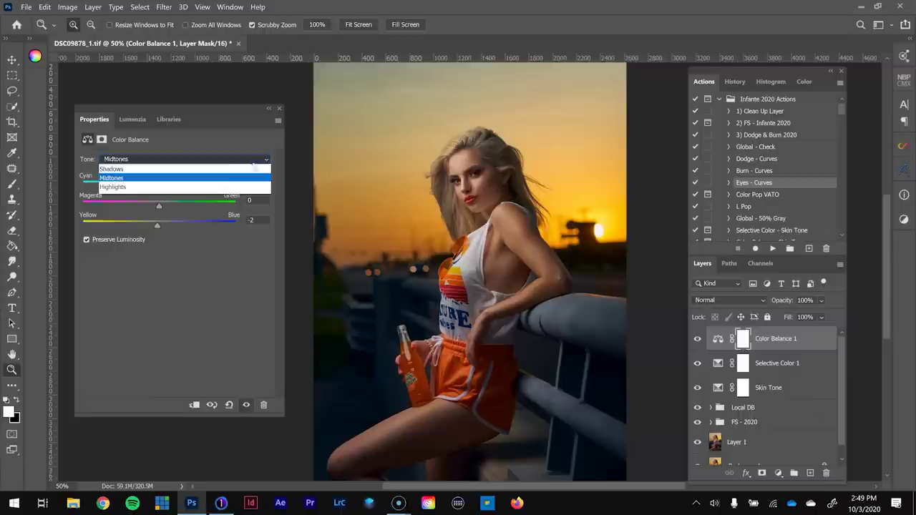
{"action": "left_click", "coordinate": [202, 185]}
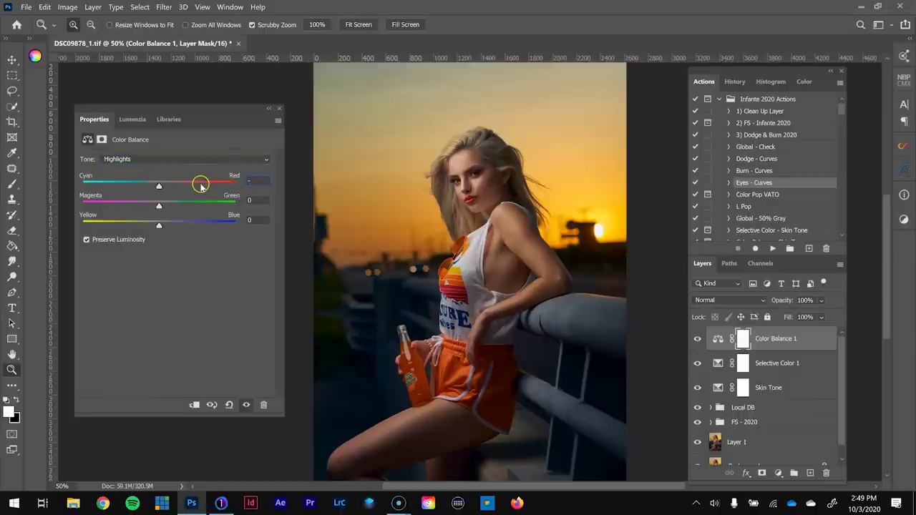
{"action": "left_click", "coordinate": [252, 216]}
{"action": "type", "text": "-4"}
{"action": "key", "text": "Return"}
Toggle the Color Balance 1 layer's visibility to compare the whole image and a closer view of the woman with and without it.
{"action": "left_click", "coordinate": [587, 222]}
{"action": "left_click", "coordinate": [587, 222], "text": "alt"}
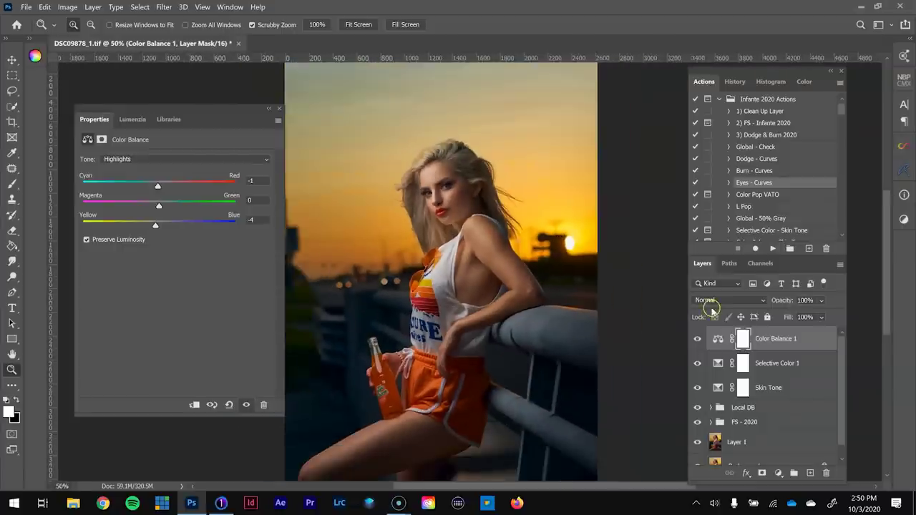
{"action": "left_click", "coordinate": [697, 342]}
{"action": "left_click", "coordinate": [697, 341]}
{"action": "left_click", "coordinate": [698, 342]}
{"action": "left_click", "coordinate": [697, 342]}
{"action": "left_click", "coordinate": [578, 234]}
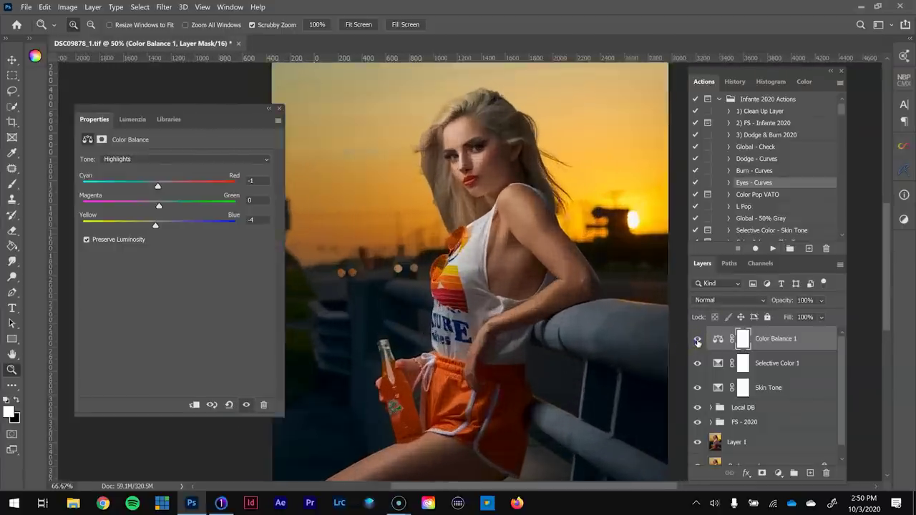
{"action": "left_click_drag", "start_coordinate": [578, 234], "coordinate": [585, 289]}
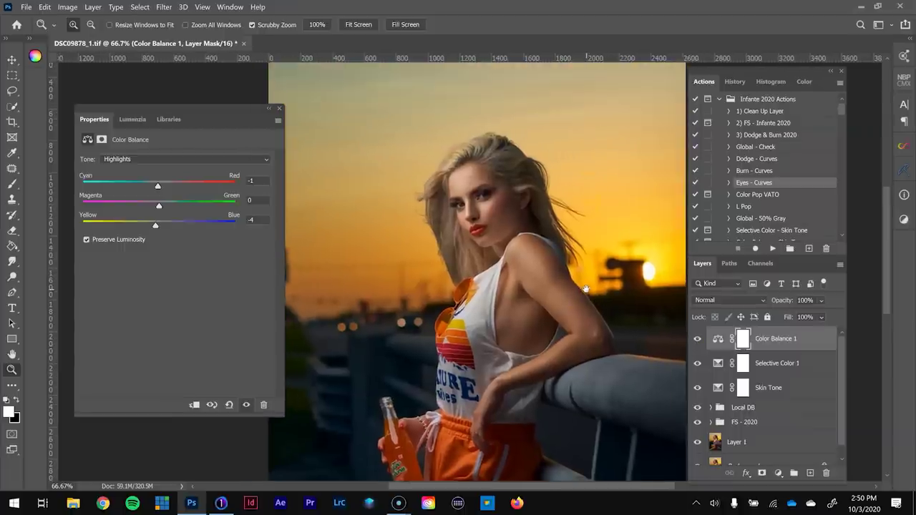
{"action": "left_click", "coordinate": [696, 341]}
{"action": "left_click", "coordinate": [697, 341]}
{"action": "left_click", "coordinate": [697, 340]}
{"action": "left_click", "coordinate": [696, 341]}
{"action": "key", "text": "ctrl+minus"}
{"action": "key", "text": "ctrl+minus"}
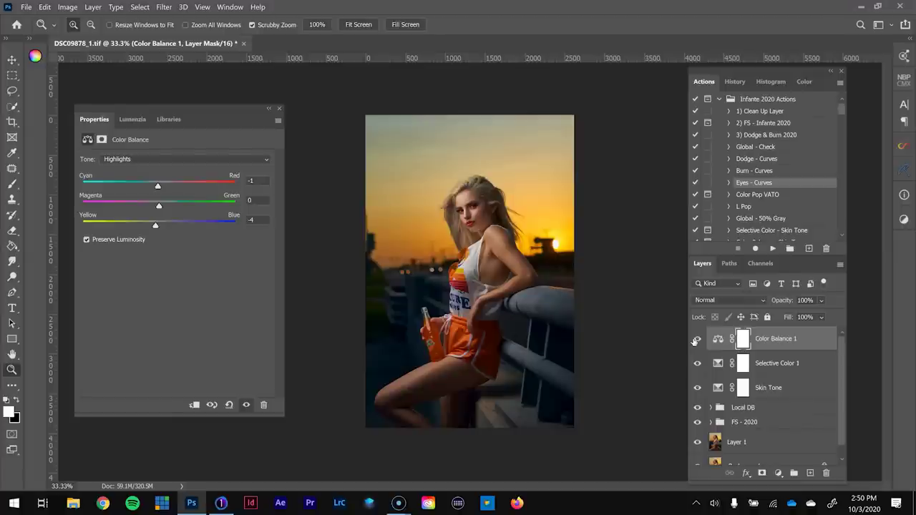
Add a Curves adjustment layer above Color Balance 1 and apply the Betsy Youtube preset.
{"action": "left_click", "coordinate": [780, 475]}
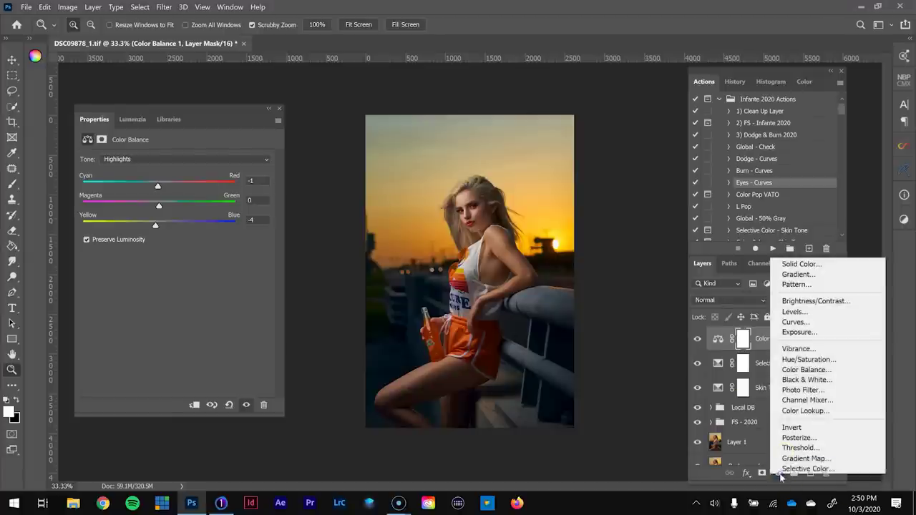
{"action": "left_click", "coordinate": [795, 320]}
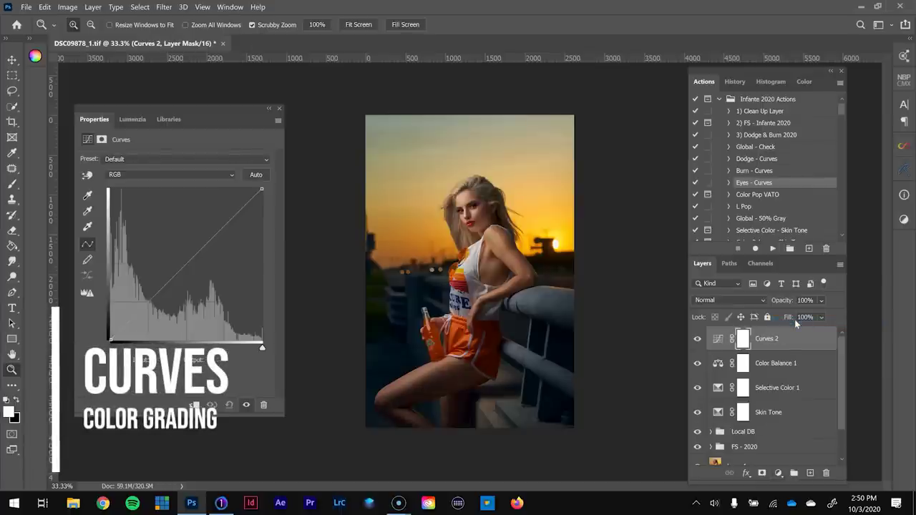
{"action": "left_click", "coordinate": [266, 159]}
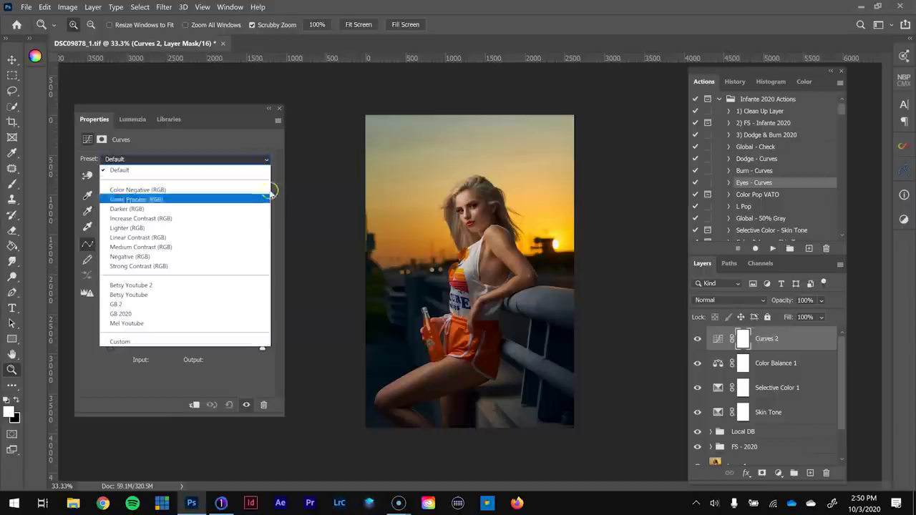
{"action": "left_click", "coordinate": [155, 296]}
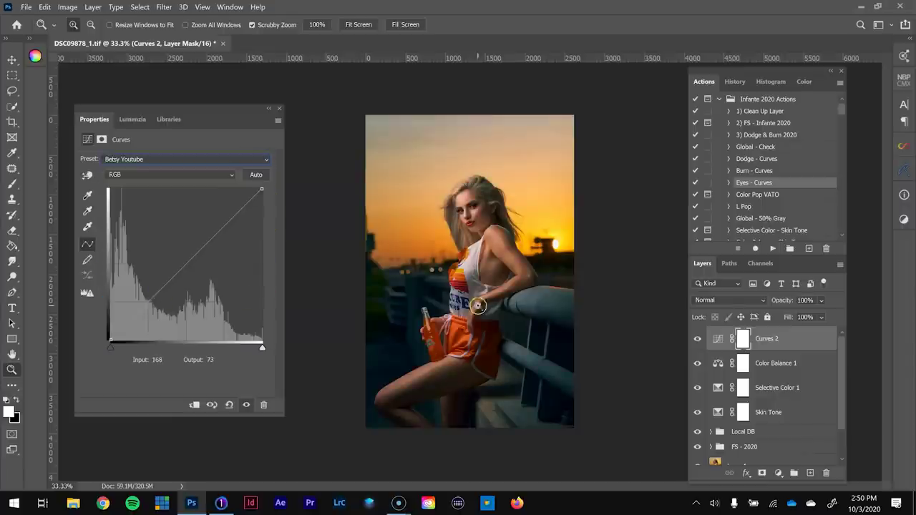
{"action": "left_click", "coordinate": [702, 263]}
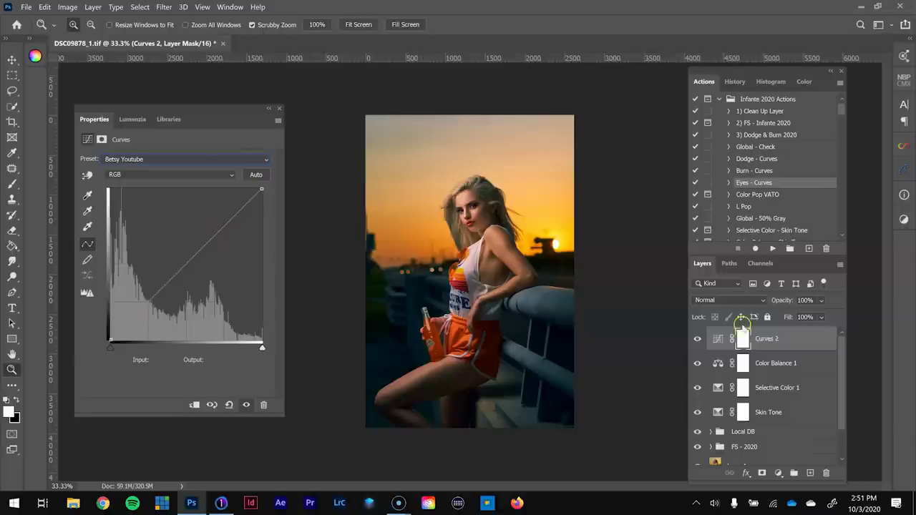
Rename the new Curves layer as Sunset.
{"action": "double_click", "coordinate": [762, 340]}
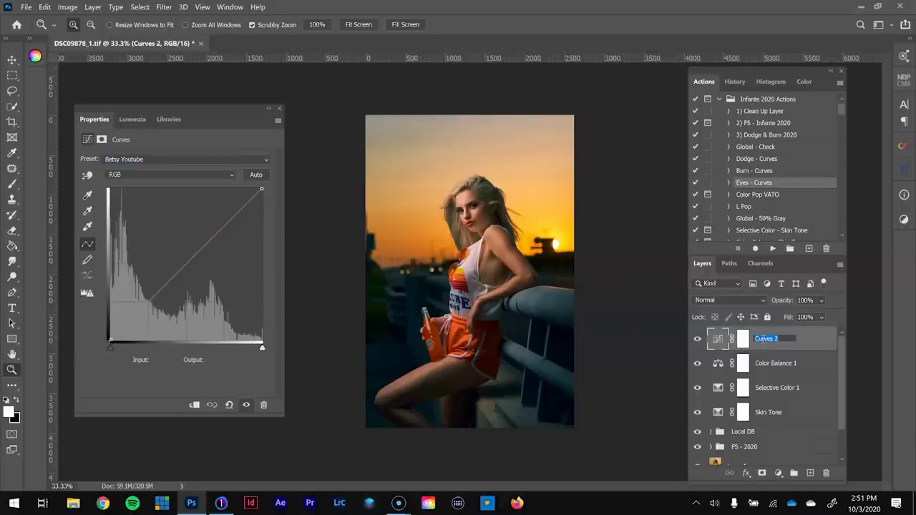
{"action": "type", "text": "Sunset"}
{"action": "key", "text": "Return"}
Target the Sunset layer's mask and toggle the layer's visibility to compare the curves grade with and without it.
{"action": "left_click", "coordinate": [739, 339]}
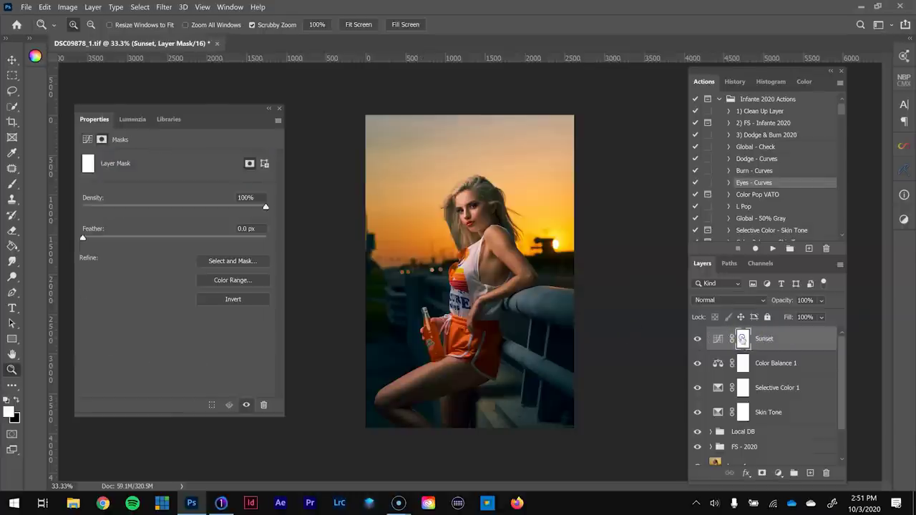
{"action": "left_click", "coordinate": [698, 341]}
{"action": "left_click", "coordinate": [698, 342]}
{"action": "left_click", "coordinate": [698, 341]}
{"action": "left_click", "coordinate": [697, 341]}
{"action": "left_click", "coordinate": [698, 341]}
Select the sky around the woman down to the horizon with the Quick Selection tool, leaving her out.
{"action": "key", "text": "w"}
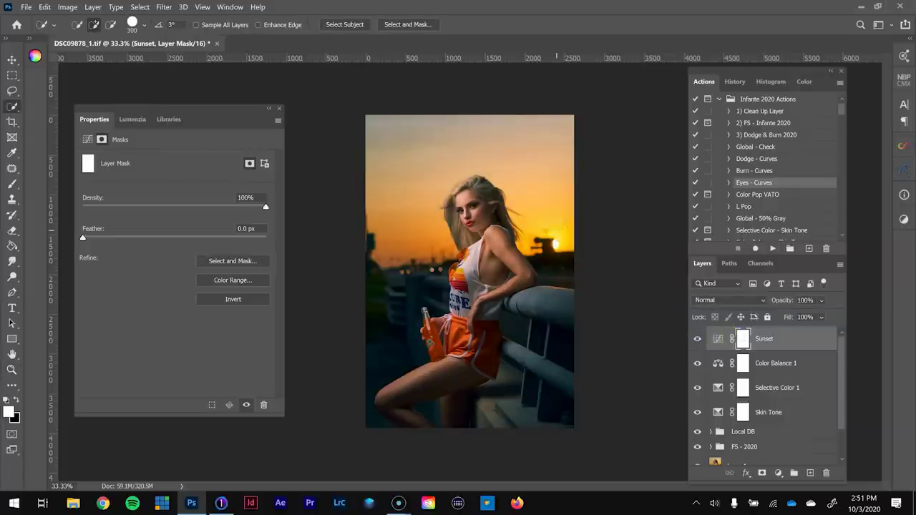
{"action": "left_click_drag", "start_coordinate": [555, 244], "coordinate": [539, 162]}
{"action": "left_click_drag", "start_coordinate": [460, 124], "coordinate": [417, 169]}
{"action": "left_click_drag", "start_coordinate": [462, 144], "coordinate": [468, 188]}
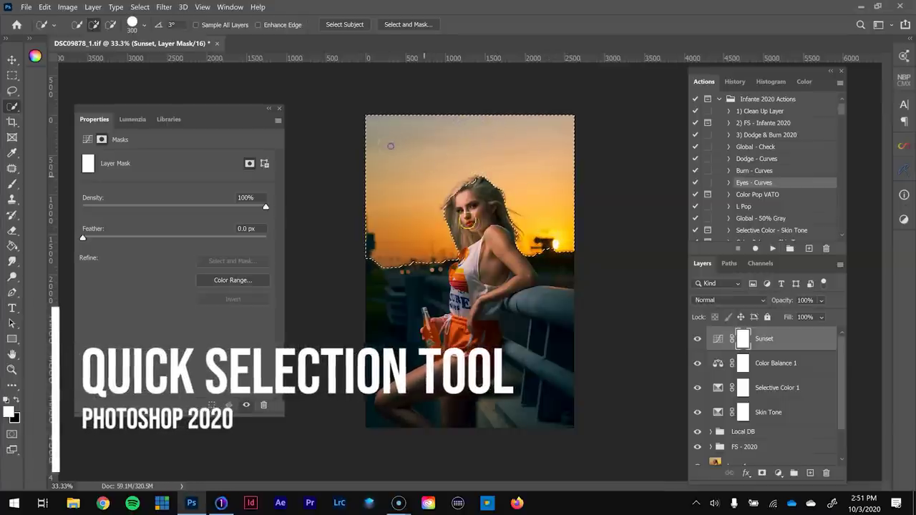
{"action": "key", "text": "alt"}
{"action": "left_click_drag", "start_coordinate": [474, 188], "coordinate": [468, 201]}
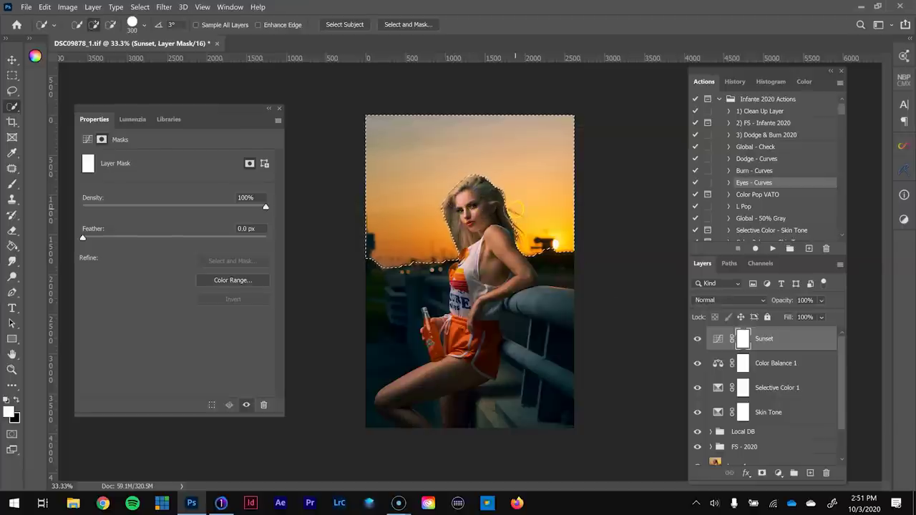
Feather the sky selection with a radius of 30 pixels.
{"action": "key", "text": "l"}
{"action": "right_click", "coordinate": [528, 168]}
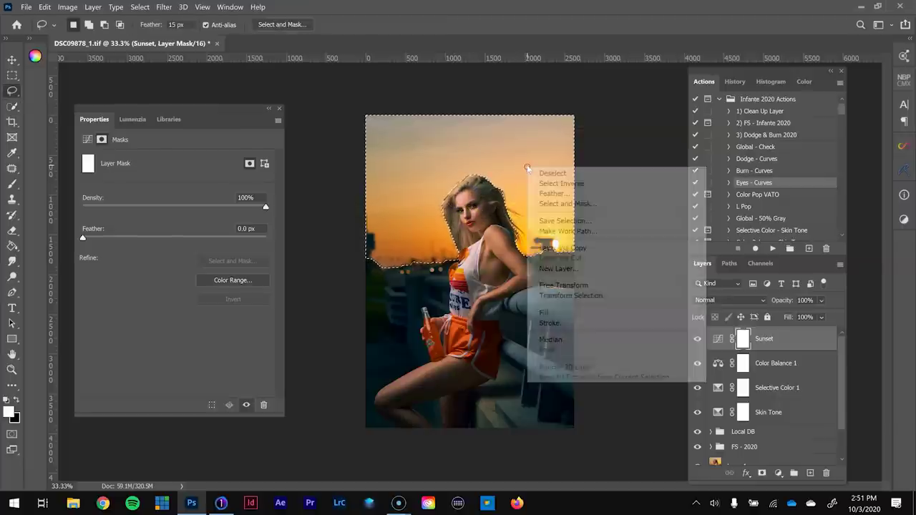
{"action": "left_click", "coordinate": [566, 194]}
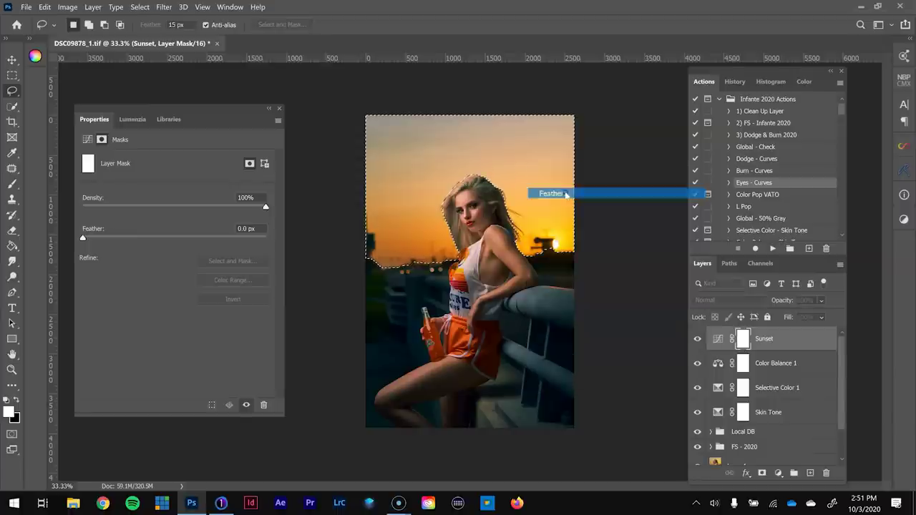
{"action": "left_click_drag", "start_coordinate": [858, 354], "coordinate": [549, 259]}
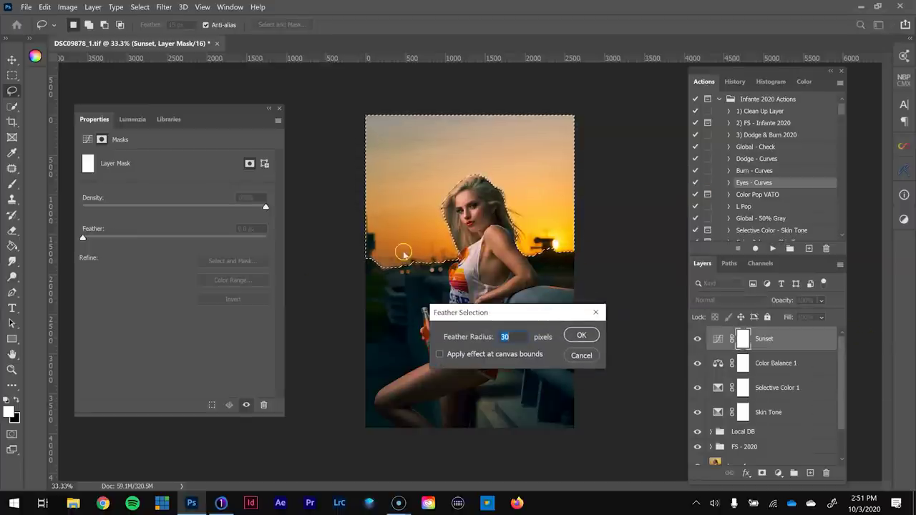
{"action": "left_click", "coordinate": [593, 337]}
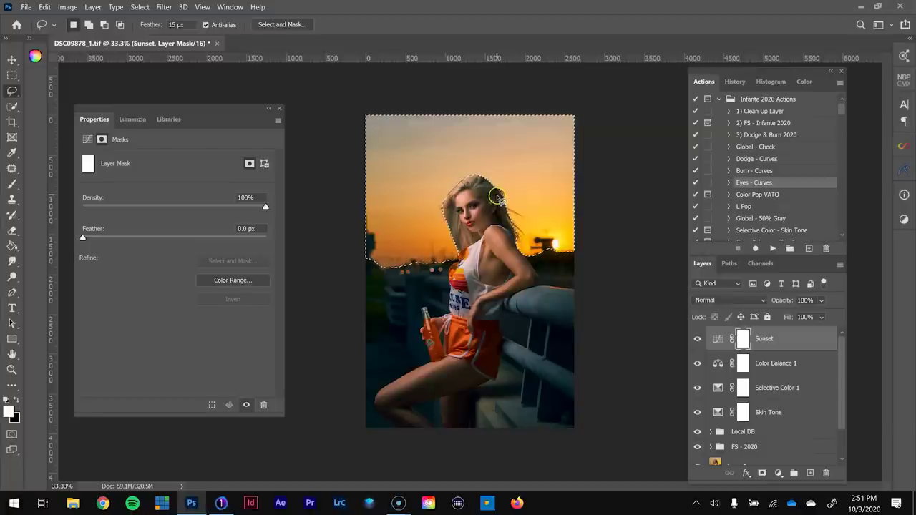
Invert the sky selection and fill it with black at 100% opacity on the Sunset layer's mask, ending with nothing selected.
{"action": "left_click", "coordinate": [140, 7]}
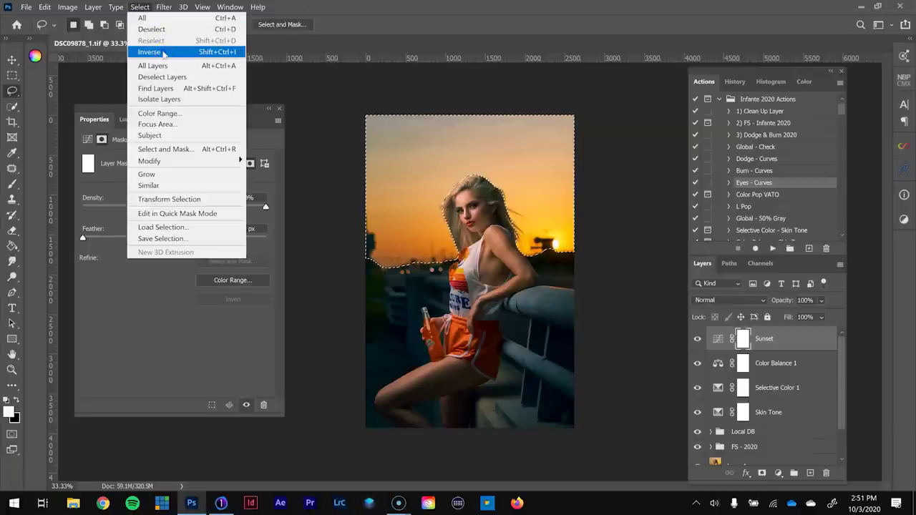
{"action": "left_click", "coordinate": [154, 52]}
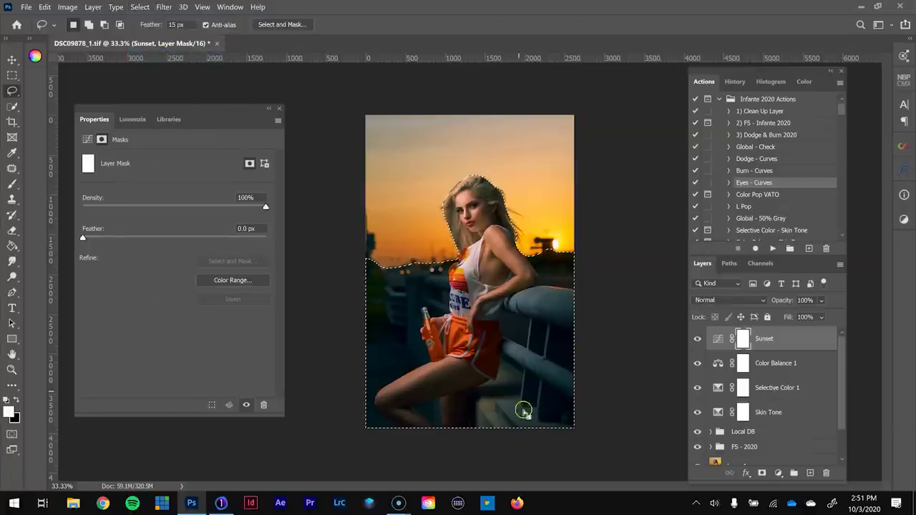
{"action": "left_click", "coordinate": [44, 7]}
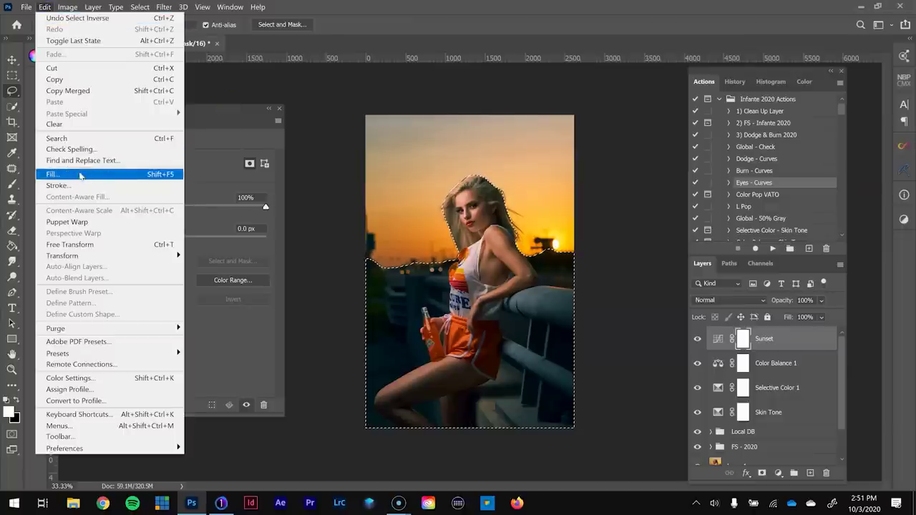
{"action": "left_click", "coordinate": [79, 175]}
{"action": "left_click", "coordinate": [854, 335]}
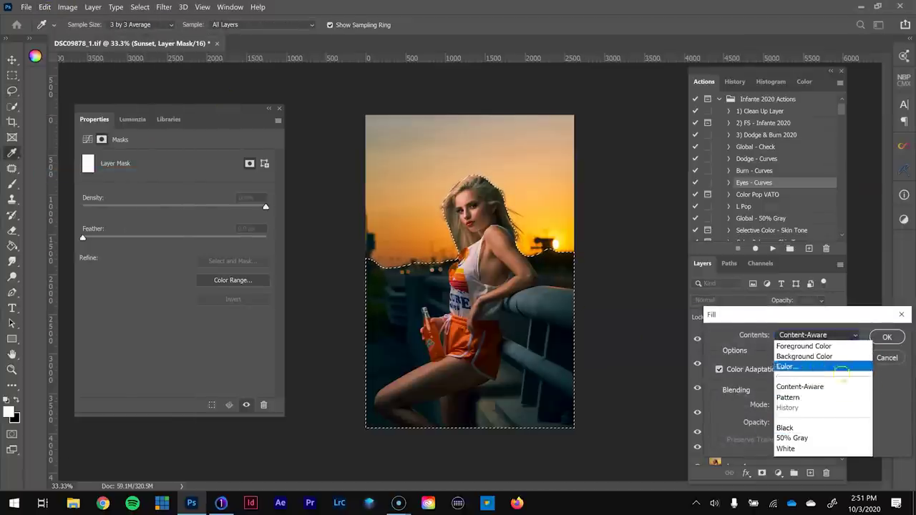
{"action": "left_click", "coordinate": [830, 427]}
{"action": "left_click_drag", "start_coordinate": [859, 314], "coordinate": [739, 299]}
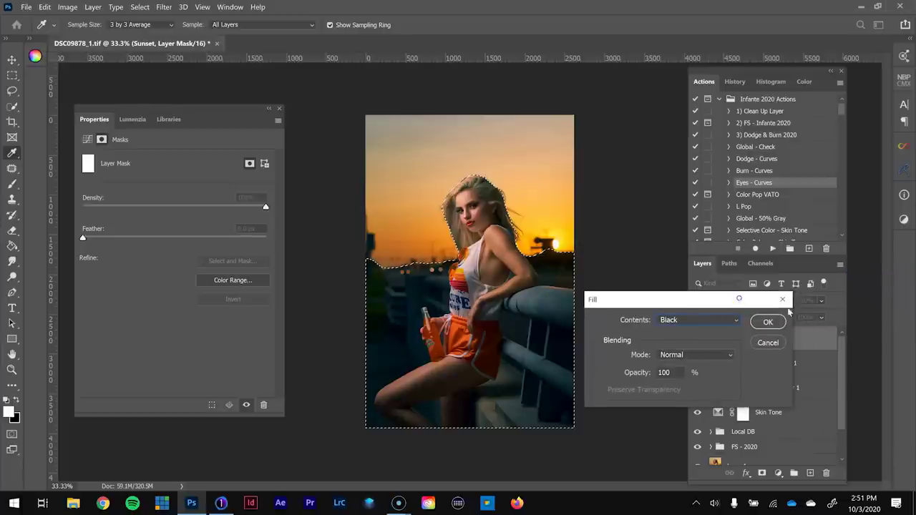
{"action": "left_click", "coordinate": [766, 322]}
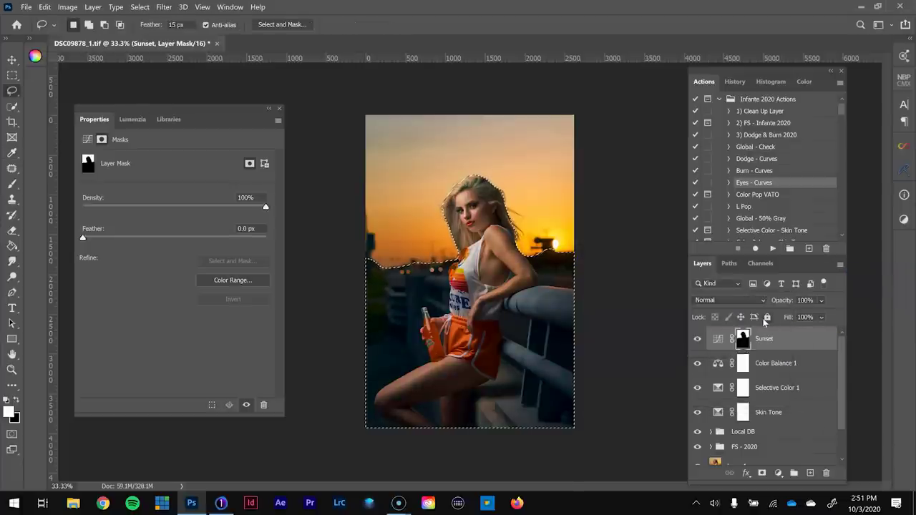
{"action": "key", "text": "ctrl+d"}
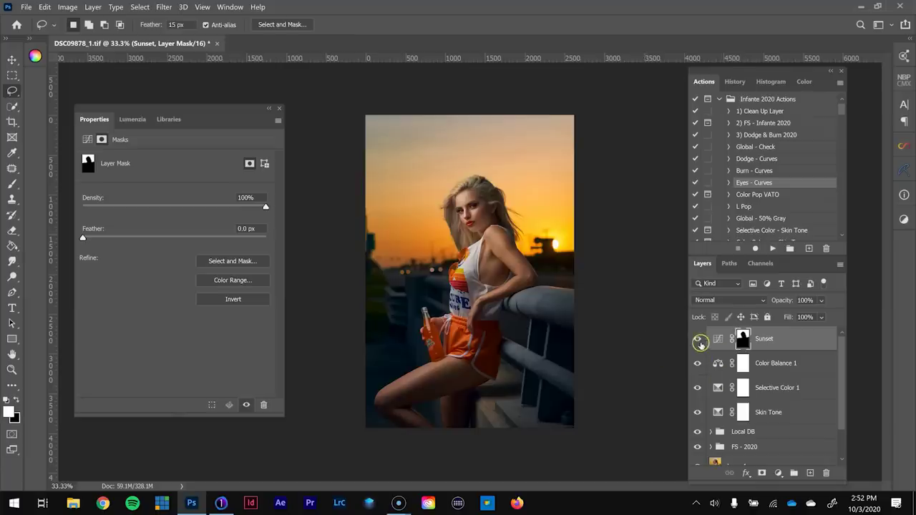
Toggle the masked Sunset layer's visibility repeatedly to compare the sky colors with and without it.
{"action": "left_click", "coordinate": [697, 340]}
{"action": "left_click", "coordinate": [698, 340]}
{"action": "left_click", "coordinate": [697, 340]}
{"action": "left_click", "coordinate": [698, 340]}
{"action": "left_click", "coordinate": [697, 339]}
{"action": "left_click", "coordinate": [698, 340]}
{"action": "left_click", "coordinate": [698, 340]}
{"action": "left_click", "coordinate": [698, 340]}
{"action": "left_click", "coordinate": [698, 340]}
{"action": "left_click", "coordinate": [698, 340]}
{"action": "left_click", "coordinate": [698, 342]}
{"action": "left_click", "coordinate": [697, 342]}
{"action": "left_click", "coordinate": [697, 341]}
{"action": "left_click", "coordinate": [697, 342]}
{"action": "left_click", "coordinate": [697, 341]}
{"action": "left_click", "coordinate": [697, 341]}
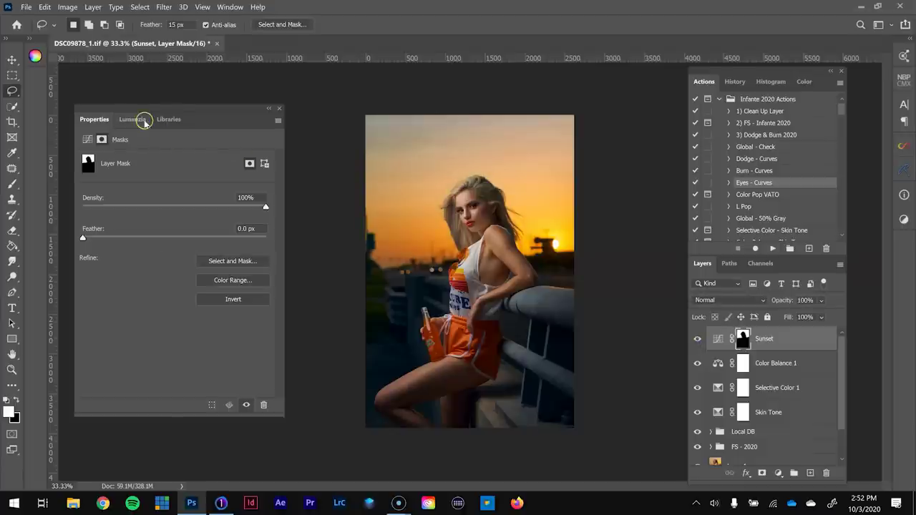
Inspect the Sunset Curves layer's Red, Green and Blue channel curves and compare the image with the layer off and on.
{"action": "left_click", "coordinate": [170, 120]}
{"action": "left_click", "coordinate": [93, 120]}
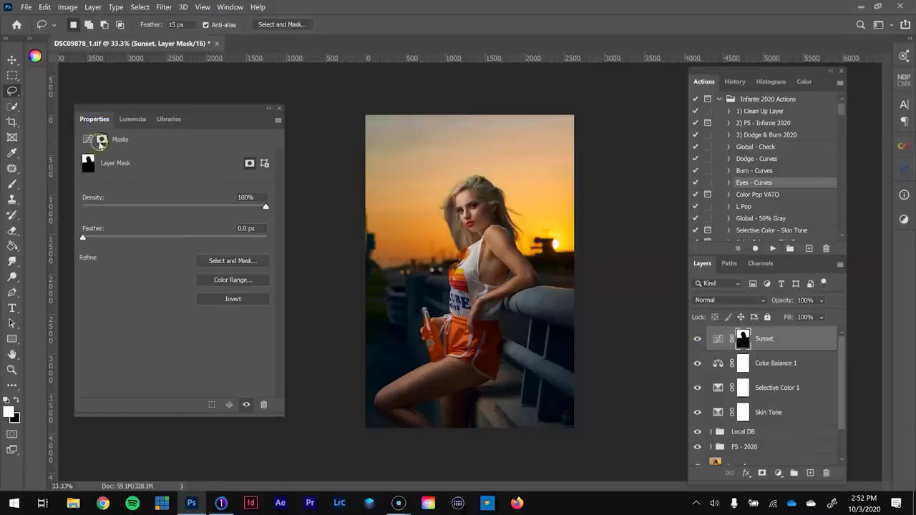
{"action": "left_click", "coordinate": [715, 339]}
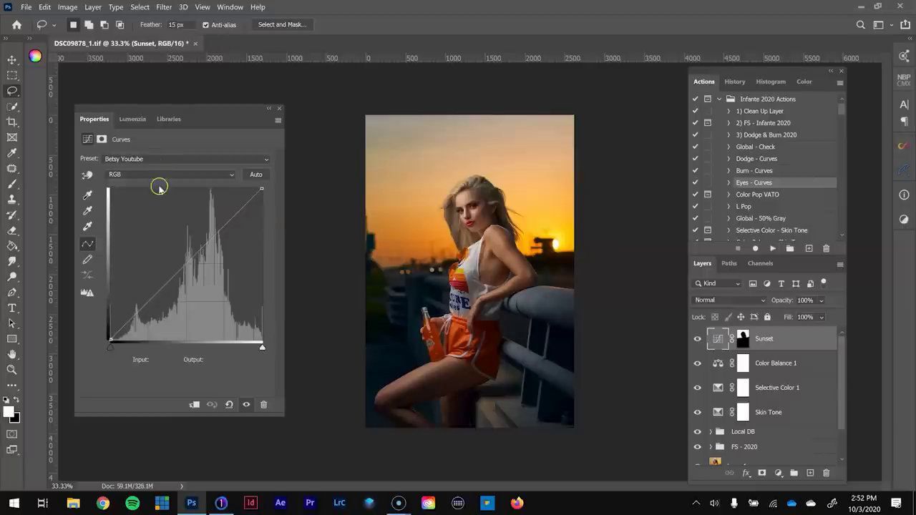
{"action": "left_click", "coordinate": [130, 175]}
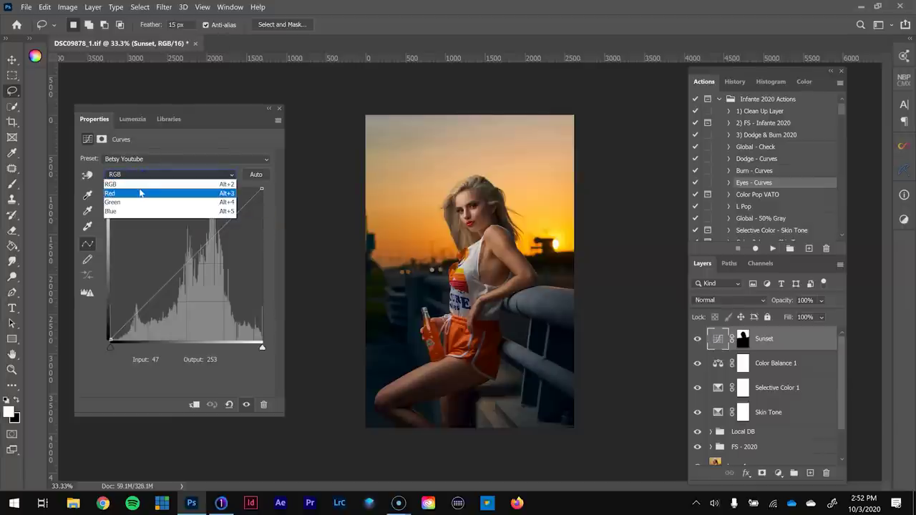
{"action": "left_click", "coordinate": [142, 194]}
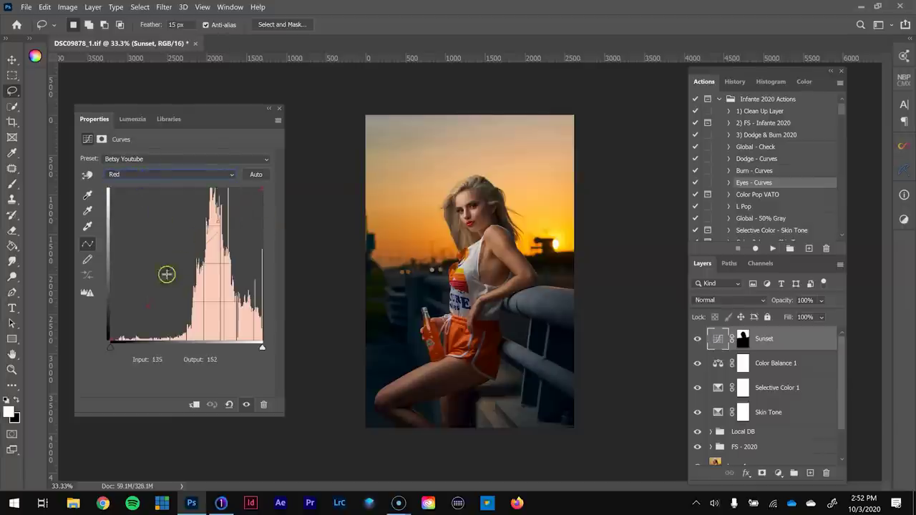
{"action": "left_click", "coordinate": [175, 175]}
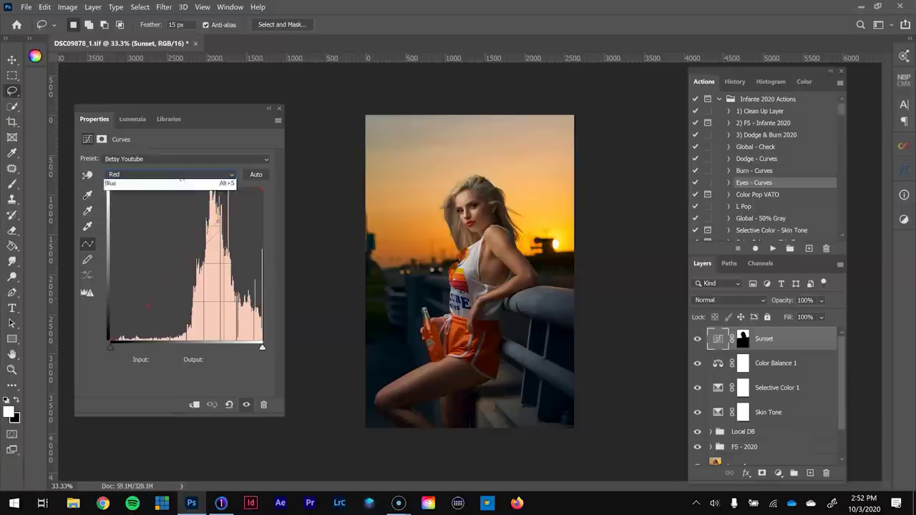
{"action": "left_click", "coordinate": [164, 203]}
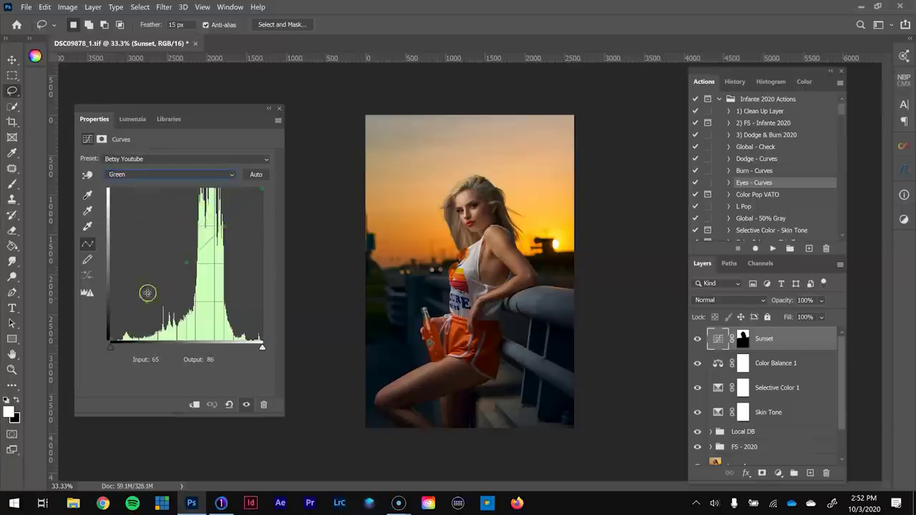
{"action": "left_click", "coordinate": [215, 175]}
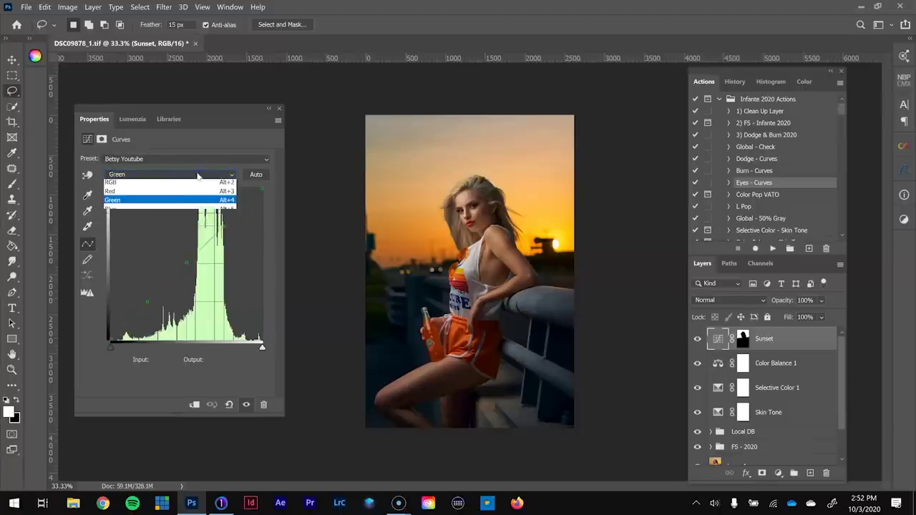
{"action": "left_click", "coordinate": [156, 211]}
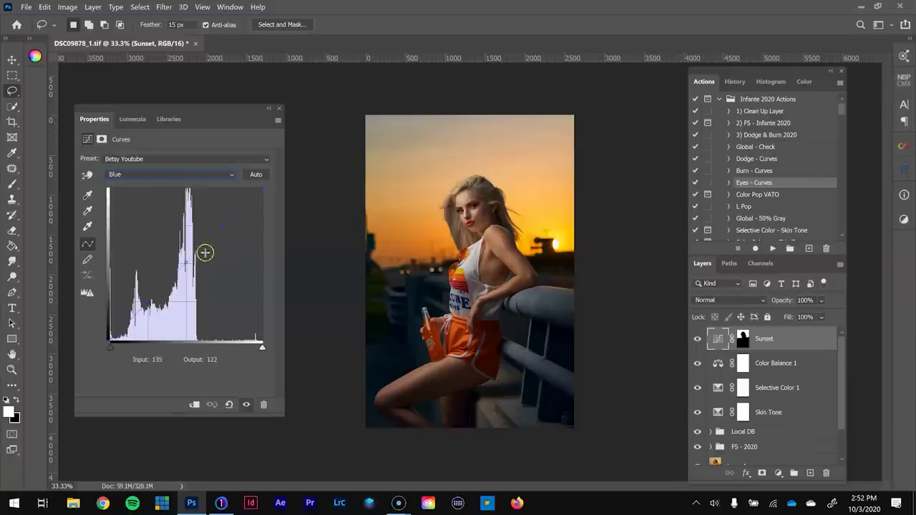
{"action": "left_click", "coordinate": [697, 339]}
{"action": "left_click", "coordinate": [697, 340]}
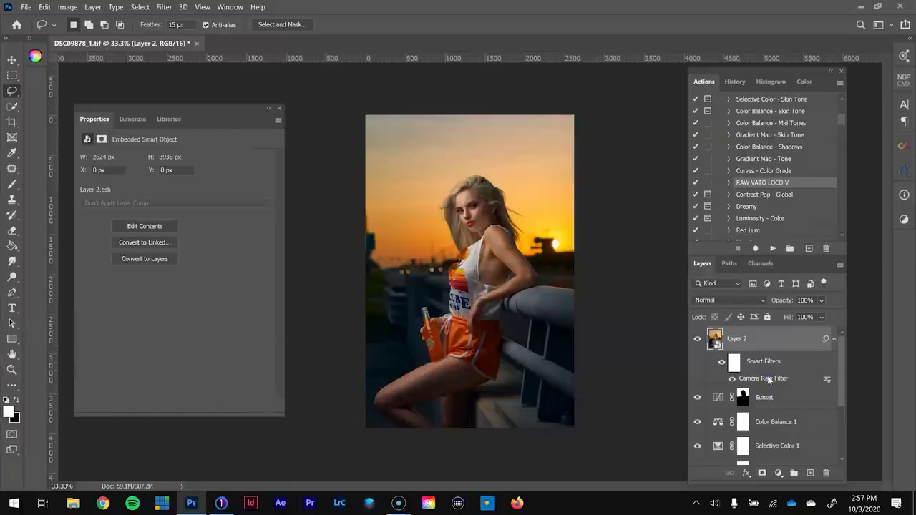
Reopen Layer 2's Camera Raw smart filter and apply the user preset Betsy Orange Youtube.
{"action": "double_click", "coordinate": [768, 379]}
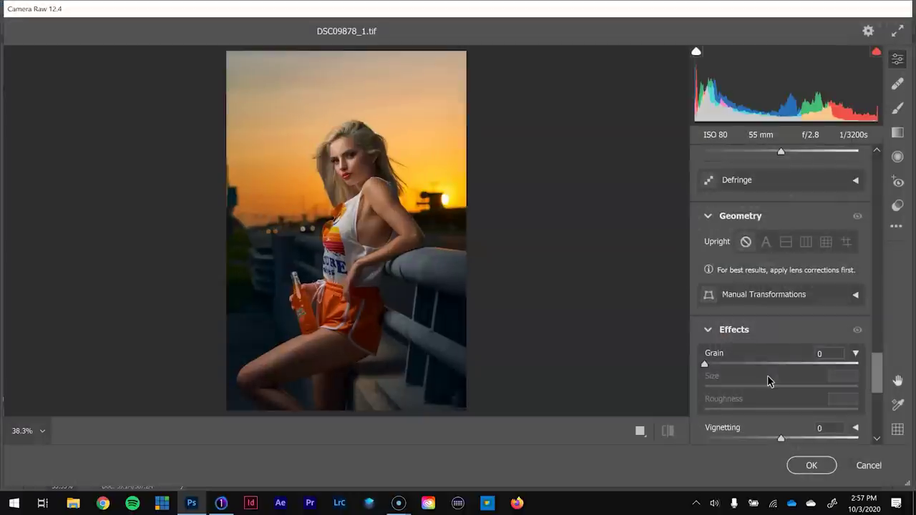
{"action": "left_click", "coordinate": [893, 209]}
{"action": "left_click_drag", "start_coordinate": [875, 205], "coordinate": [881, 249]}
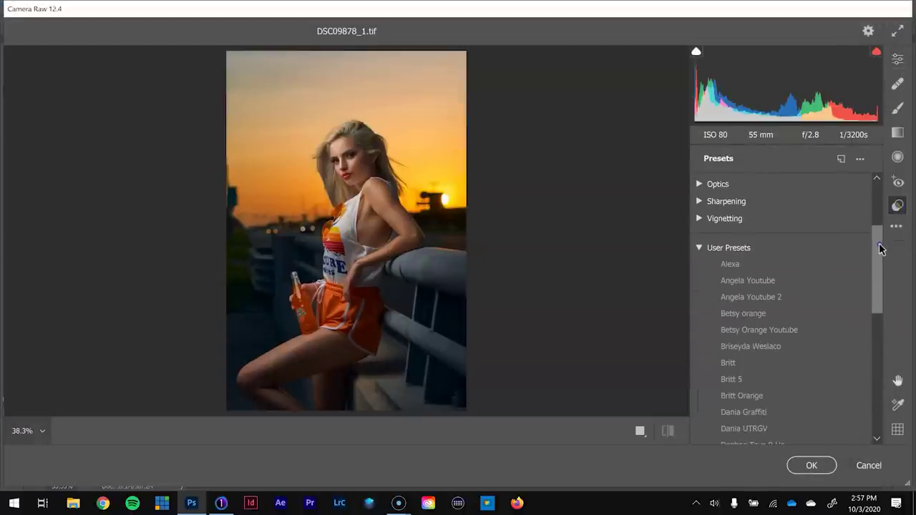
{"action": "left_click", "coordinate": [749, 331]}
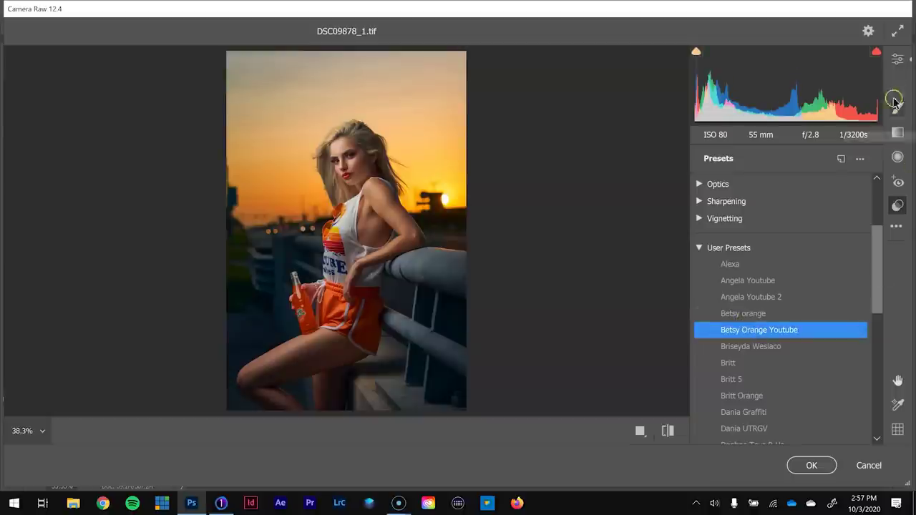
Set Blacks to +7 and Shadows to +27 in the Camera Raw Basic adjustments.
{"action": "left_click", "coordinate": [898, 59]}
{"action": "left_click_drag", "start_coordinate": [877, 380], "coordinate": [880, 184]}
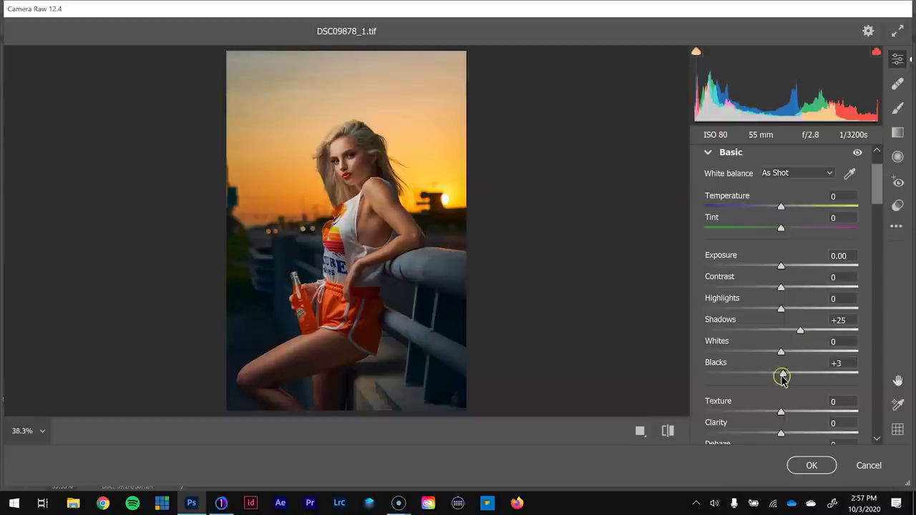
{"action": "left_click_drag", "start_coordinate": [783, 378], "coordinate": [786, 376]}
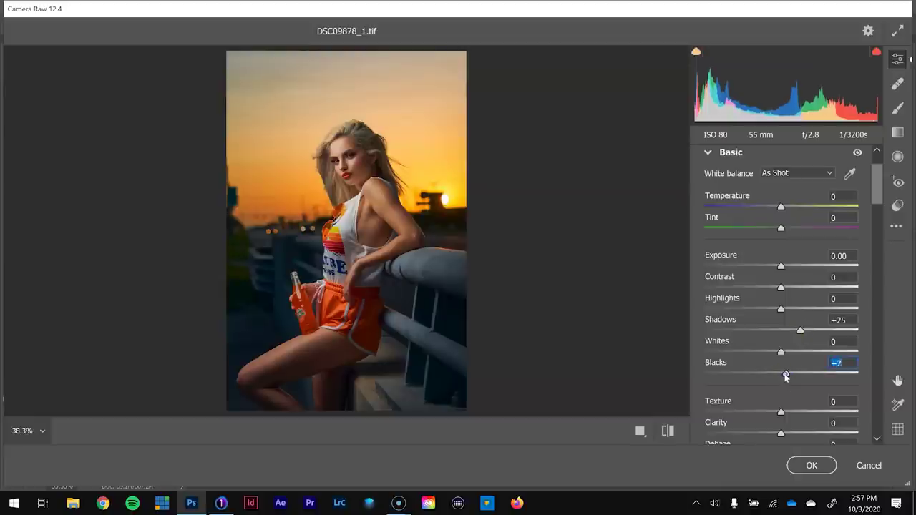
{"action": "left_click_drag", "start_coordinate": [802, 329], "coordinate": [805, 334]}
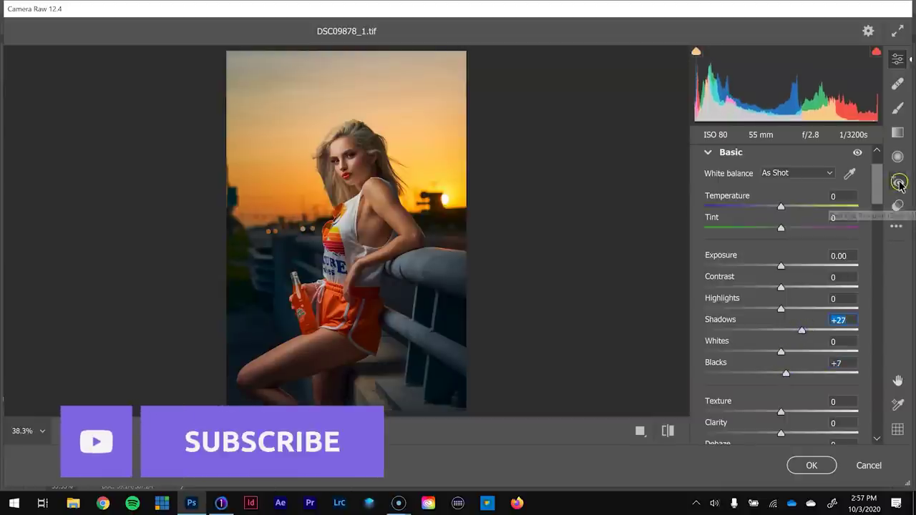
Review the preset's vibrance, the red, green and blue curves, the HSL hue, saturation and luminance values, and the split toning.
{"action": "left_click_drag", "start_coordinate": [879, 178], "coordinate": [879, 206]}
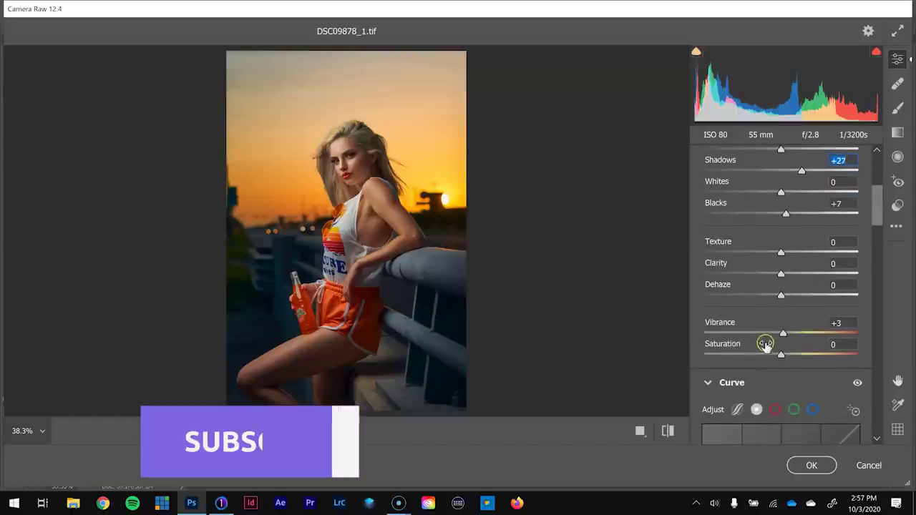
{"action": "left_click_drag", "start_coordinate": [879, 201], "coordinate": [875, 221]}
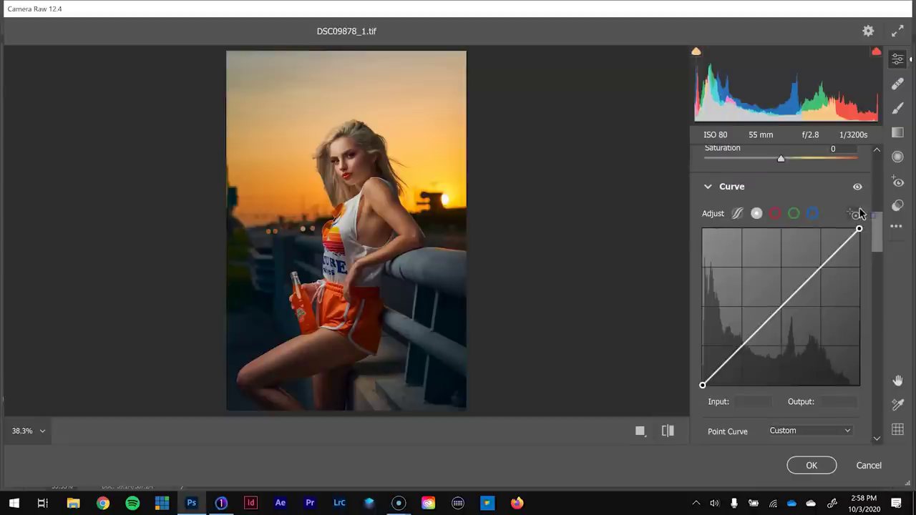
{"action": "left_click", "coordinate": [777, 214]}
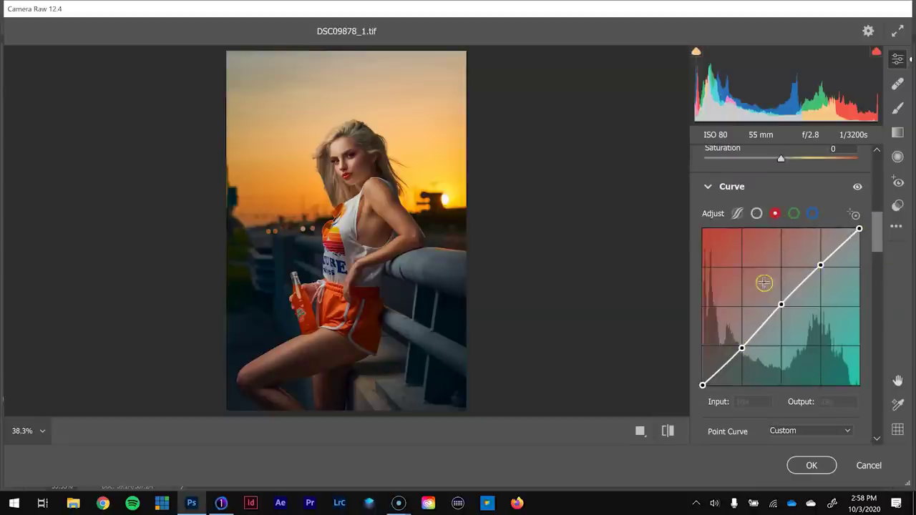
{"action": "left_click", "coordinate": [793, 213]}
{"action": "left_click", "coordinate": [812, 213]}
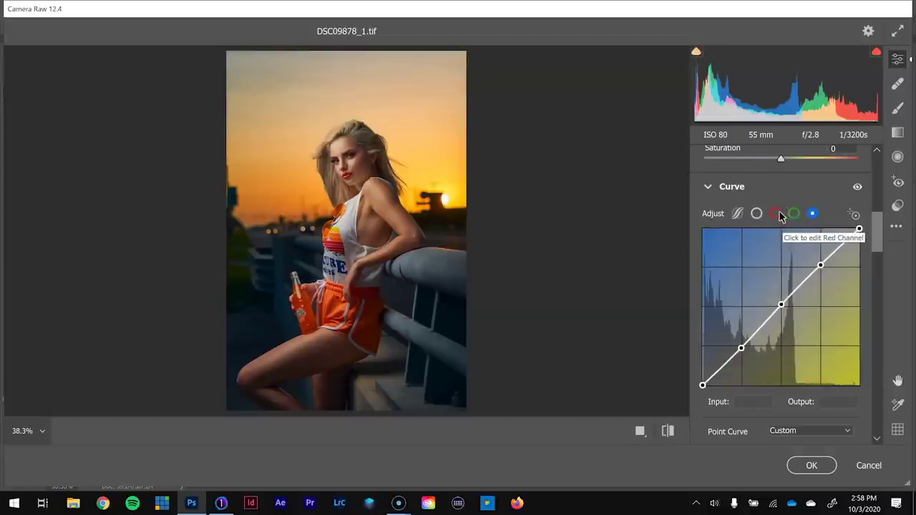
{"action": "left_click", "coordinate": [780, 215]}
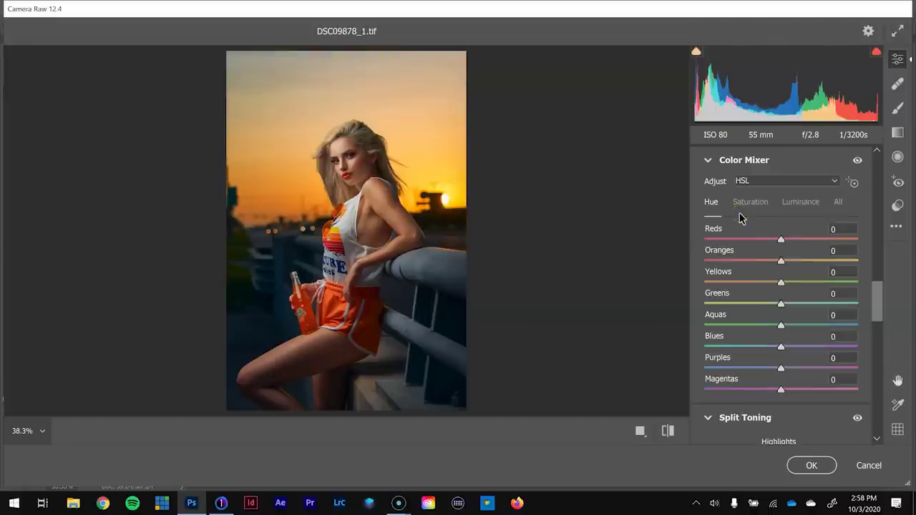
{"action": "left_click", "coordinate": [800, 204]}
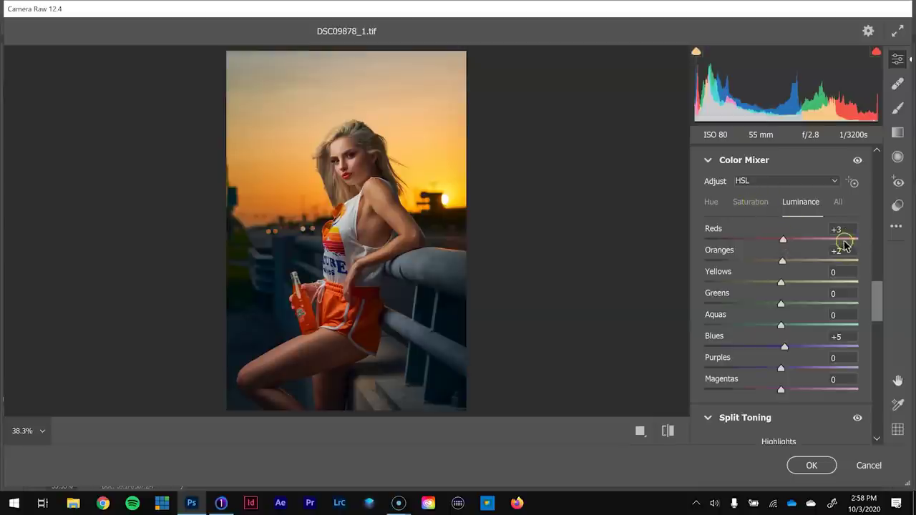
{"action": "left_click", "coordinate": [758, 204]}
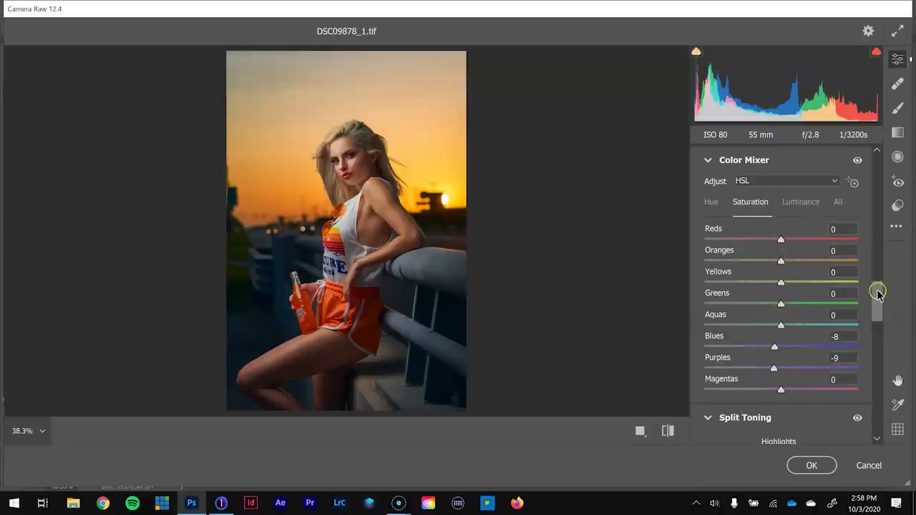
{"action": "left_click", "coordinate": [709, 204]}
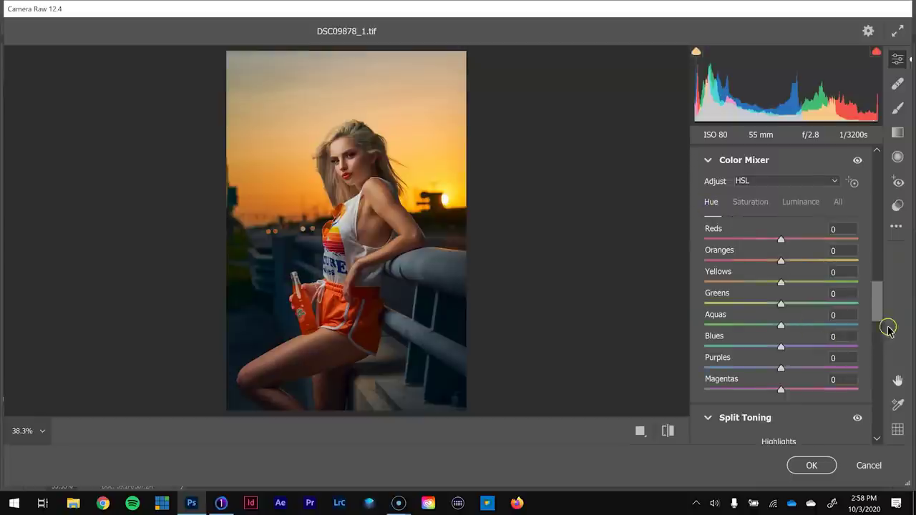
{"action": "left_click_drag", "start_coordinate": [881, 293], "coordinate": [879, 325]}
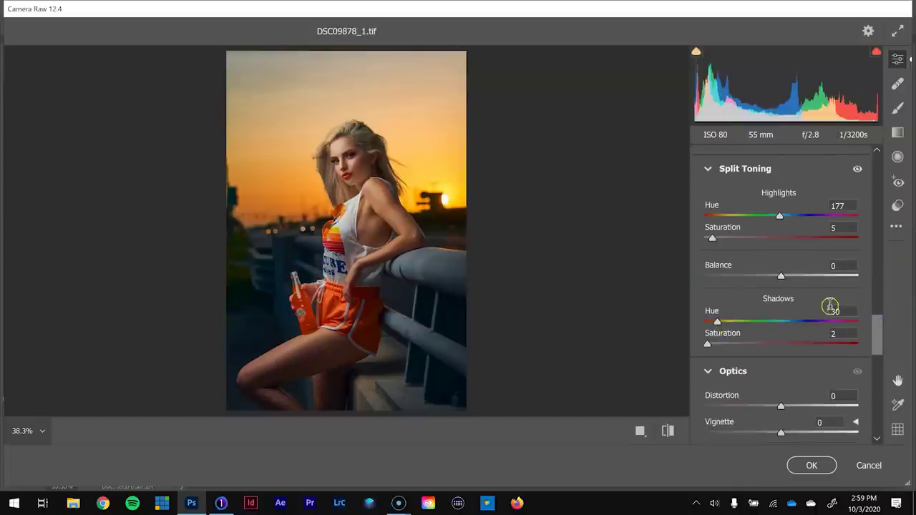
Set the Blue Primary saturation to +15 in Calibration, compare before and after side by side, and apply the Camera Raw filter.
{"action": "left_click_drag", "start_coordinate": [877, 317], "coordinate": [886, 406]}
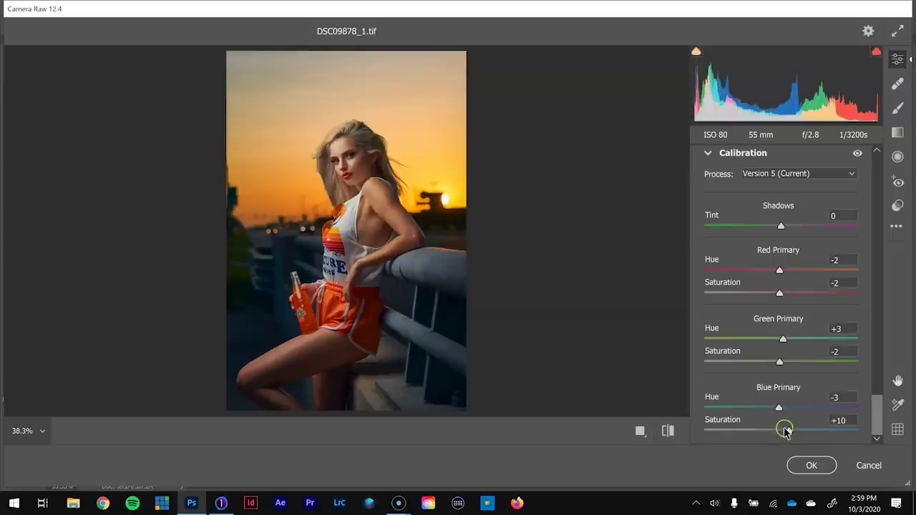
{"action": "mouse_move", "coordinate": [791, 434]}
{"action": "left_mouse_down"}
{"action": "mouse_move", "coordinate": [835, 431]}
{"action": "mouse_move", "coordinate": [780, 432]}
{"action": "mouse_move", "coordinate": [854, 429]}
{"action": "mouse_move", "coordinate": [752, 422]}
{"action": "mouse_move", "coordinate": [839, 421]}
{"action": "mouse_move", "coordinate": [787, 432]}
{"action": "mouse_move", "coordinate": [803, 432]}
{"action": "mouse_move", "coordinate": [796, 434]}
{"action": "left_mouse_up"}
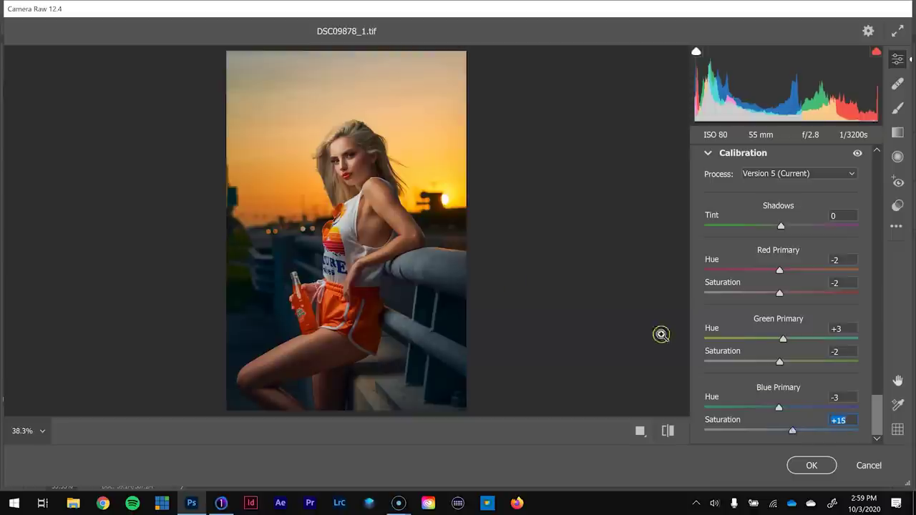
{"action": "left_click", "coordinate": [638, 432]}
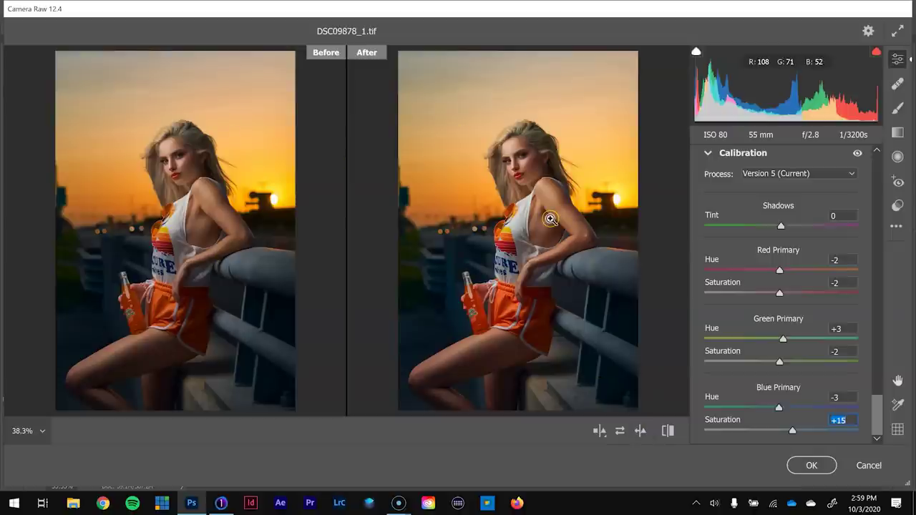
{"action": "left_click", "coordinate": [822, 467]}
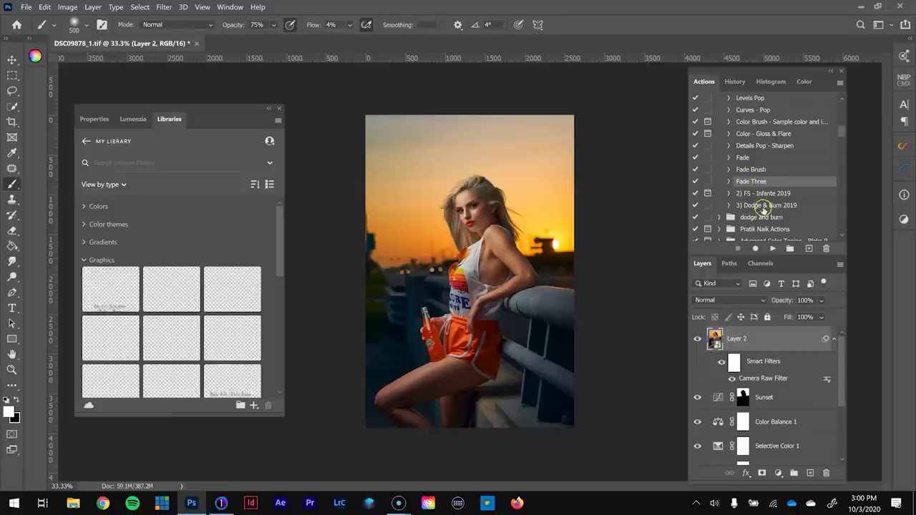
Run the Fade Three action above Layer 2 and enlarge the brush to 900 px for painting on the new layer's mask.
{"action": "left_click", "coordinate": [773, 248]}
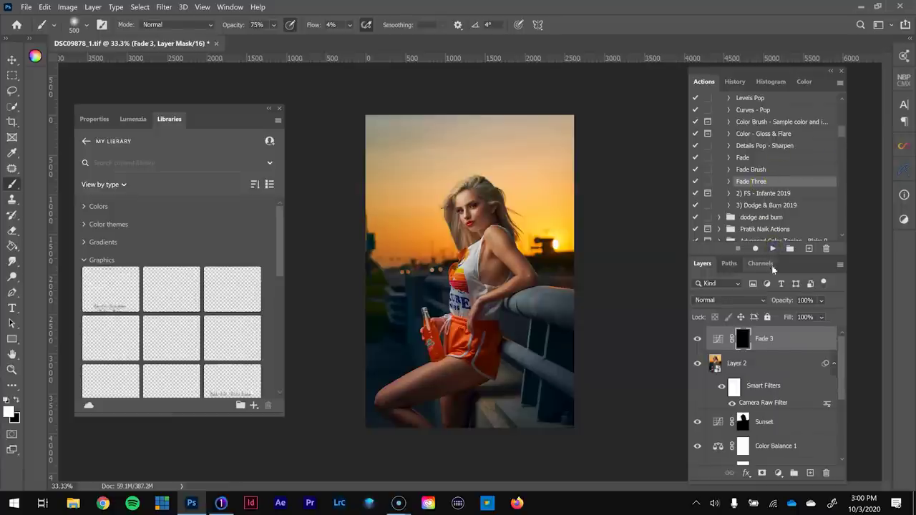
{"action": "key", "text": "z"}
{"action": "left_click", "coordinate": [399, 321]}
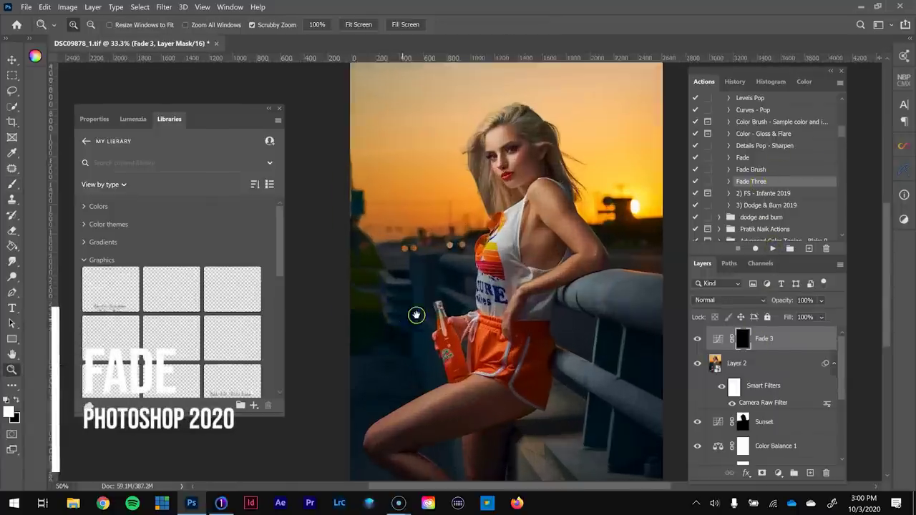
{"action": "key", "text": "b"}
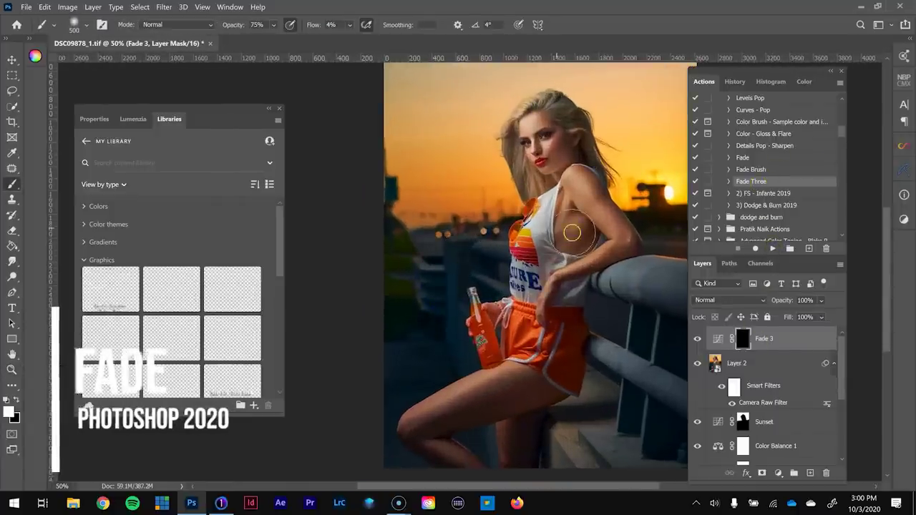
{"action": "key", "text": "bracketright"}
{"action": "key", "text": "bracketright"}
{"action": "key", "text": "bracketright"}
{"action": "key", "text": "bracketright"}
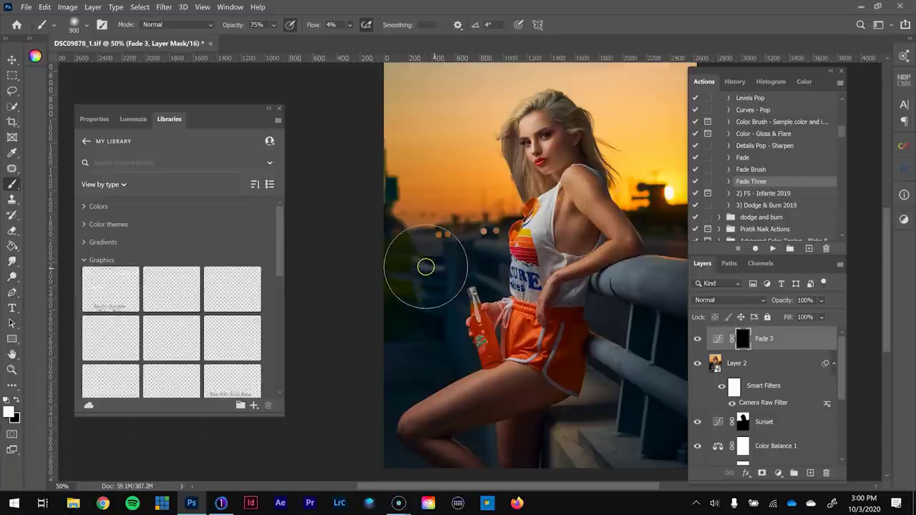
Paint white on the Fade 3 mask over the dark background and railing around the woman, and compare with the layer off and on.
{"action": "mouse_move", "coordinate": [412, 296]}
{"action": "left_mouse_down"}
{"action": "mouse_move", "coordinate": [430, 255]}
{"action": "mouse_move", "coordinate": [403, 243]}
{"action": "mouse_move", "coordinate": [557, 272]}
{"action": "left_mouse_up"}
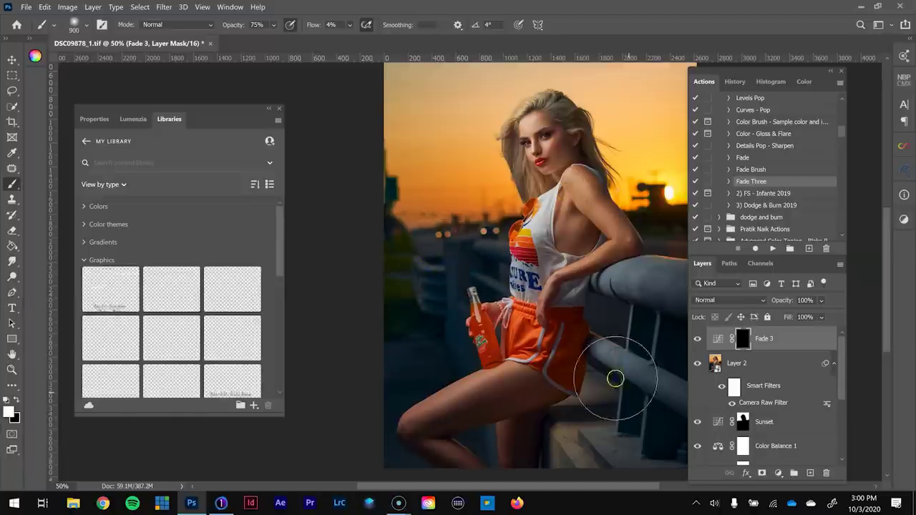
{"action": "mouse_move", "coordinate": [654, 368]}
{"action": "left_mouse_down"}
{"action": "mouse_move", "coordinate": [614, 360]}
{"action": "mouse_move", "coordinate": [554, 376]}
{"action": "mouse_move", "coordinate": [592, 224]}
{"action": "mouse_move", "coordinate": [571, 216]}
{"action": "mouse_move", "coordinate": [605, 237]}
{"action": "mouse_move", "coordinate": [609, 224]}
{"action": "mouse_move", "coordinate": [572, 207]}
{"action": "left_mouse_up"}
{"action": "mouse_move", "coordinate": [386, 256]}
{"action": "left_mouse_down"}
{"action": "mouse_move", "coordinate": [331, 264]}
{"action": "mouse_move", "coordinate": [322, 246]}
{"action": "mouse_move", "coordinate": [341, 357]}
{"action": "mouse_move", "coordinate": [319, 274]}
{"action": "mouse_move", "coordinate": [347, 254]}
{"action": "mouse_move", "coordinate": [380, 251]}
{"action": "mouse_move", "coordinate": [378, 242]}
{"action": "mouse_move", "coordinate": [325, 239]}
{"action": "mouse_move", "coordinate": [313, 222]}
{"action": "mouse_move", "coordinate": [347, 270]}
{"action": "mouse_move", "coordinate": [380, 258]}
{"action": "left_mouse_up"}
{"action": "mouse_move", "coordinate": [587, 315]}
{"action": "left_mouse_down"}
{"action": "mouse_move", "coordinate": [560, 329]}
{"action": "mouse_move", "coordinate": [575, 342]}
{"action": "mouse_move", "coordinate": [569, 397]}
{"action": "mouse_move", "coordinate": [546, 448]}
{"action": "mouse_move", "coordinate": [539, 429]}
{"action": "mouse_move", "coordinate": [513, 436]}
{"action": "mouse_move", "coordinate": [540, 436]}
{"action": "mouse_move", "coordinate": [468, 325]}
{"action": "mouse_move", "coordinate": [446, 177]}
{"action": "mouse_move", "coordinate": [472, 209]}
{"action": "mouse_move", "coordinate": [604, 252]}
{"action": "mouse_move", "coordinate": [585, 237]}
{"action": "mouse_move", "coordinate": [597, 237]}
{"action": "mouse_move", "coordinate": [611, 328]}
{"action": "mouse_move", "coordinate": [601, 334]}
{"action": "mouse_move", "coordinate": [597, 414]}
{"action": "mouse_move", "coordinate": [535, 457]}
{"action": "mouse_move", "coordinate": [386, 319]}
{"action": "mouse_move", "coordinate": [363, 288]}
{"action": "mouse_move", "coordinate": [375, 263]}
{"action": "left_mouse_up"}
{"action": "mouse_move", "coordinate": [336, 234]}
{"action": "left_mouse_down"}
{"action": "mouse_move", "coordinate": [334, 303]}
{"action": "mouse_move", "coordinate": [341, 231]}
{"action": "mouse_move", "coordinate": [348, 272]}
{"action": "left_mouse_up"}
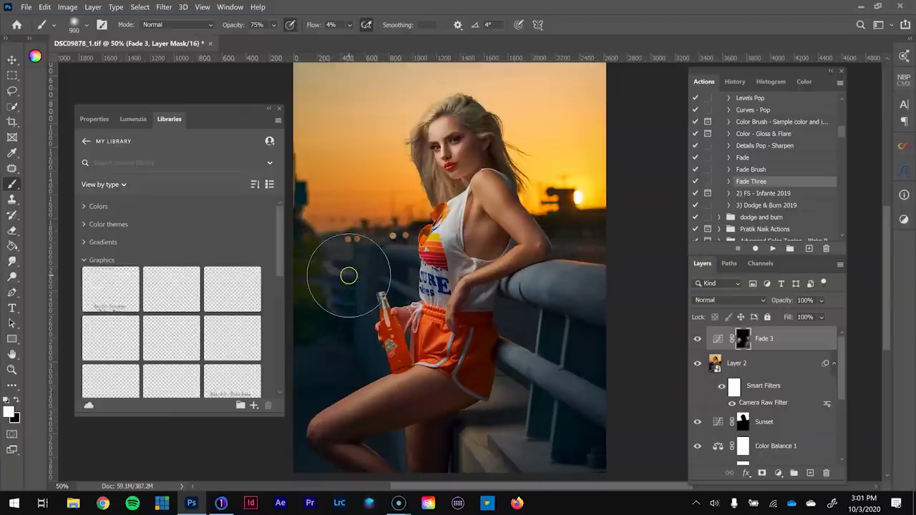
{"action": "left_click", "coordinate": [697, 340]}
{"action": "left_click", "coordinate": [697, 339]}
{"action": "left_click", "coordinate": [697, 340]}
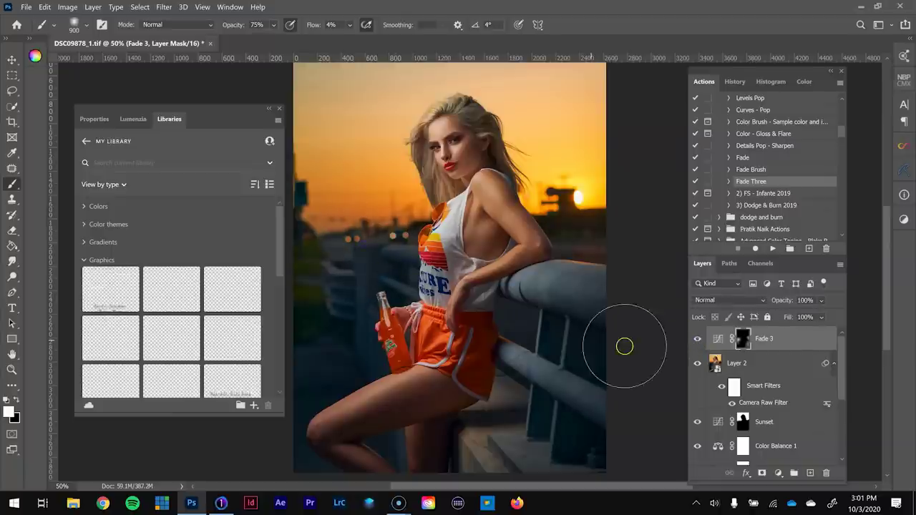
Compare the image with Fade 3 off and on, then add an Exposure adjustment layer above it with a slightly raised offset.
{"action": "left_click", "coordinate": [698, 340]}
{"action": "left_click", "coordinate": [698, 341]}
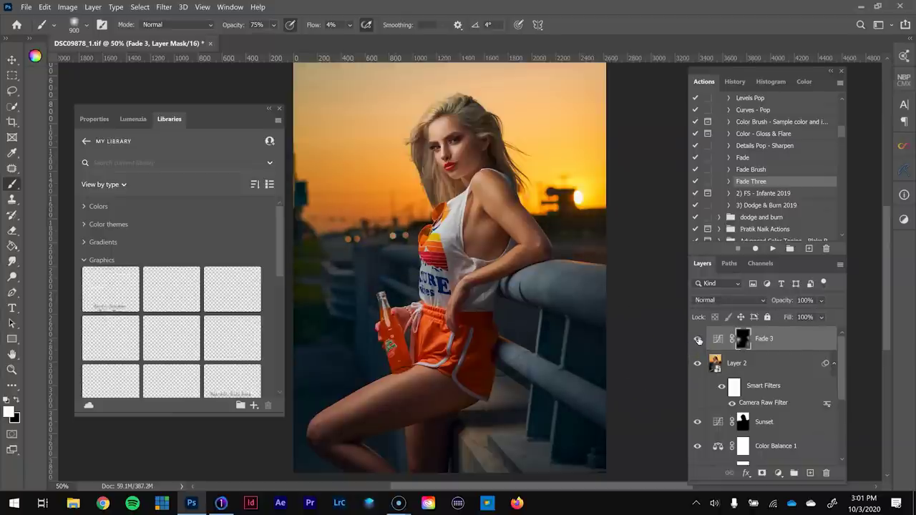
{"action": "left_click", "coordinate": [778, 474]}
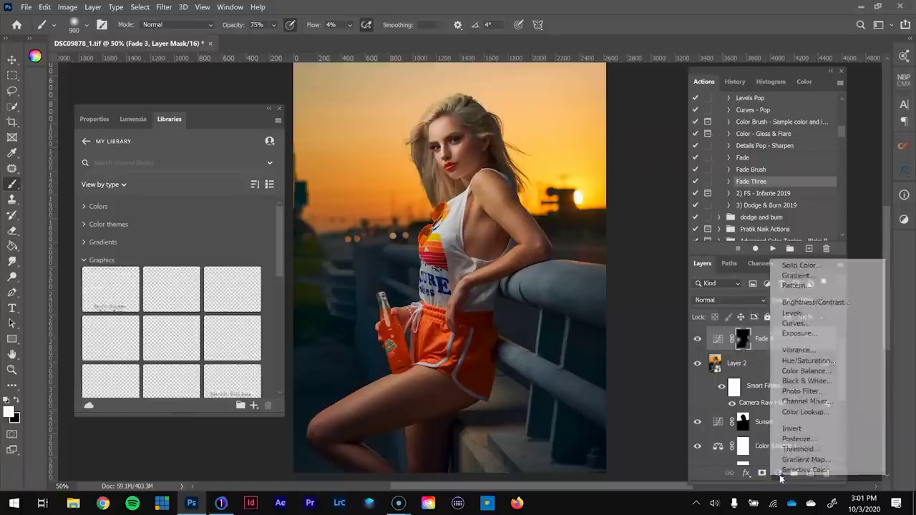
{"action": "left_click", "coordinate": [796, 324]}
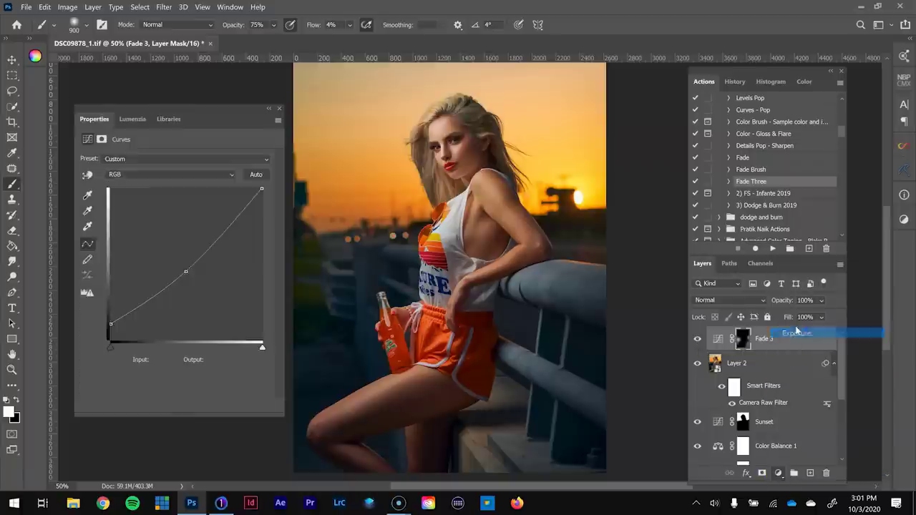
{"action": "left_click", "coordinate": [174, 212]}
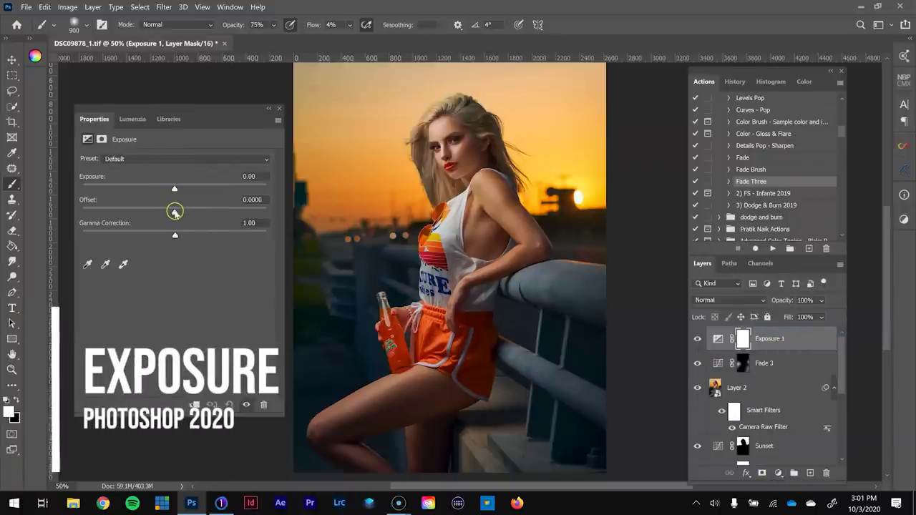
{"action": "left_click", "coordinate": [262, 199]}
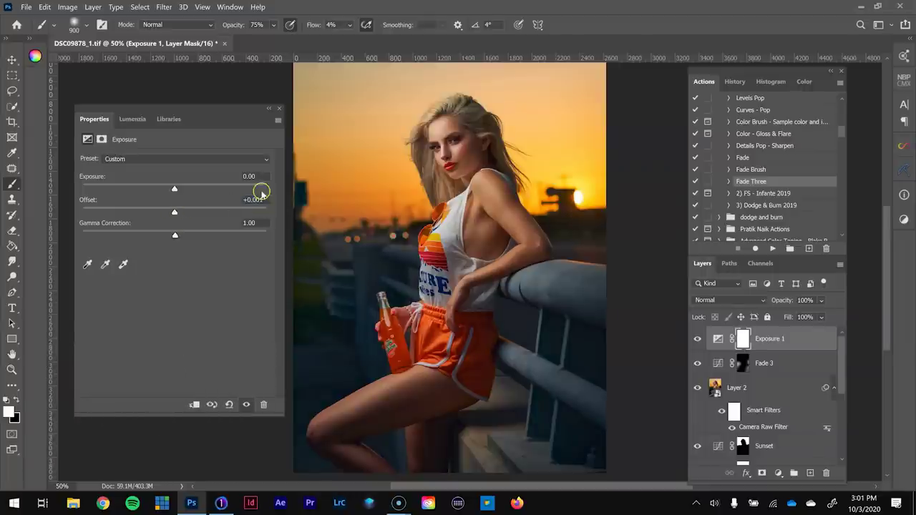
Check the Exposure 1 layer's effect by hiding and showing it, and set its offset to +0.0032.
{"action": "left_click", "coordinate": [696, 340]}
{"action": "left_click", "coordinate": [696, 341]}
{"action": "left_click", "coordinate": [696, 341]}
{"action": "left_click", "coordinate": [696, 341]}
{"action": "left_click", "coordinate": [696, 342]}
{"action": "left_click", "coordinate": [696, 342]}
{"action": "left_click_drag", "start_coordinate": [174, 215], "coordinate": [176, 215]}
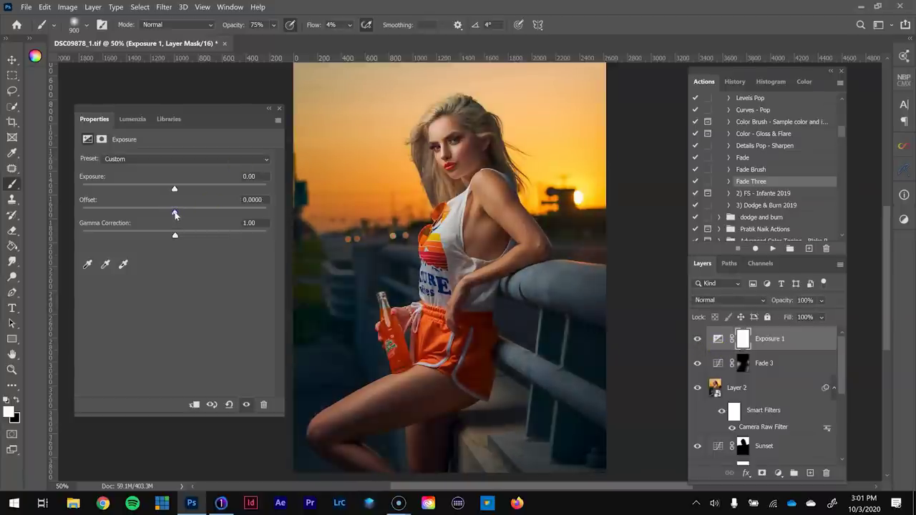
Compare the image's shadows and dark background with the Exposure 1 layer off and on.
{"action": "left_click", "coordinate": [697, 340]}
{"action": "left_click", "coordinate": [697, 340]}
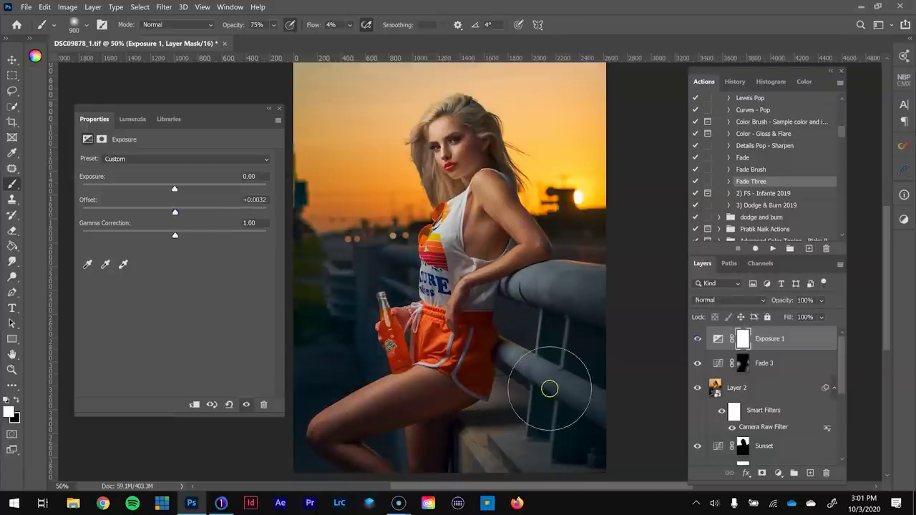
{"action": "left_click", "coordinate": [697, 340]}
{"action": "left_click", "coordinate": [697, 340]}
{"action": "left_click", "coordinate": [697, 341]}
{"action": "left_click", "coordinate": [697, 341]}
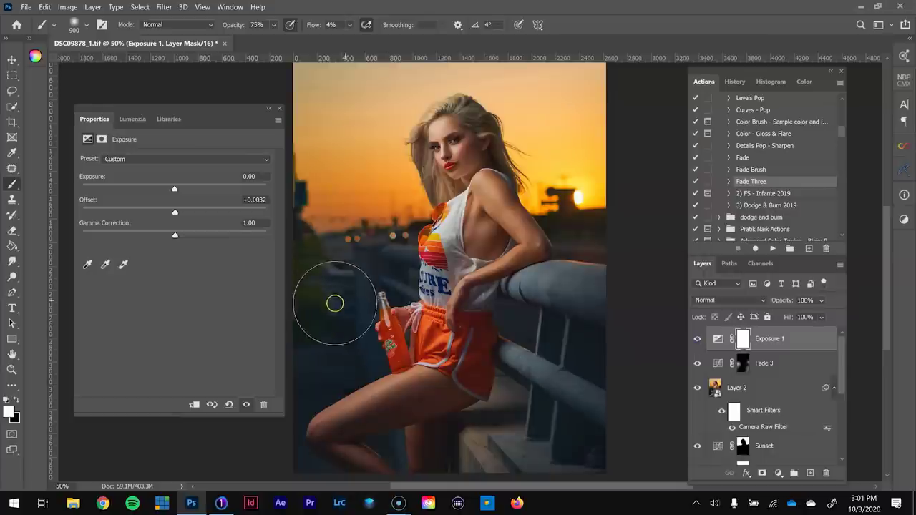
{"action": "left_click", "coordinate": [697, 341]}
{"action": "left_click", "coordinate": [697, 340]}
{"action": "left_click_drag", "start_coordinate": [583, 270], "coordinate": [570, 298]}
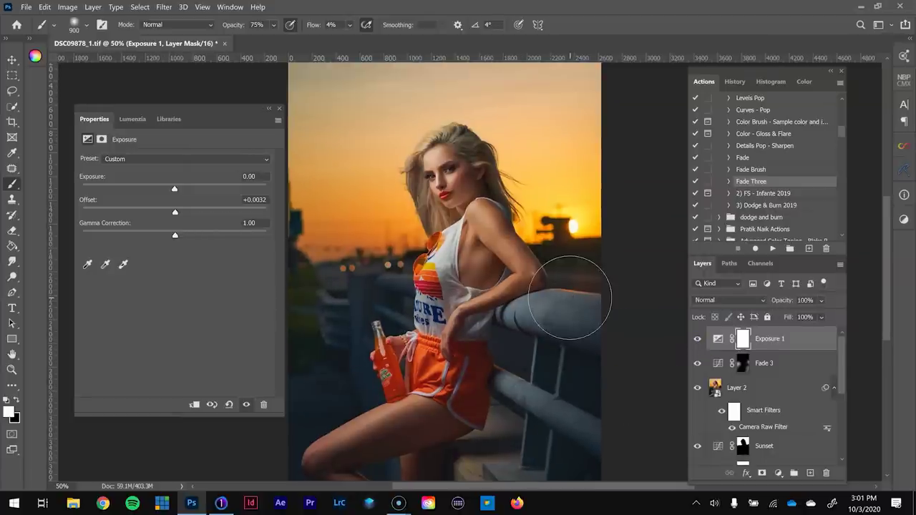
Add a Curves adjustment layer above Exposure 1 and apply the Betsy Youtube 2 preset to it.
{"action": "key", "text": "ctrl+minus"}
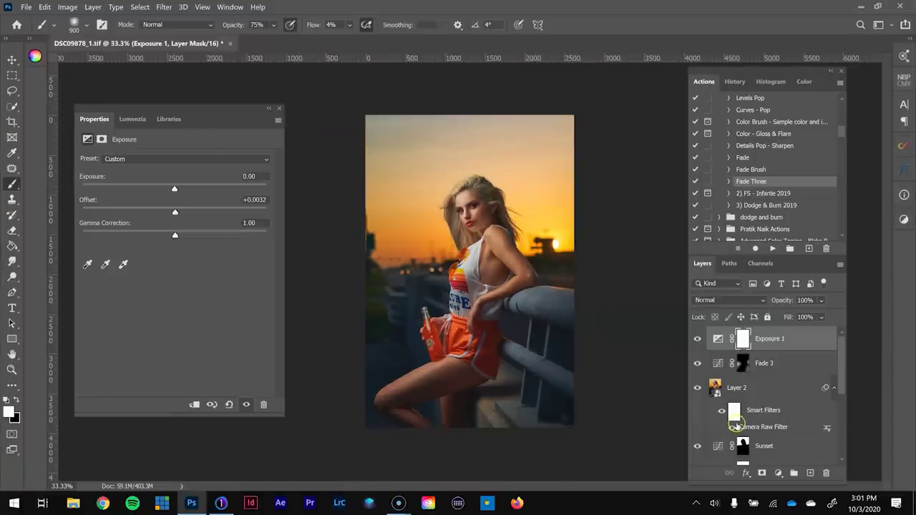
{"action": "left_click", "coordinate": [779, 473]}
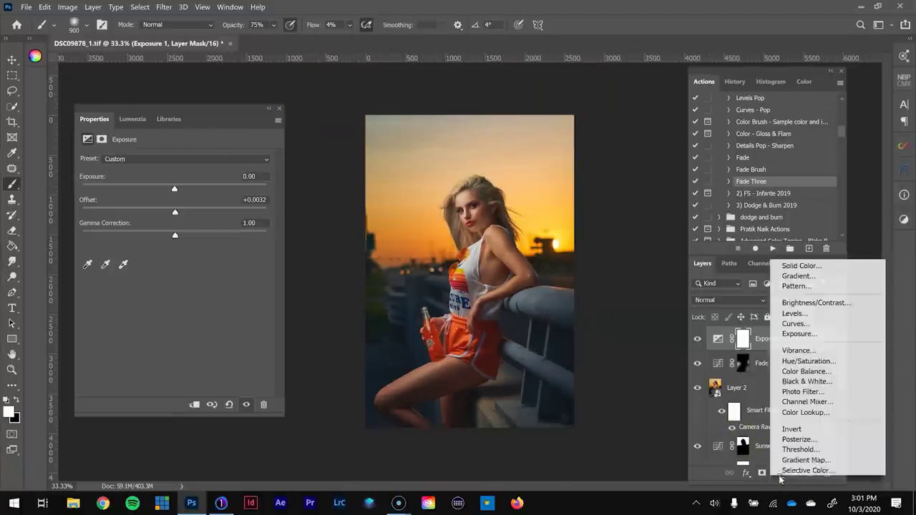
{"action": "left_click", "coordinate": [796, 324]}
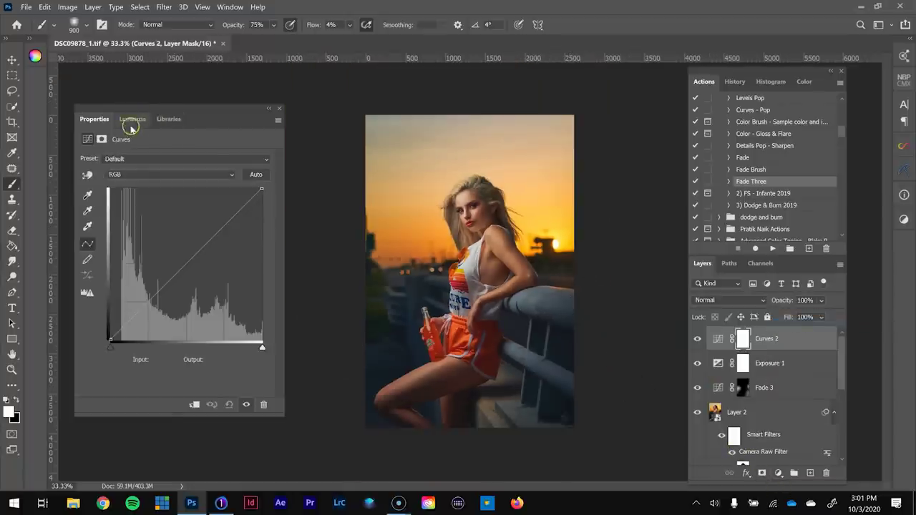
{"action": "left_click", "coordinate": [262, 159]}
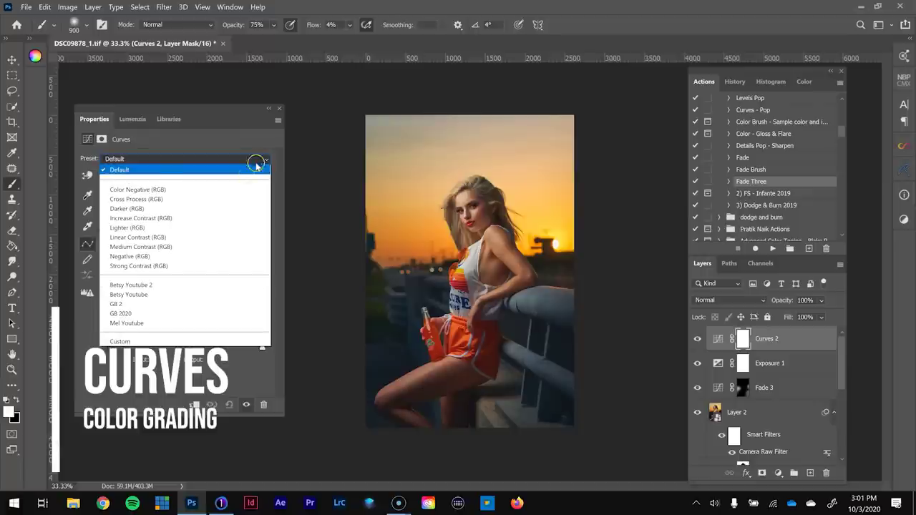
{"action": "left_click", "coordinate": [197, 288]}
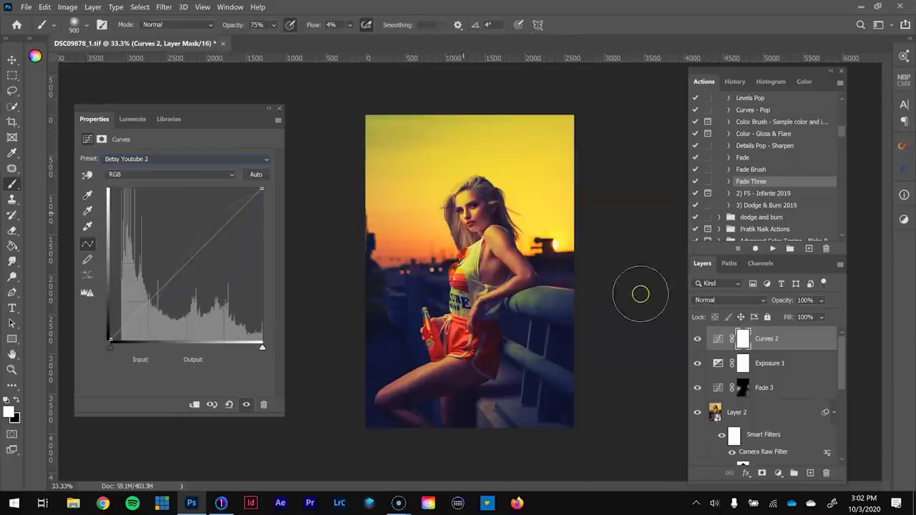
Copy the Sunset layer's mask onto the Curves 2 layer, replacing its blank mask.
{"action": "left_click_drag", "start_coordinate": [842, 369], "coordinate": [842, 396]}
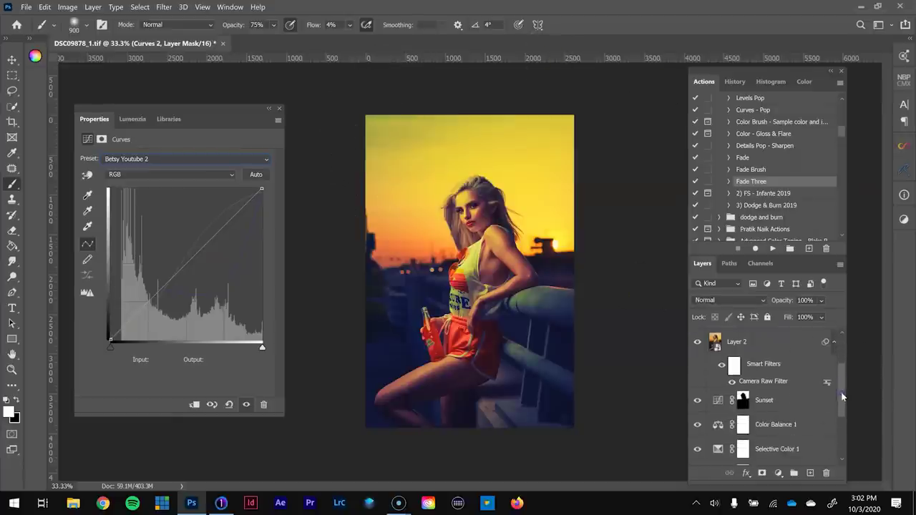
{"action": "left_click", "coordinate": [741, 401]}
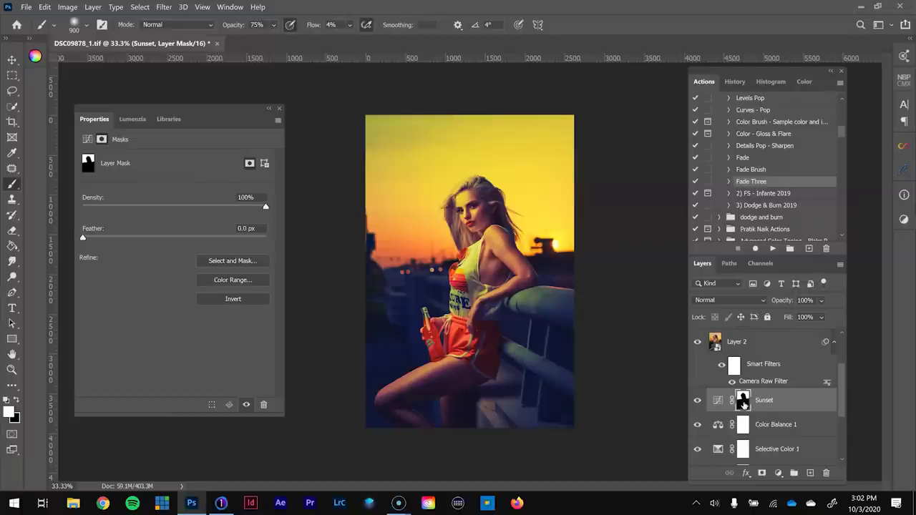
{"action": "left_click_drag", "start_coordinate": [742, 403], "coordinate": [744, 345]}
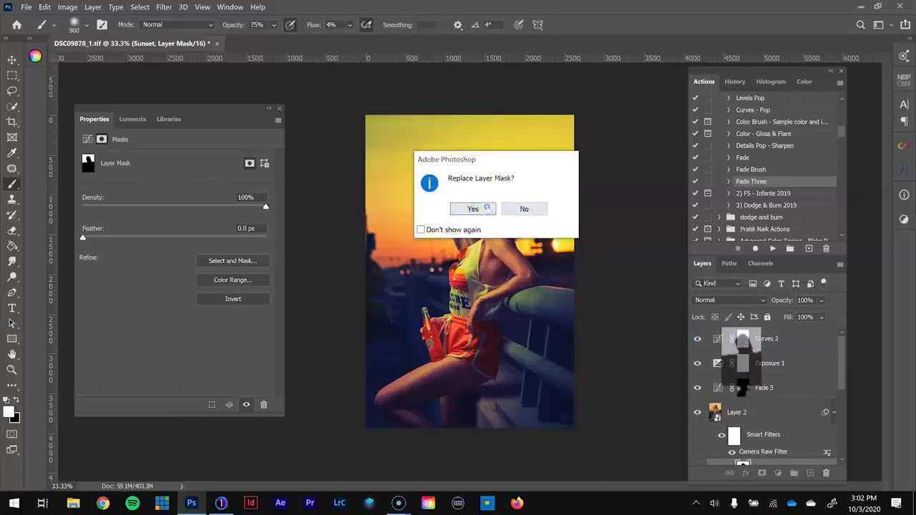
{"action": "left_click", "coordinate": [529, 209]}
{"action": "scroll", "coordinate": [819, 395], "scroll_direction": "up", "scroll_amount": 1}
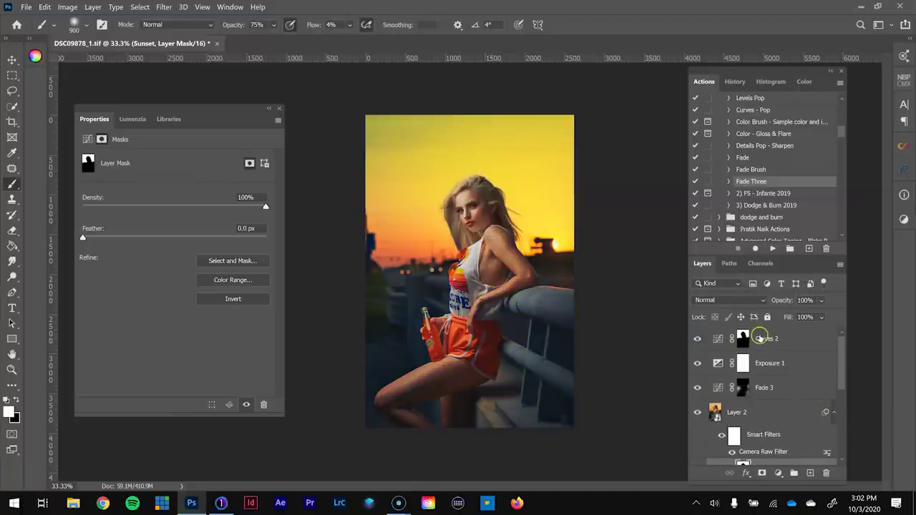
Lower the Curves 2 layer's fill to 22% and compare the sky with the layer off and on.
{"action": "left_click", "coordinate": [794, 342]}
{"action": "left_click", "coordinate": [695, 340]}
{"action": "left_click", "coordinate": [696, 340]}
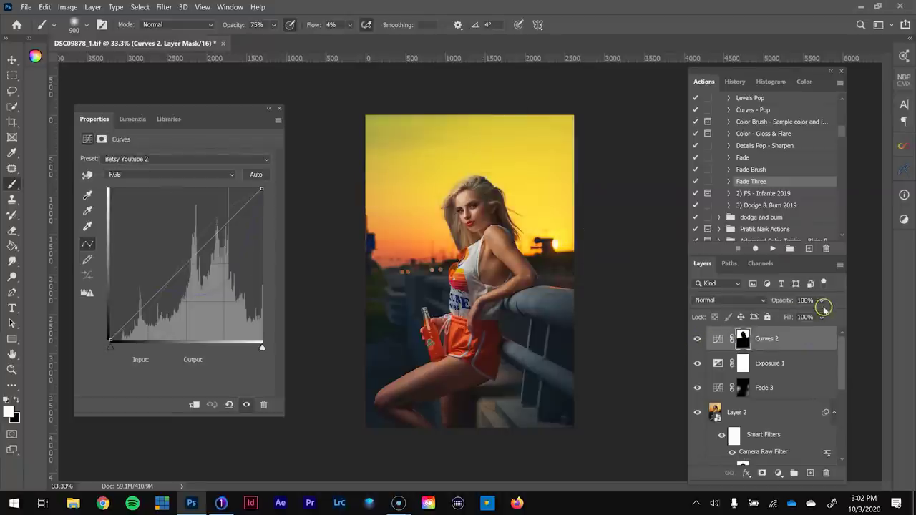
{"action": "left_click", "coordinate": [821, 318]}
{"action": "mouse_move", "coordinate": [781, 330]}
{"action": "left_mouse_down"}
{"action": "mouse_move", "coordinate": [805, 330]}
{"action": "mouse_move", "coordinate": [780, 331]}
{"action": "mouse_move", "coordinate": [788, 333]}
{"action": "left_mouse_up"}
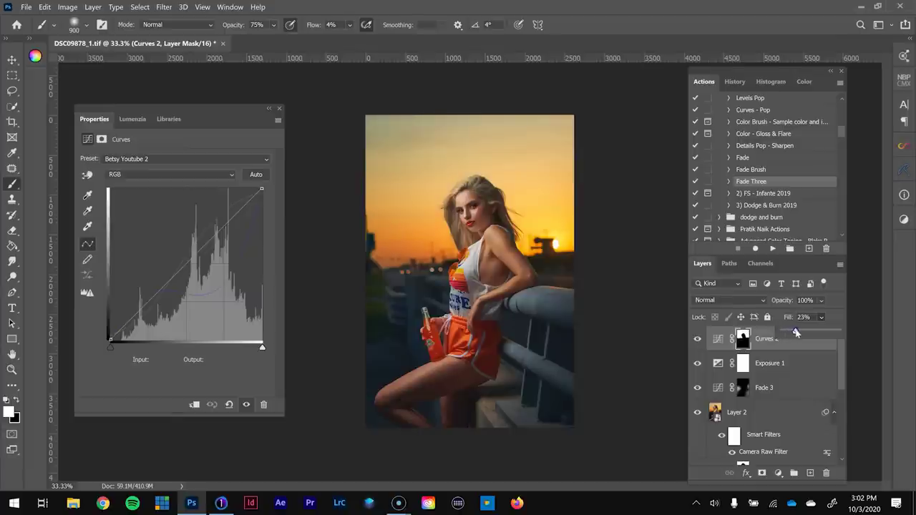
{"action": "left_click", "coordinate": [697, 339]}
{"action": "left_click", "coordinate": [698, 339]}
{"action": "left_click", "coordinate": [698, 339]}
{"action": "left_click", "coordinate": [698, 339]}
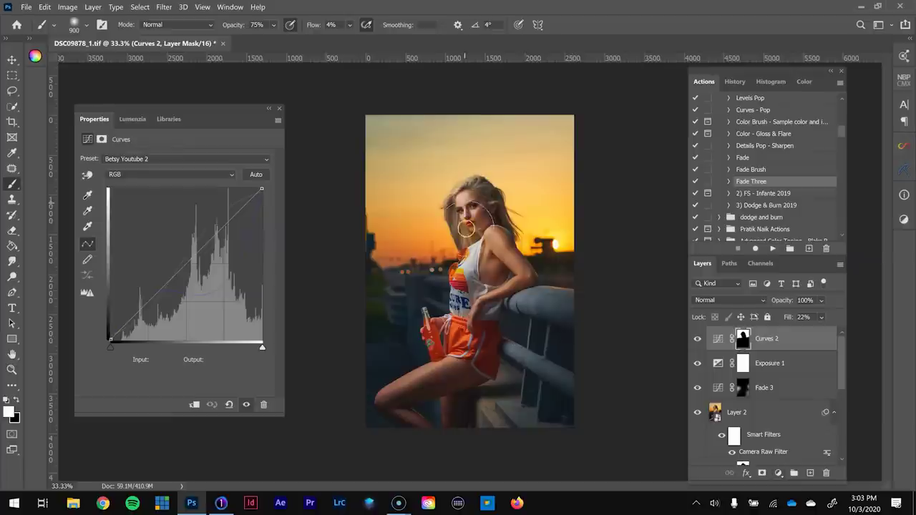
Add a Levels adjustment layer above Curves 2 and set its white input level to 250.
{"action": "key", "text": "z"}
{"action": "left_click", "coordinate": [481, 211]}
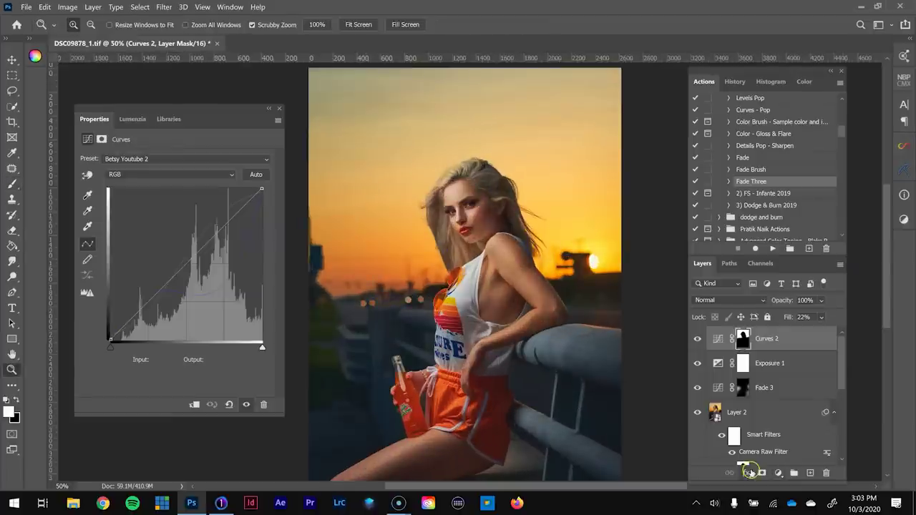
{"action": "left_click", "coordinate": [779, 473]}
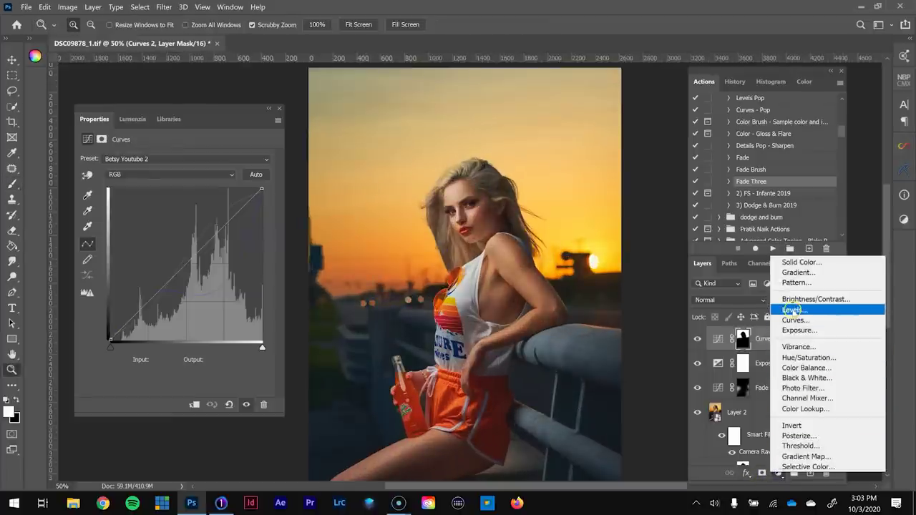
{"action": "left_click", "coordinate": [793, 309]}
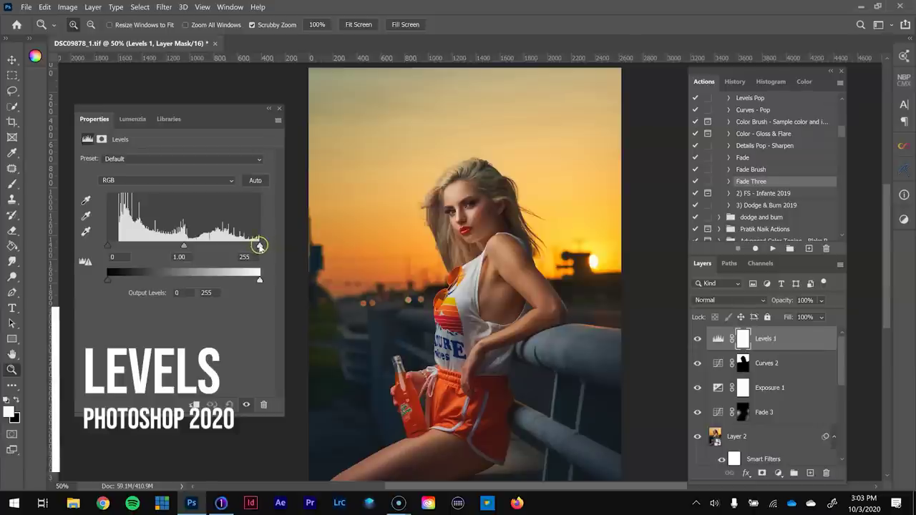
{"action": "left_click_drag", "start_coordinate": [260, 245], "coordinate": [252, 246]}
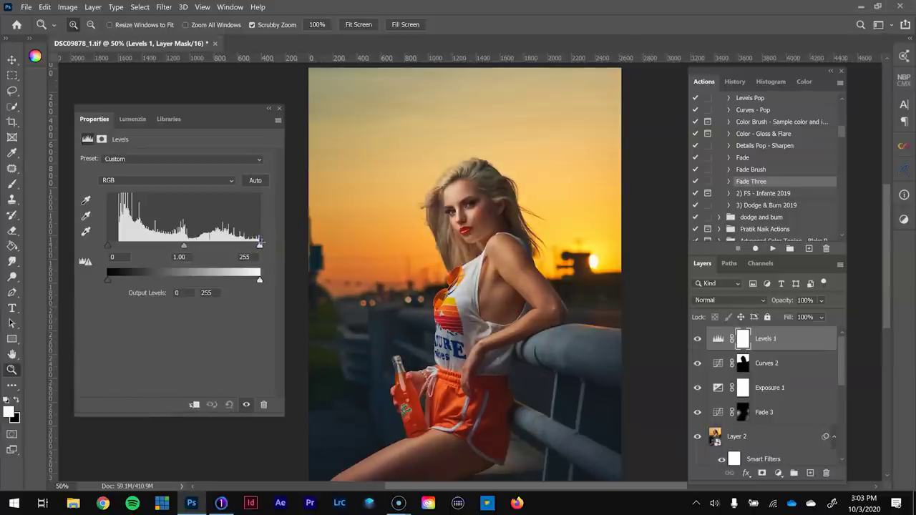
{"action": "mouse_move", "coordinate": [260, 246]}
{"action": "left_mouse_down"}
{"action": "mouse_move", "coordinate": [236, 245]}
{"action": "mouse_move", "coordinate": [260, 246]}
{"action": "left_mouse_up"}
Compare the image with the Levels 1 layer off and on, and inspect the woman's face and hair up close.
{"action": "left_click", "coordinate": [698, 340]}
{"action": "left_click", "coordinate": [698, 340]}
{"action": "left_click", "coordinate": [698, 339]}
{"action": "left_click", "coordinate": [698, 340]}
{"action": "left_click", "coordinate": [565, 326], "text": "alt"}
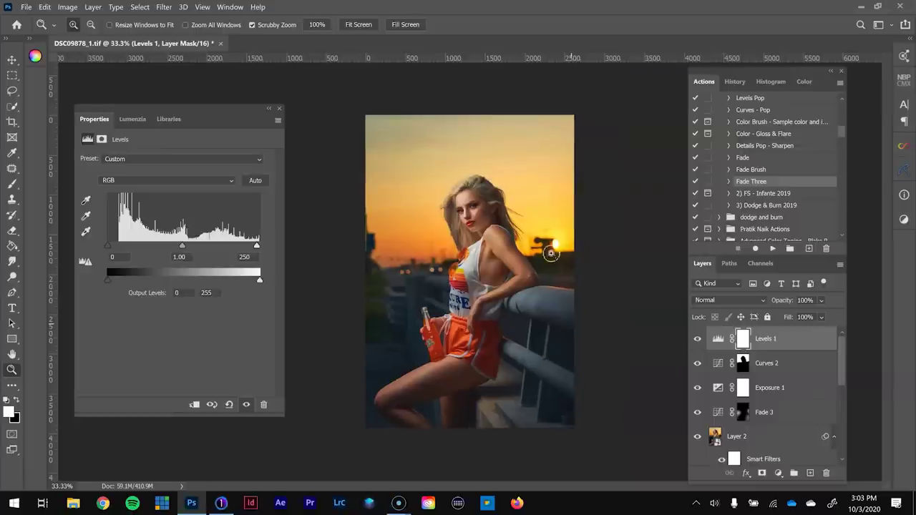
{"action": "left_click", "coordinate": [524, 206]}
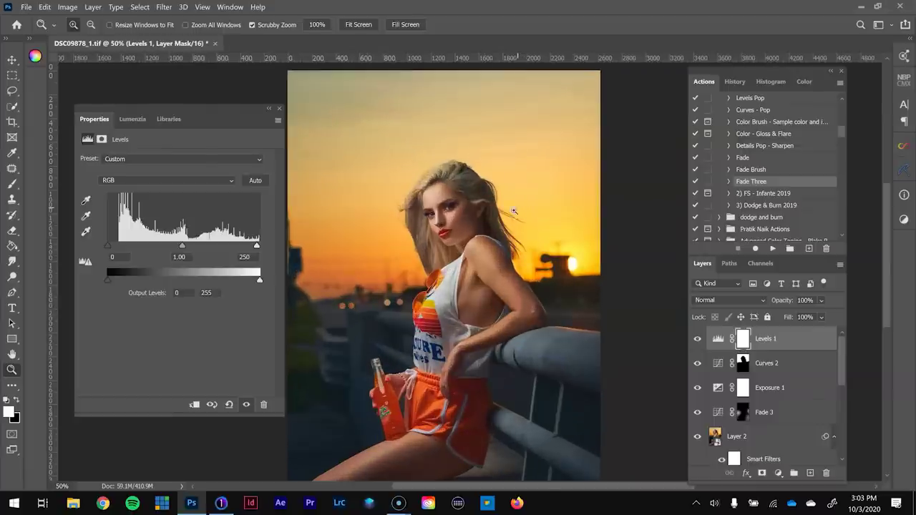
{"action": "left_click", "coordinate": [471, 213]}
{"action": "left_click_drag", "start_coordinate": [475, 220], "coordinate": [479, 220]}
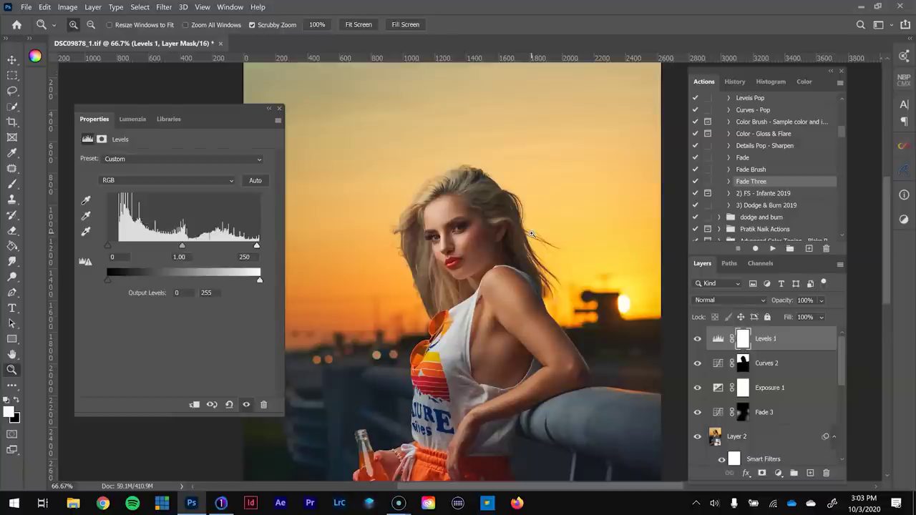
Compare the original Background layer alone with the full layer stack, across the whole image and close up on the woman.
{"action": "key", "text": "ctrl+minus"}
{"action": "key", "text": "ctrl+minus"}
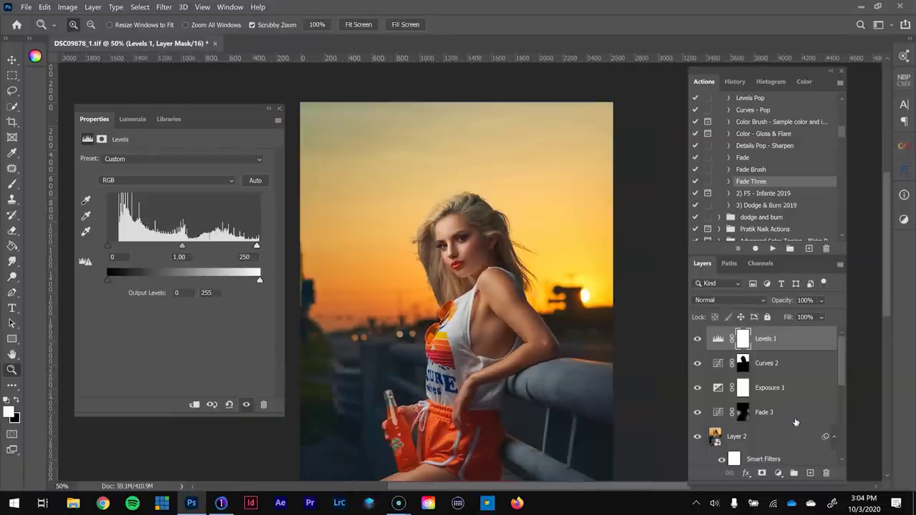
{"action": "scroll", "coordinate": [747, 413], "scroll_direction": "down", "scroll_amount": 5}
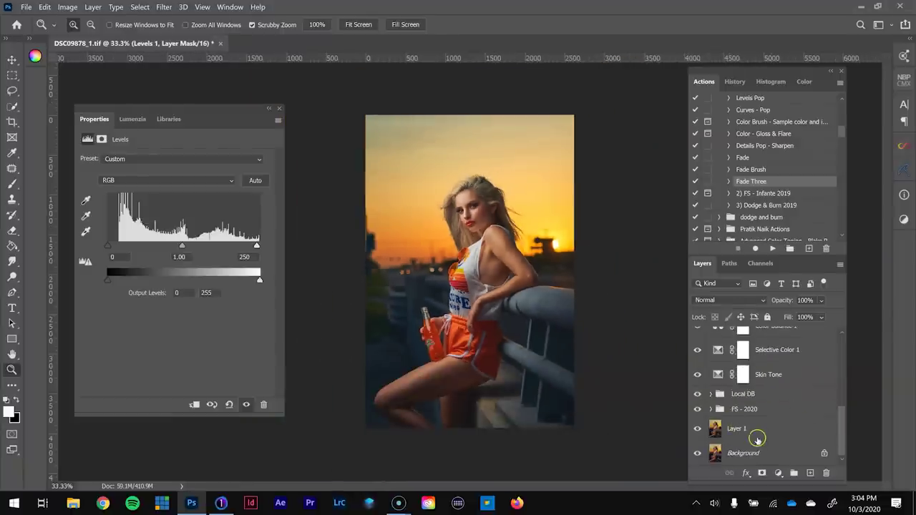
{"action": "left_click", "coordinate": [758, 453]}
{"action": "key", "text": "alt"}
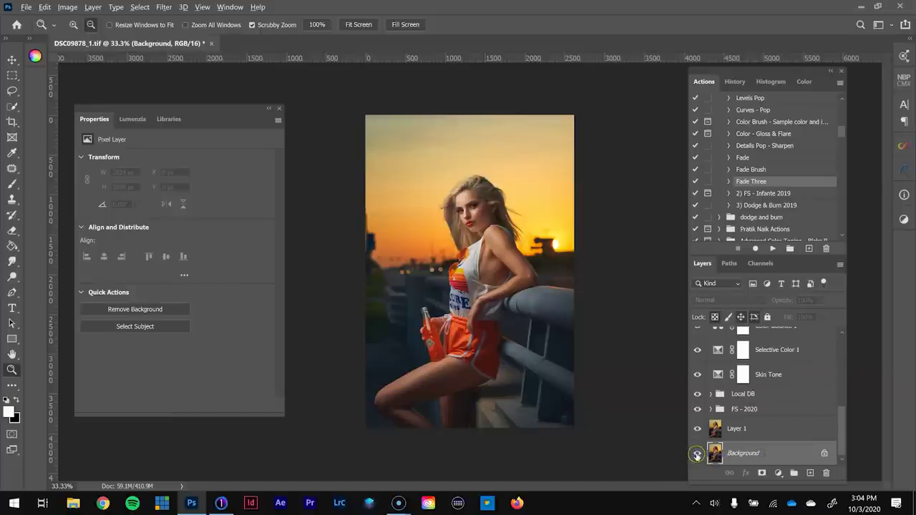
{"action": "left_click", "coordinate": [697, 455], "text": "alt"}
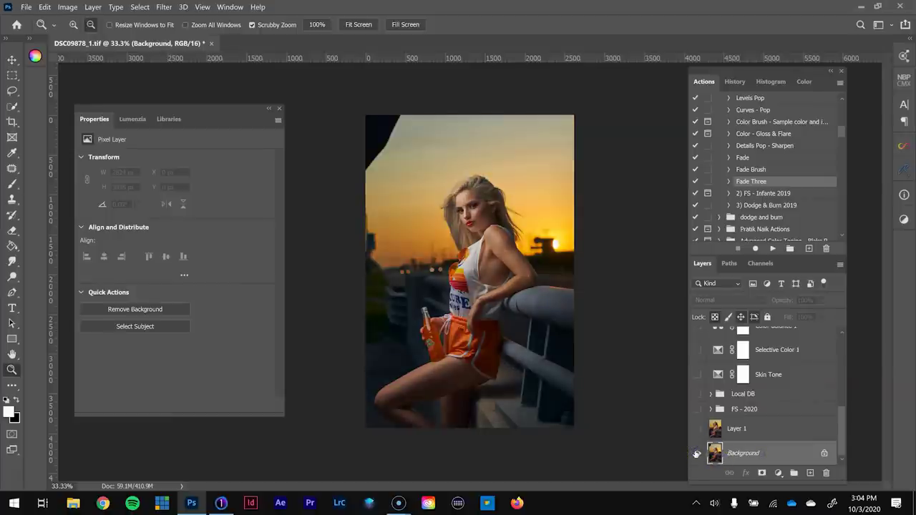
{"action": "left_click", "coordinate": [697, 455], "text": "alt"}
{"action": "left_click", "coordinate": [454, 192]}
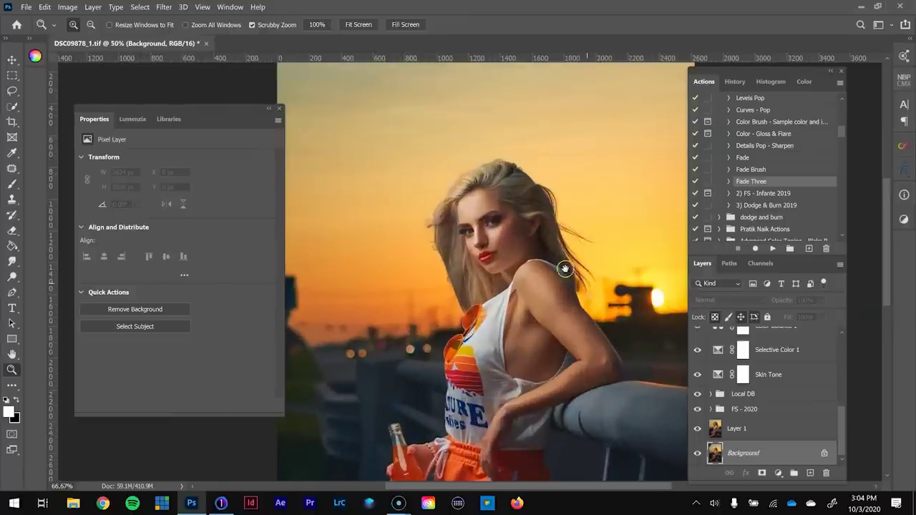
{"action": "left_click", "coordinate": [698, 453], "text": "alt"}
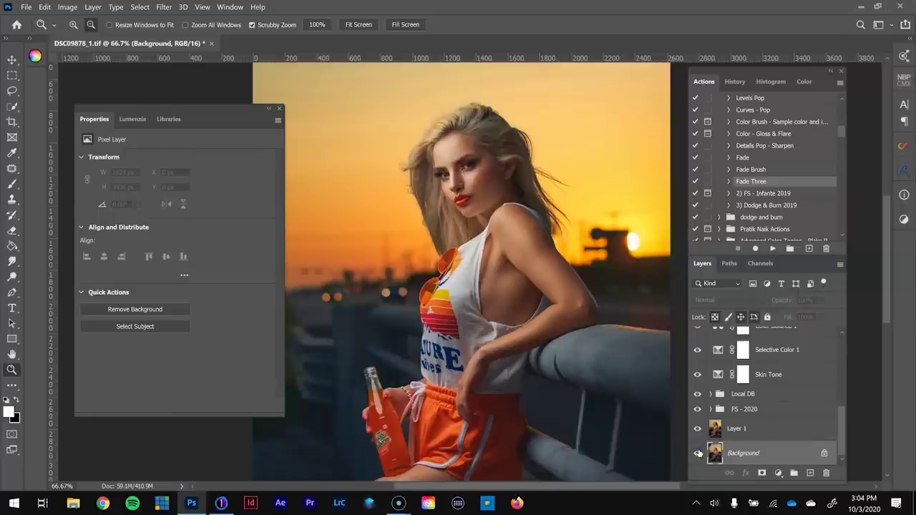
{"action": "left_click", "coordinate": [698, 453], "text": "alt"}
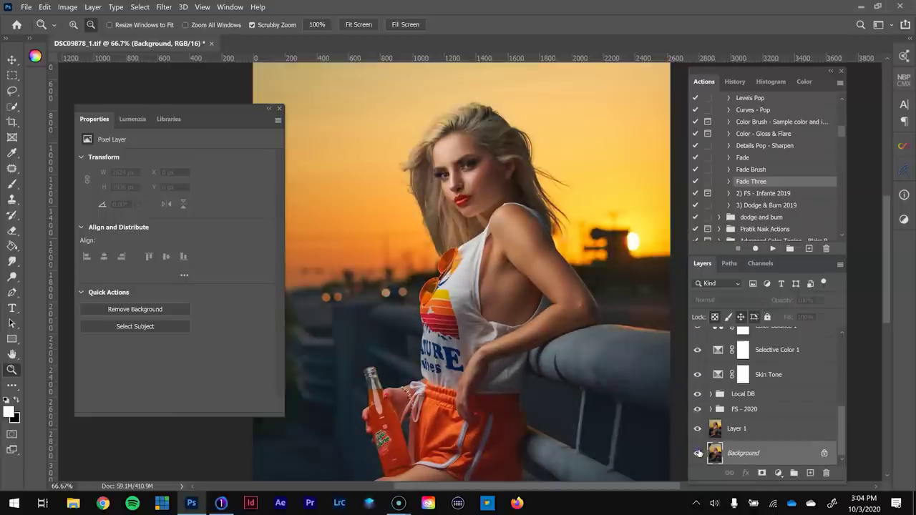